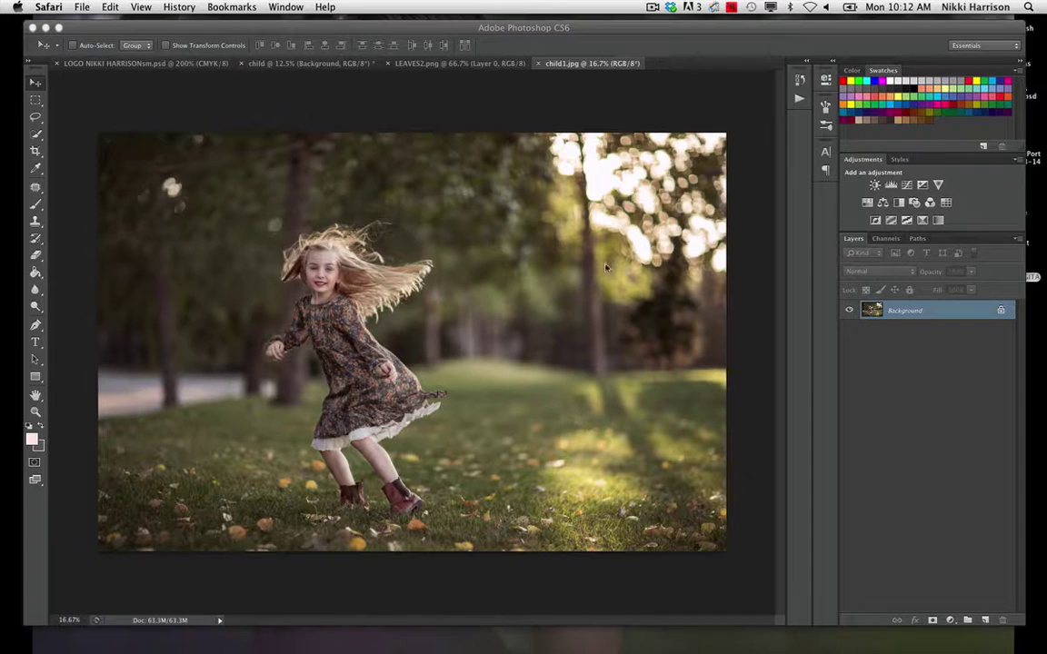
Duplicate the Background layer of child1.jpg as "Background copy".
right_click(913, 316)
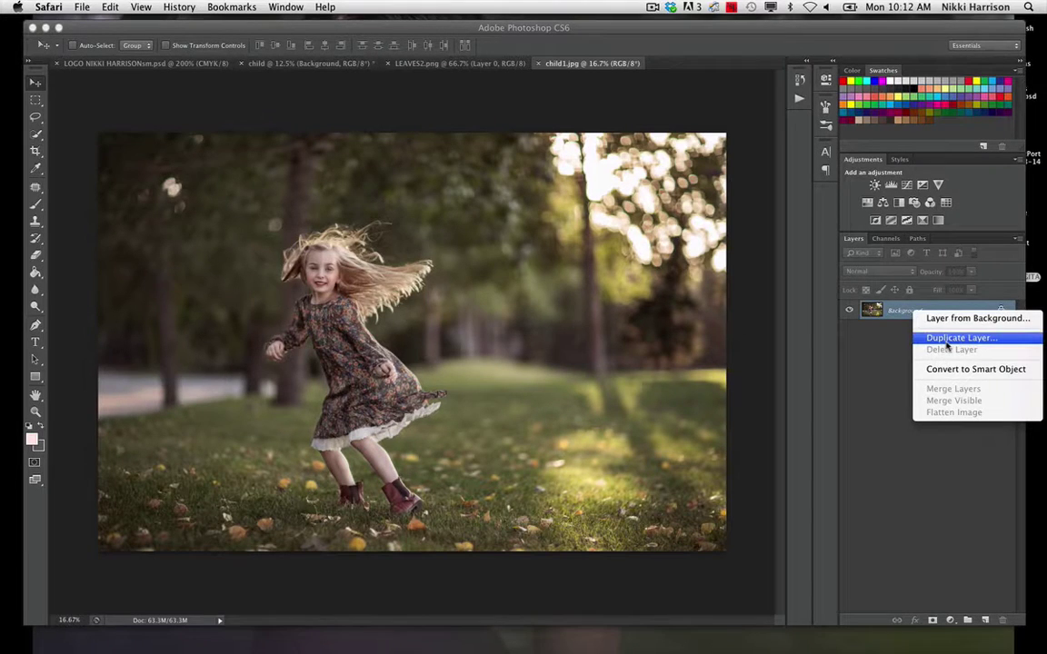
click(945, 338)
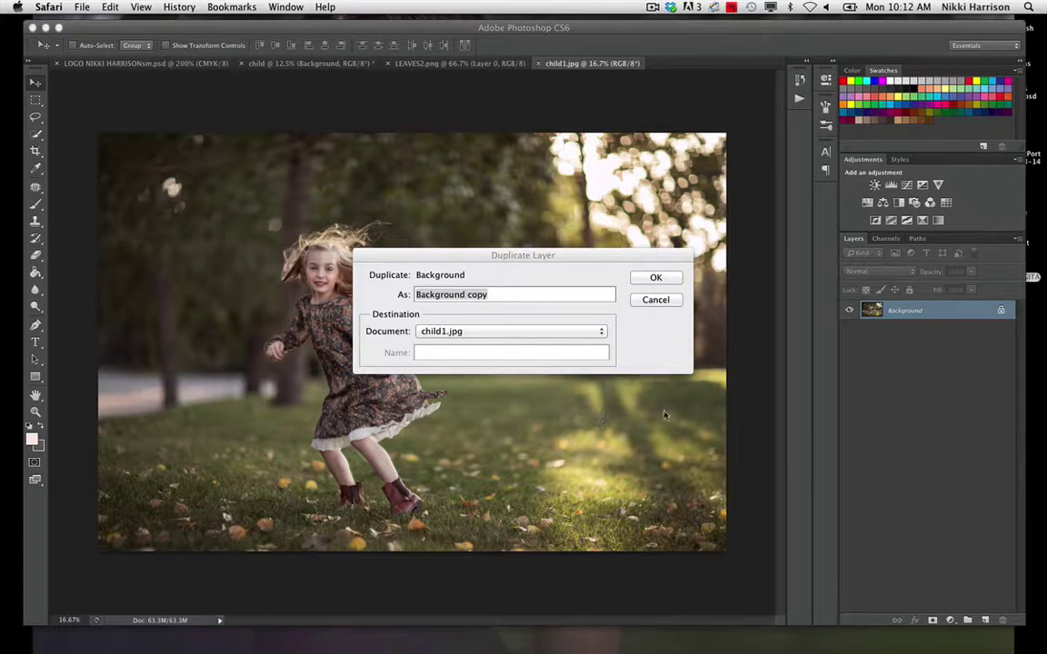
click(654, 278)
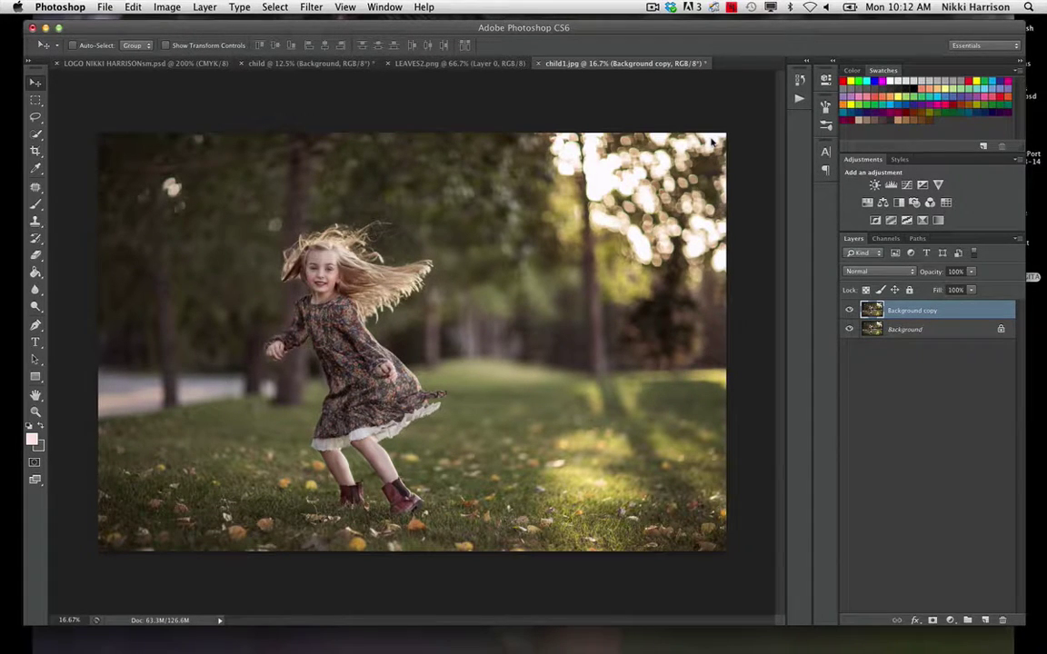
Select the full-height sunlit strip on the photo's right side with the Rectangular Marquee and copy it to a new layer.
click(37, 100)
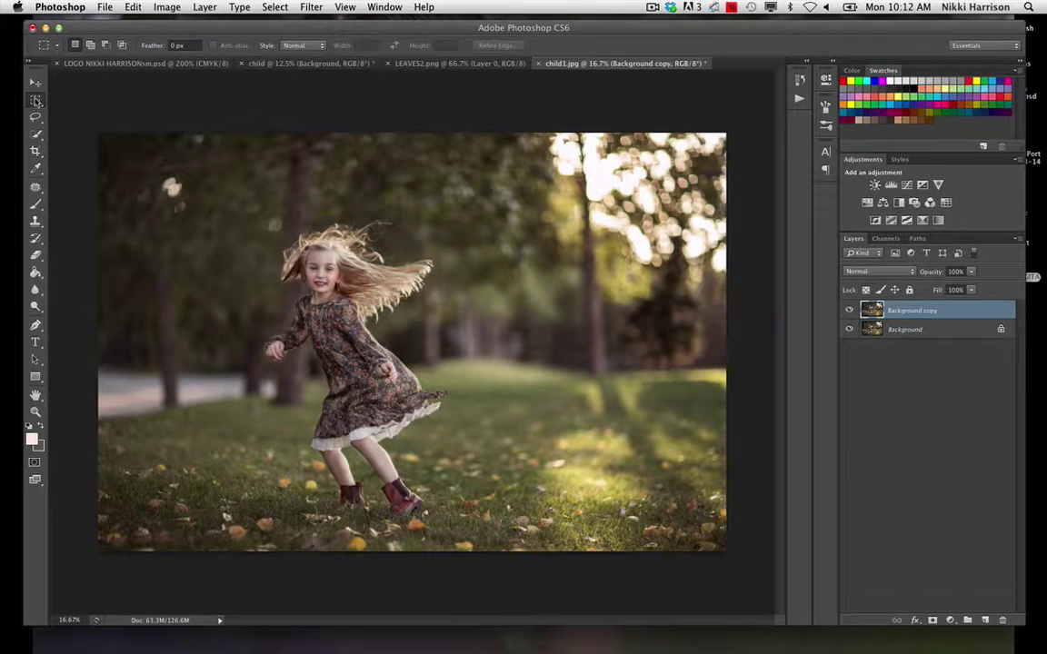
click(37, 100)
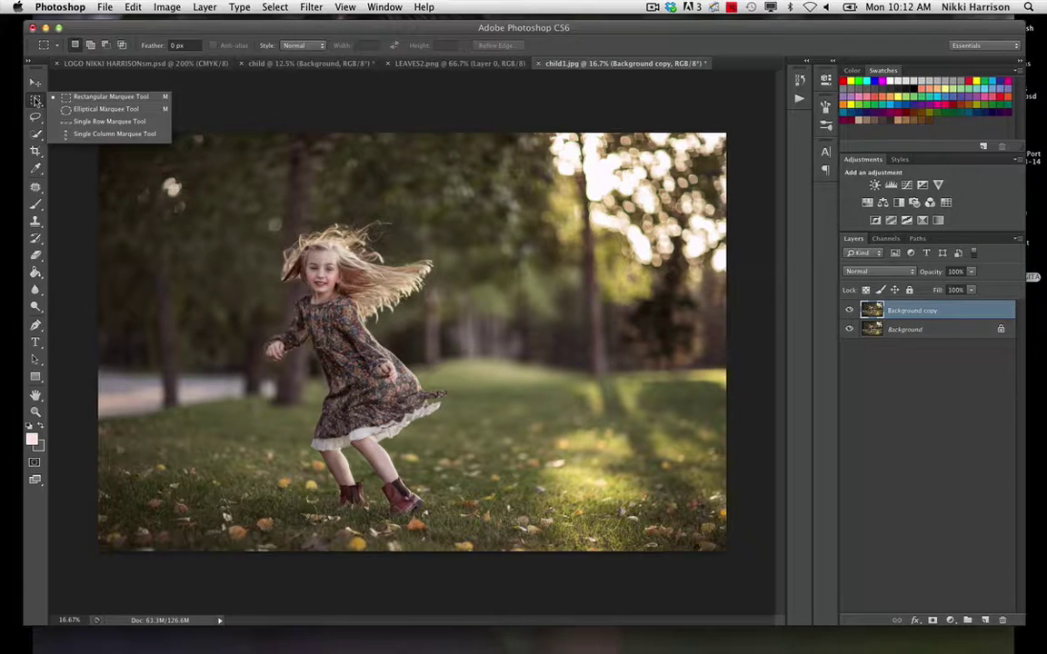
click(34, 92)
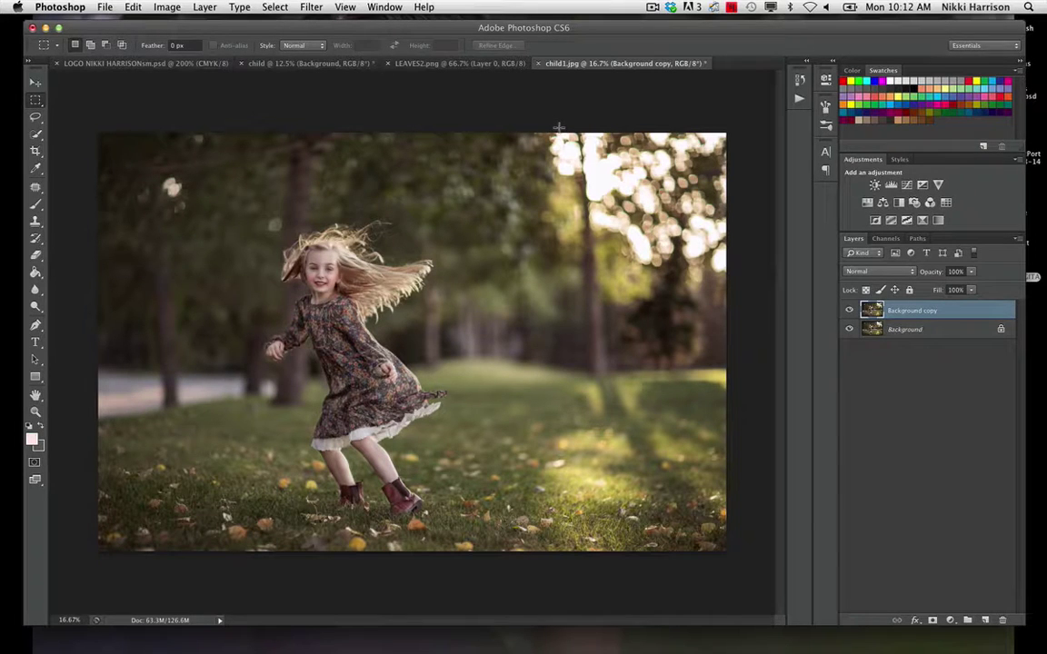
drag(559, 127, 762, 598)
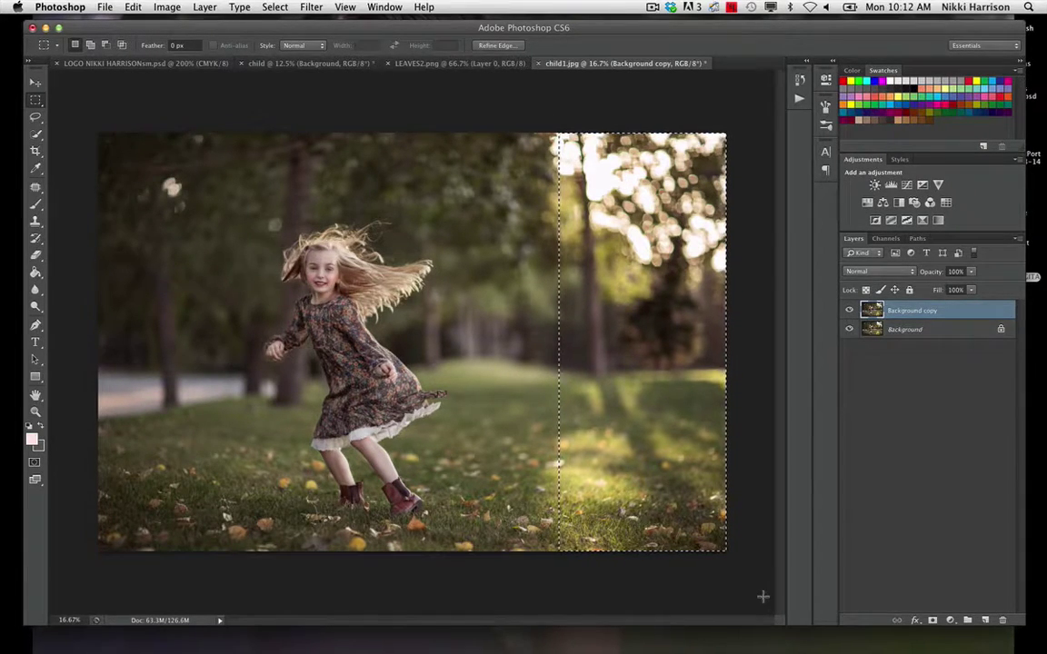
key(ctrl+j)
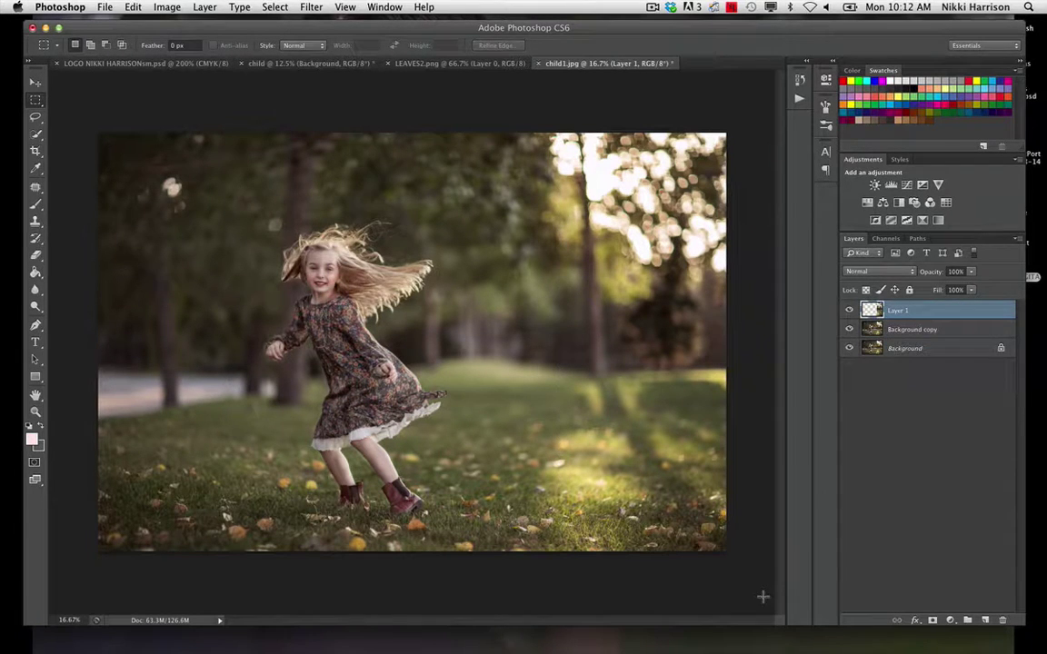
Flip the copied strip horizontally and move it to the left edge of the photo.
key(ctrl+t)
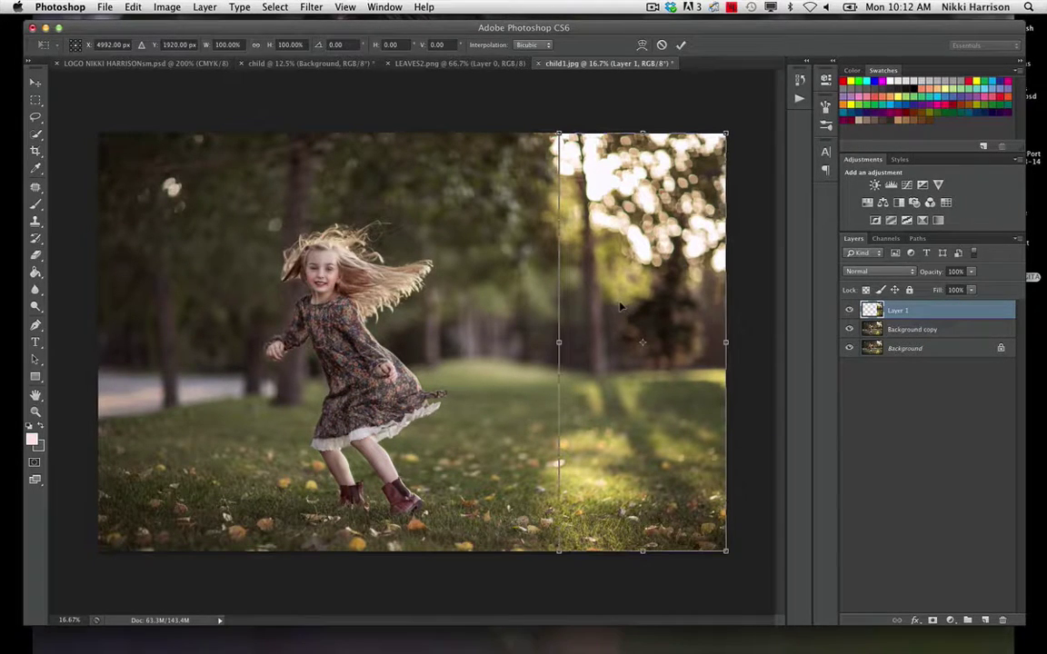
right_click(620, 301)
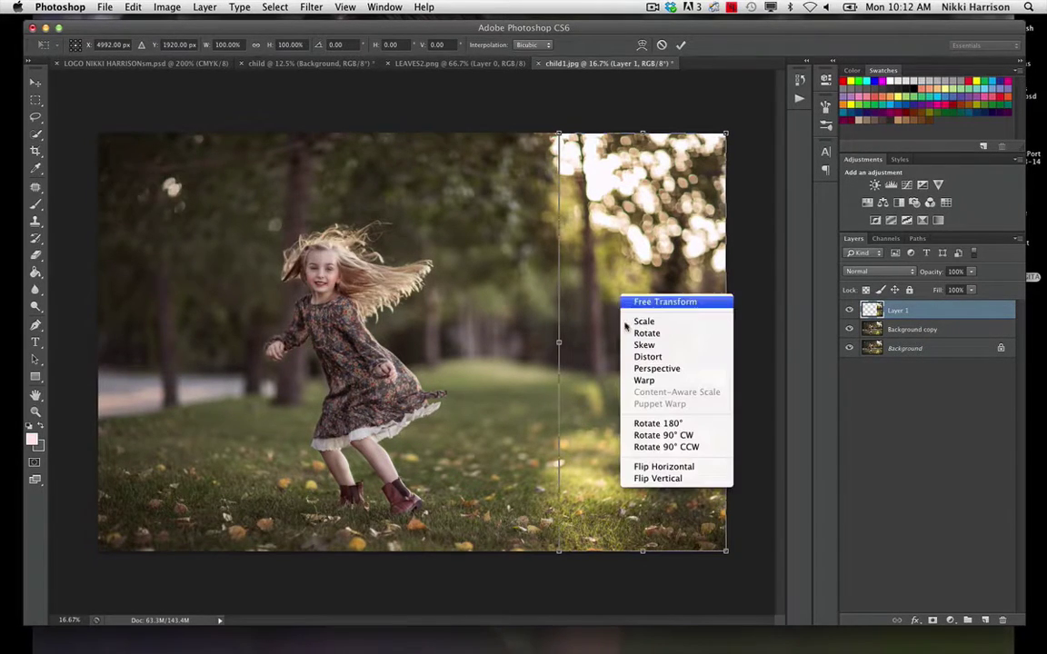
click(656, 466)
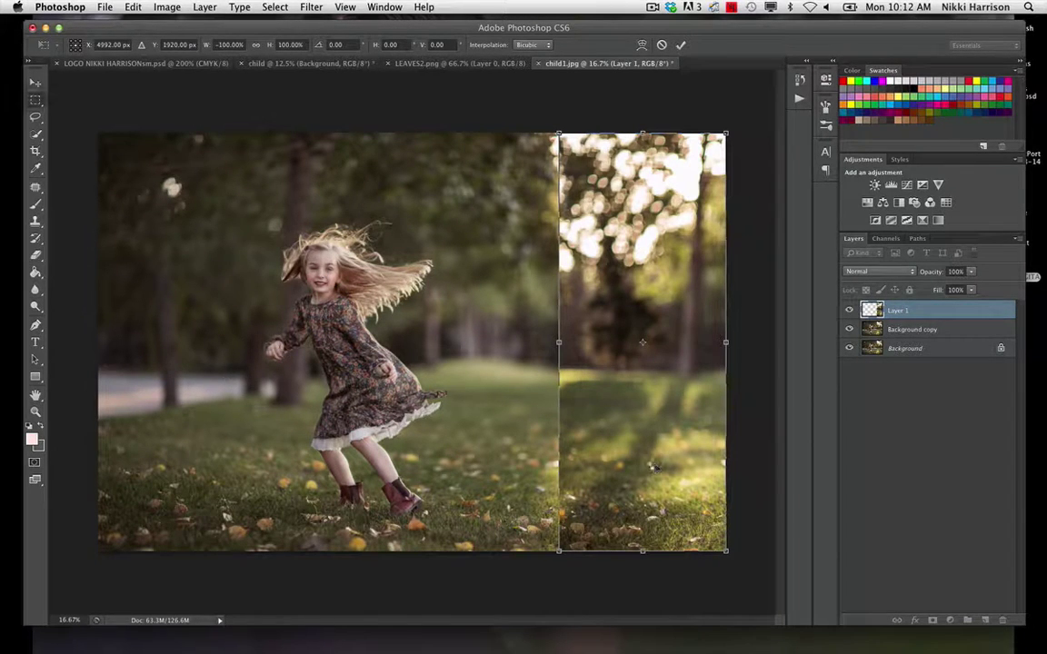
key(Return)
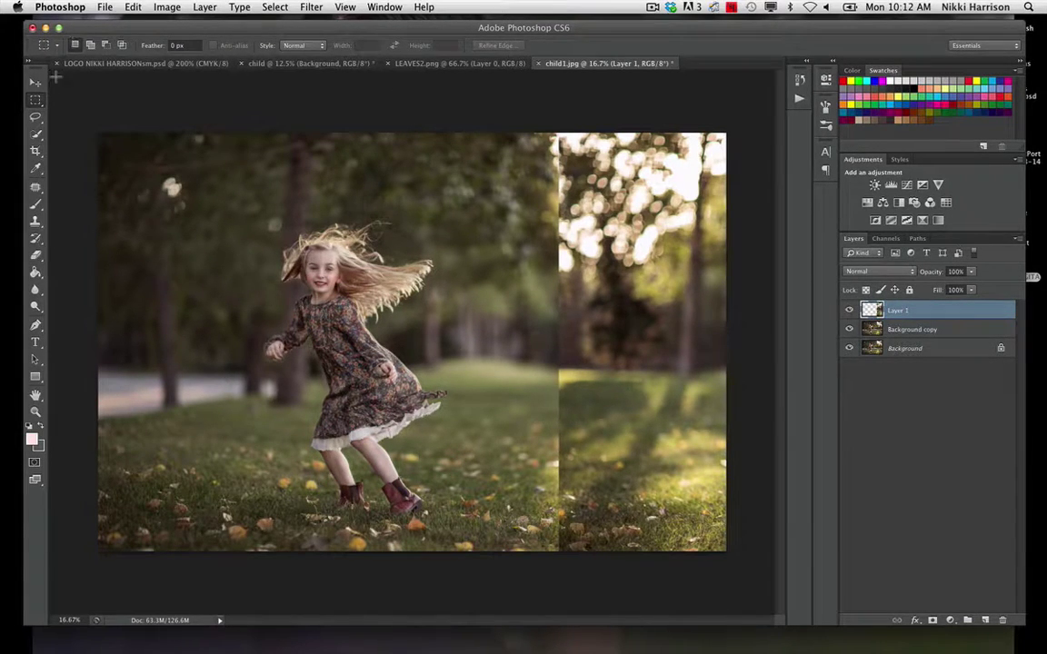
key(v)
drag(549, 239, 162, 265)
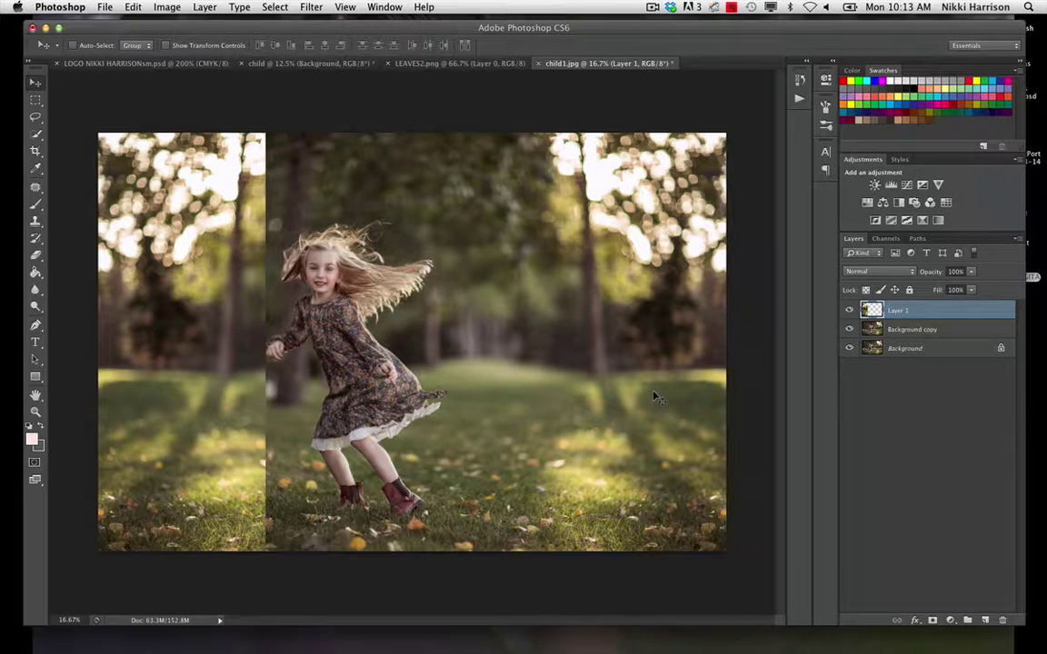
Add a black mask to Layer 1 and reveal the mirrored strip using a white 682 px brush at 100% opacity.
alt+click(932, 620)
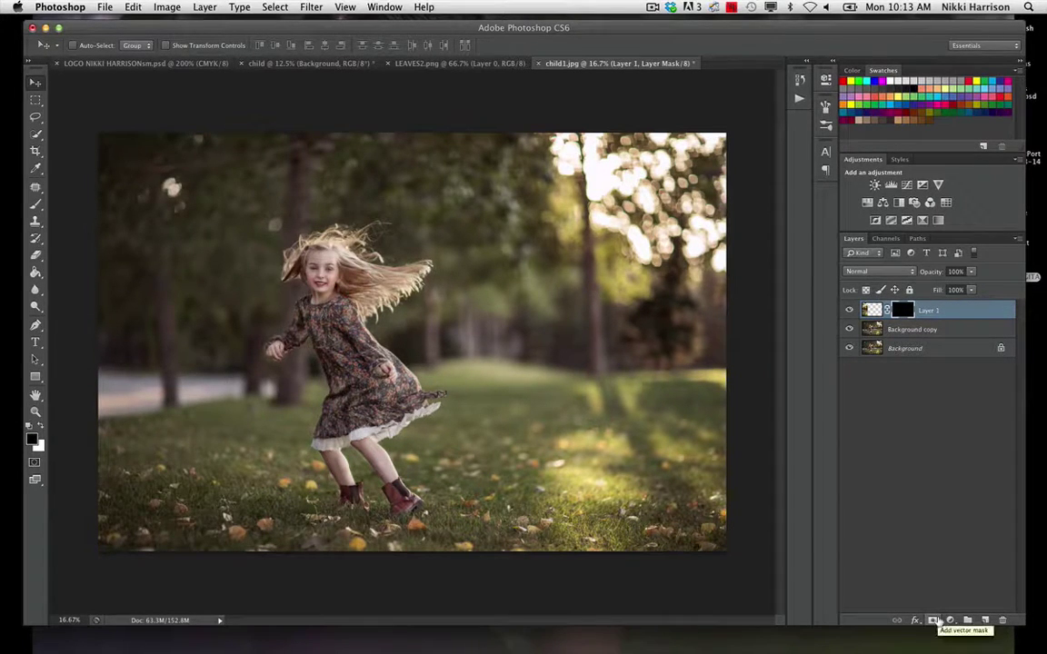
click(37, 204)
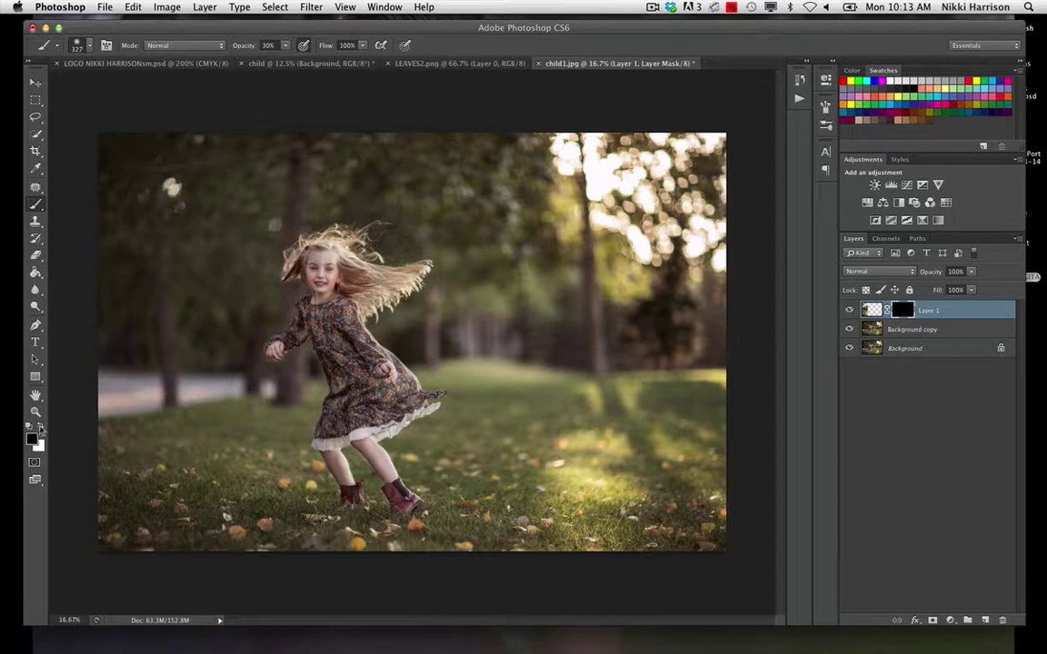
key(x)
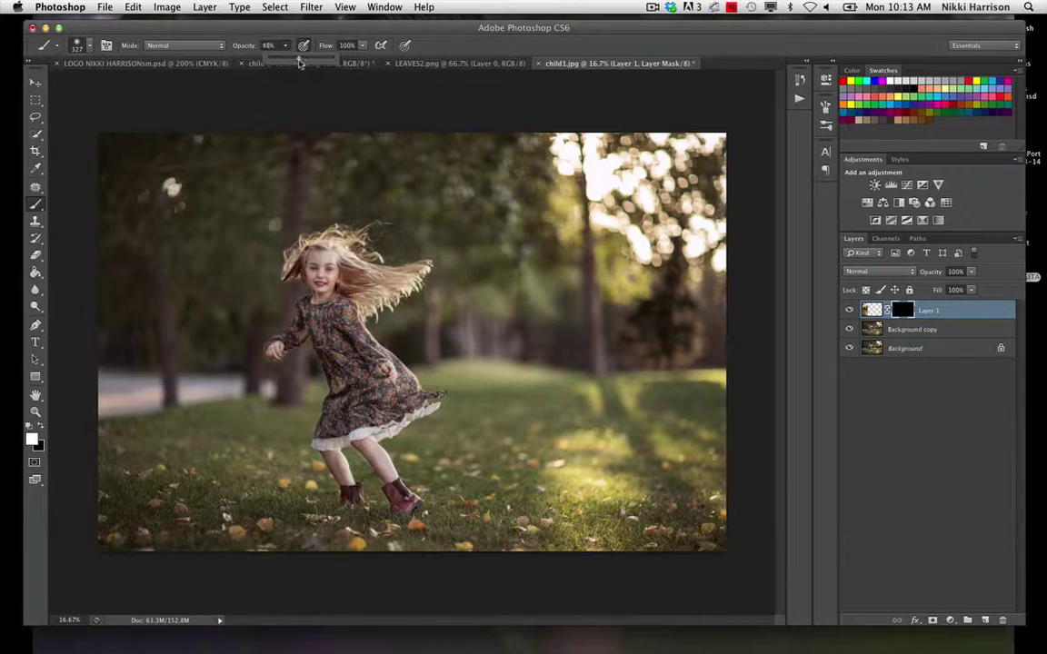
key(0)
key(bracketright)
key(bracketright)
key(bracketright)
key(bracketright)
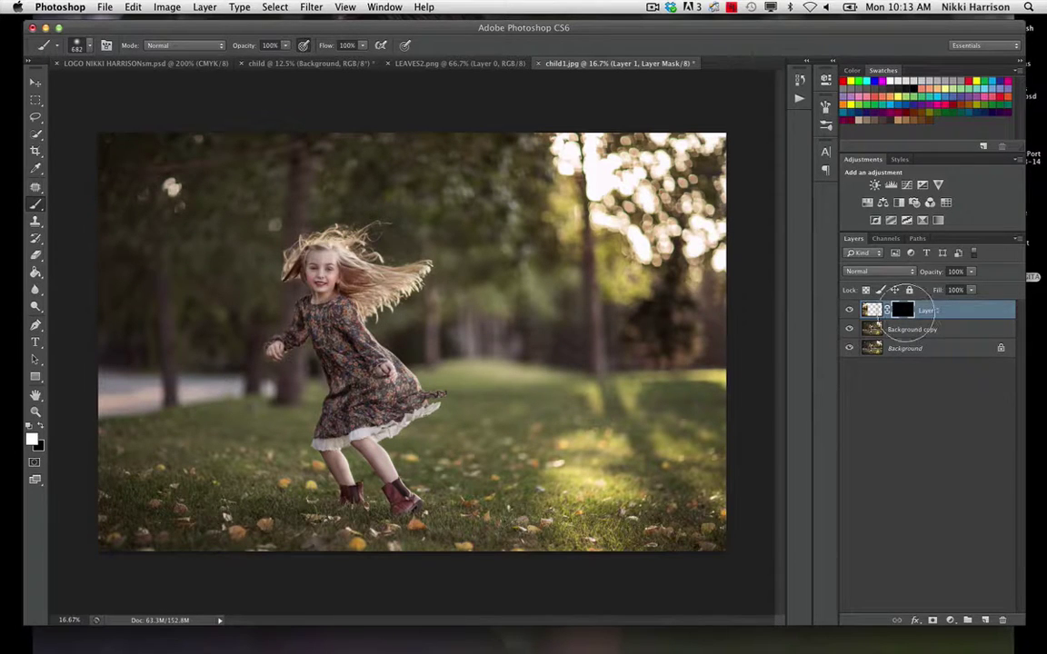
mouse_move(136, 164)
mouse_down()
mouse_move(134, 105)
mouse_move(117, 226)
mouse_move(164, 270)
mouse_move(110, 420)
mouse_move(106, 531)
mouse_move(142, 401)
mouse_move(145, 445)
mouse_move(98, 241)
mouse_move(161, 173)
mouse_move(182, 454)
mouse_move(187, 200)
mouse_move(196, 446)
mouse_move(206, 152)
mouse_move(192, 145)
mouse_up()
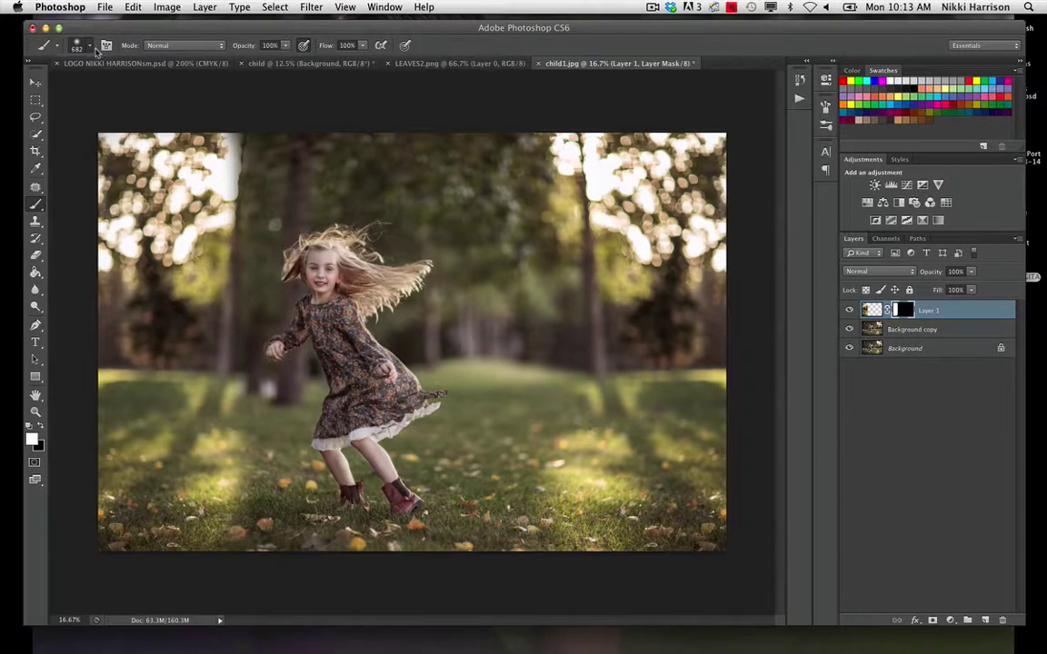
Extend the revealed strip toward the girl by painting white on the mask along its inner edge with a 341 px brush at 52% opacity.
click(95, 51)
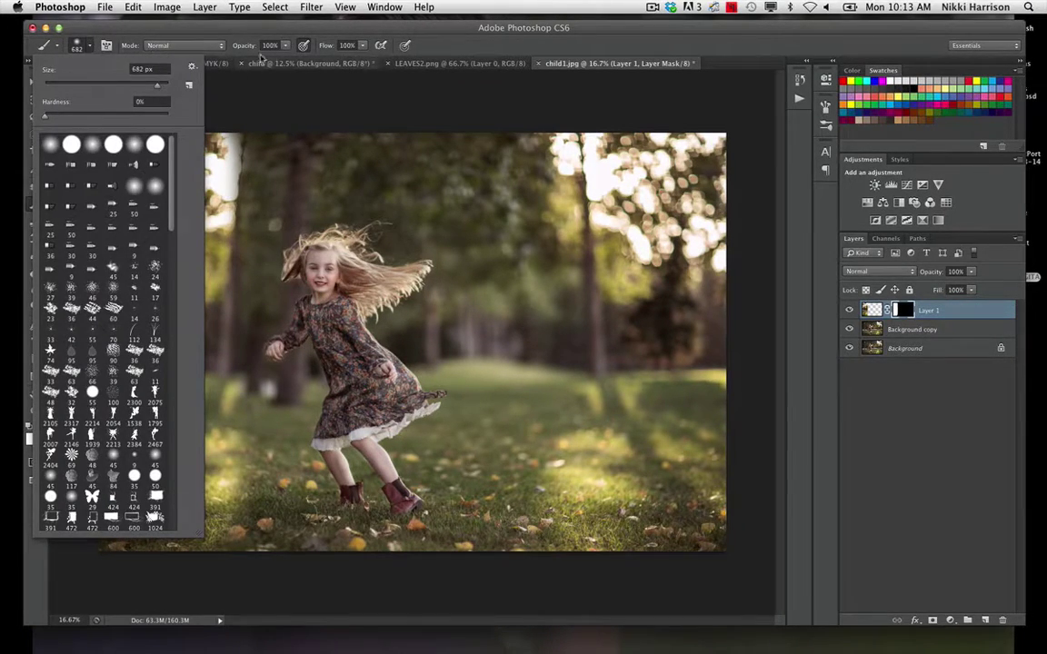
click(286, 47)
drag(288, 57, 255, 58)
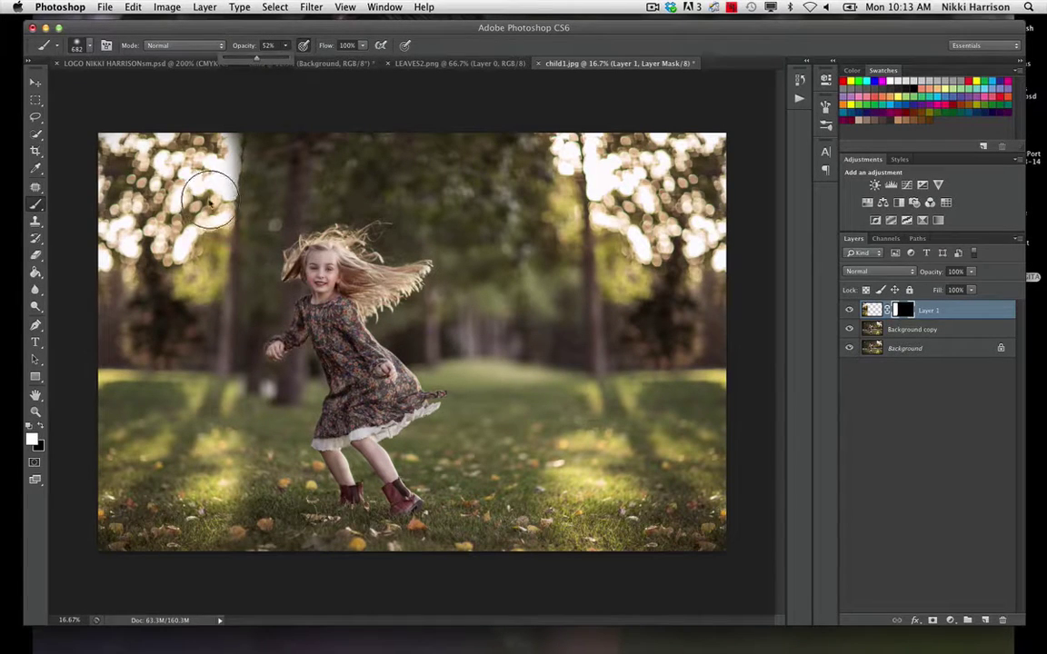
click(228, 173)
key([)
mouse_move(248, 157)
mouse_down()
mouse_move(225, 182)
mouse_move(224, 209)
mouse_move(248, 121)
mouse_up()
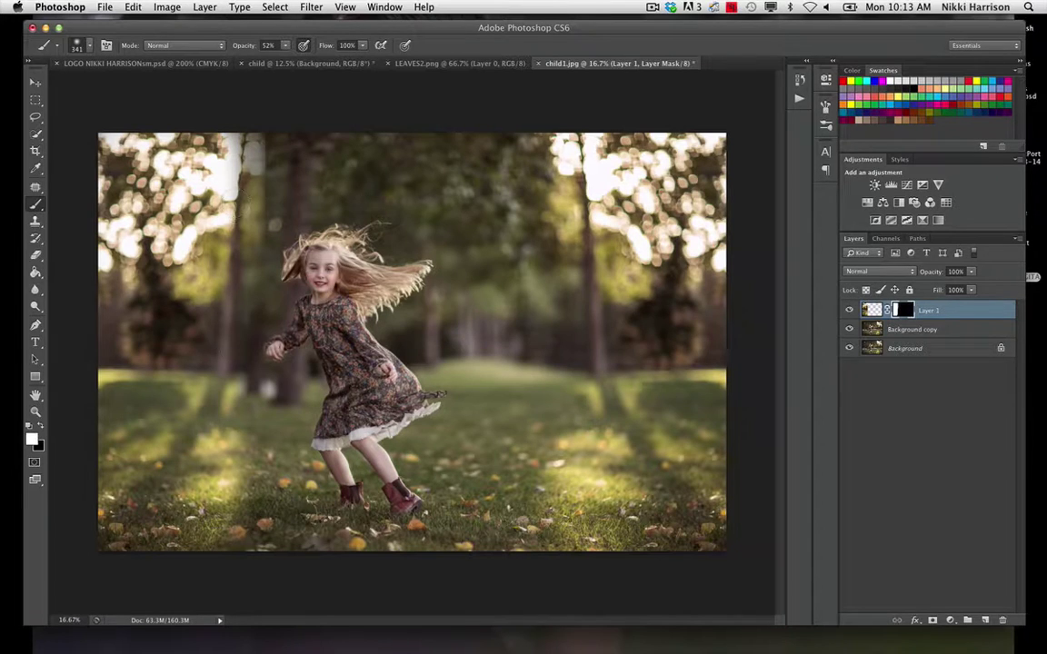
mouse_move(227, 345)
mouse_down()
mouse_move(211, 427)
mouse_move(223, 482)
mouse_move(232, 464)
mouse_up()
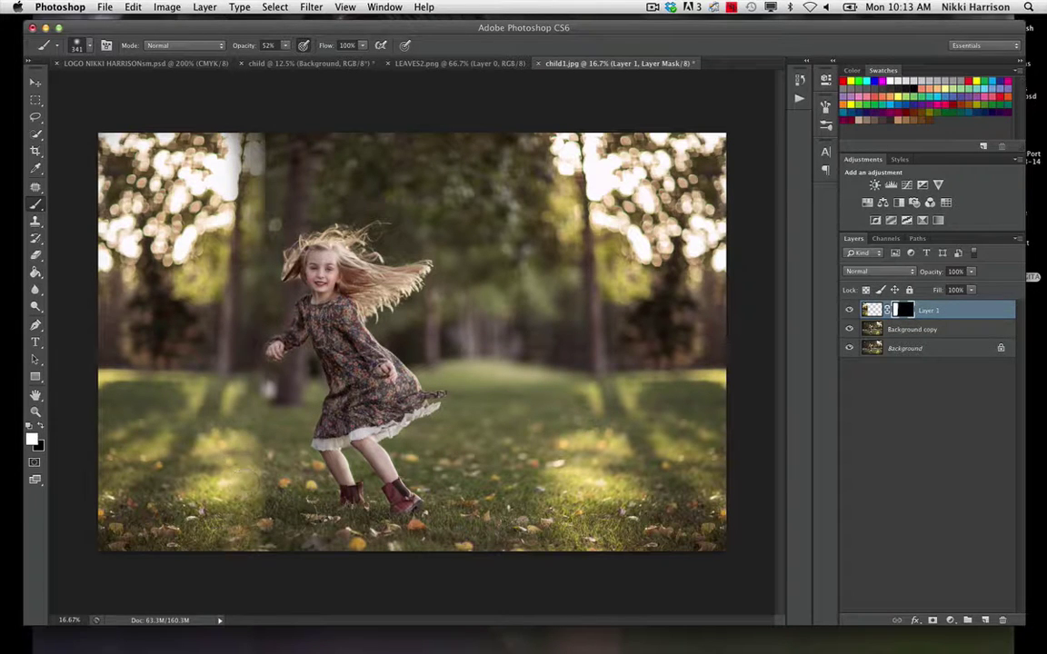
mouse_move(236, 393)
mouse_down()
mouse_move(240, 139)
mouse_move(229, 437)
mouse_move(233, 179)
mouse_move(198, 443)
mouse_move(186, 325)
mouse_up()
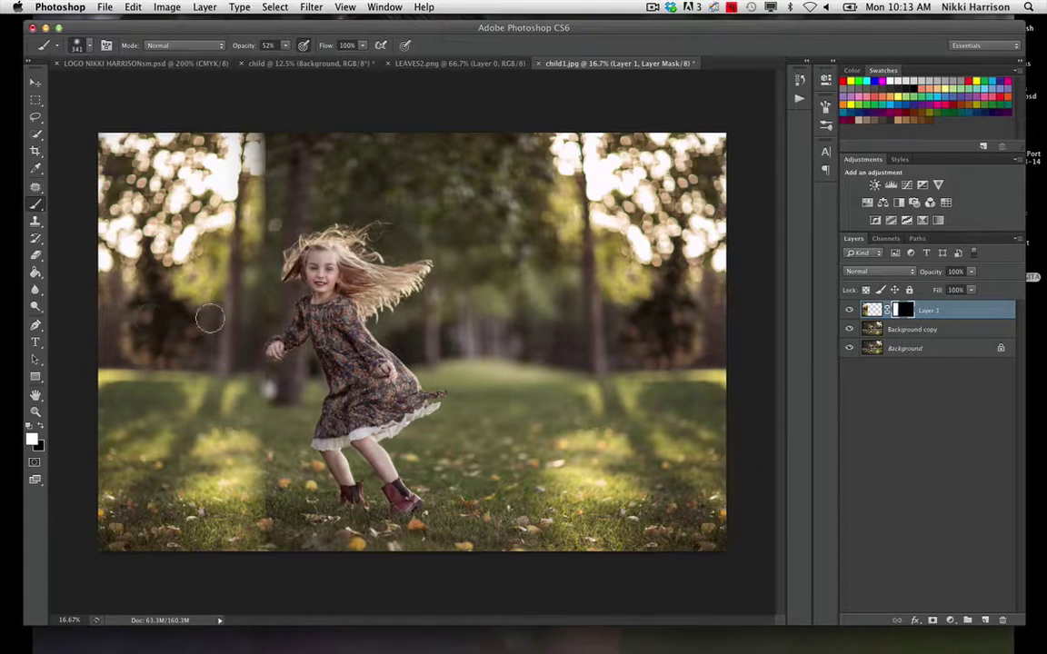
Soften the strip's hard inner edge beside the trunk and on the grass by painting black on the mask at 25% opacity.
click(285, 46)
drag(288, 57, 267, 61)
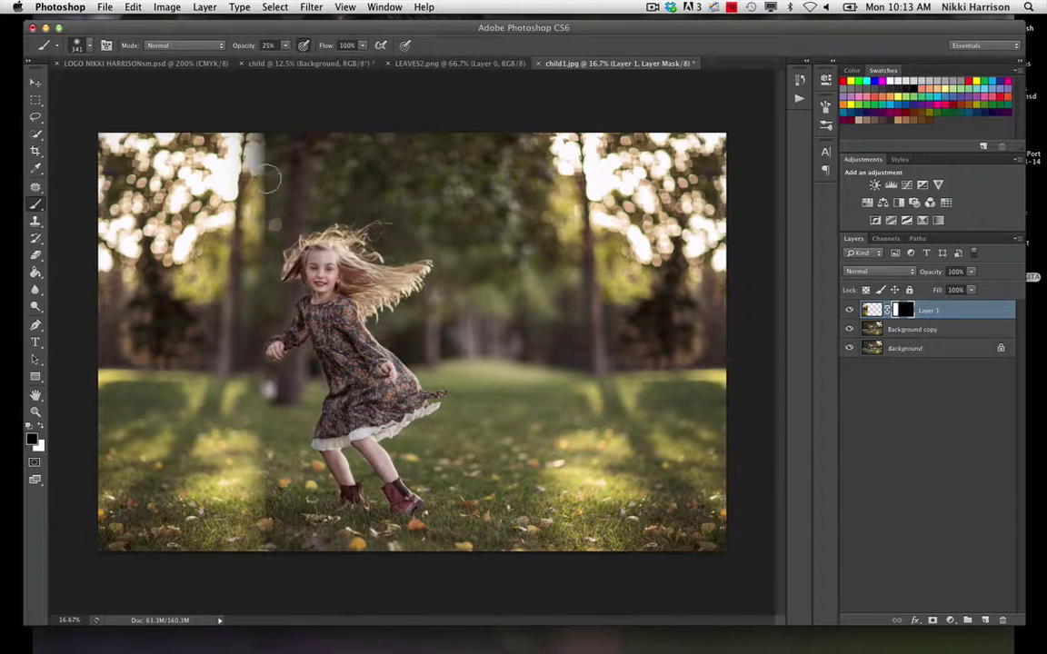
mouse_move(264, 162)
mouse_down()
mouse_move(291, 159)
mouse_move(264, 136)
mouse_move(273, 194)
mouse_move(271, 135)
mouse_move(268, 220)
mouse_move(263, 134)
mouse_move(268, 222)
mouse_move(270, 209)
mouse_up()
drag(272, 160, 244, 160)
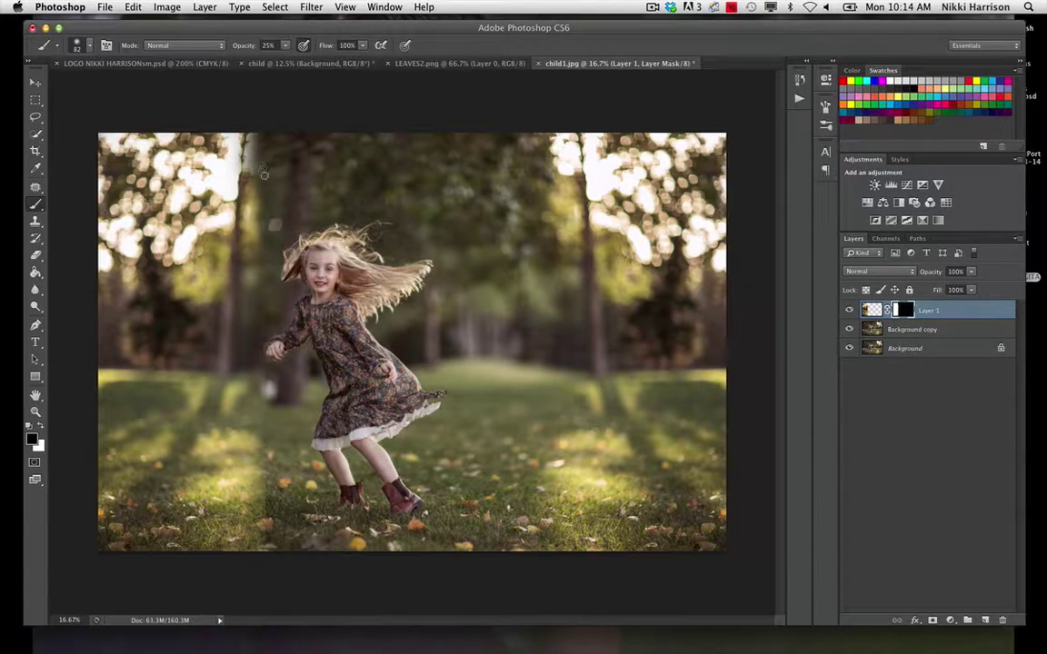
drag(293, 198, 314, 198)
mouse_move(284, 361)
mouse_down()
mouse_move(313, 358)
mouse_move(269, 424)
mouse_up()
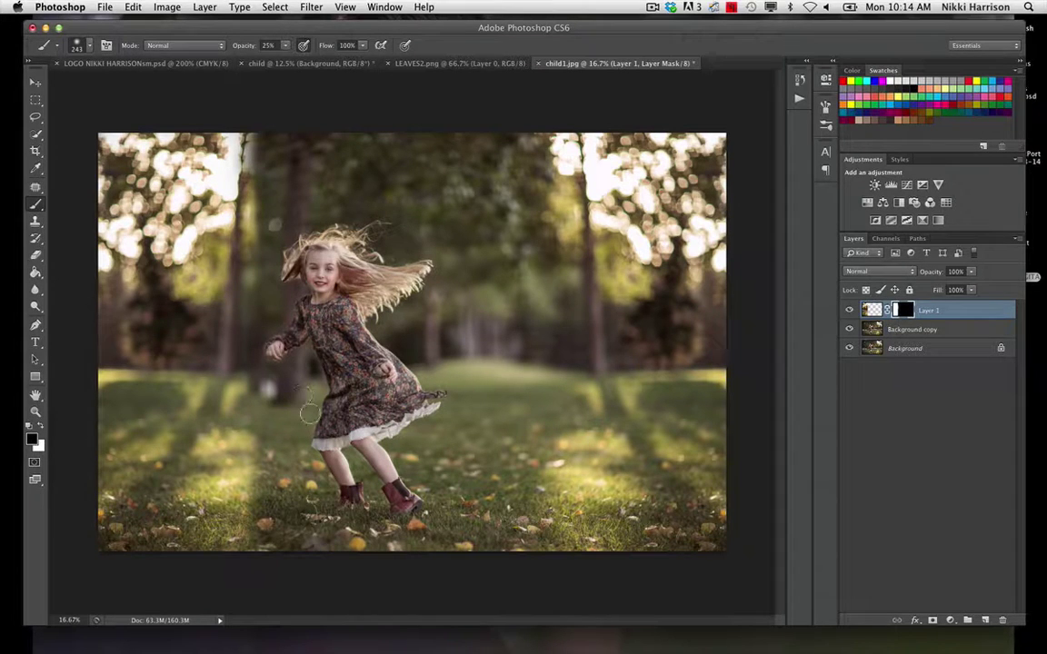
Refine the mask seam beside the upper tree trunk and below the girl's hand with a black 82 px brush at 25% opacity.
key(super+equal)
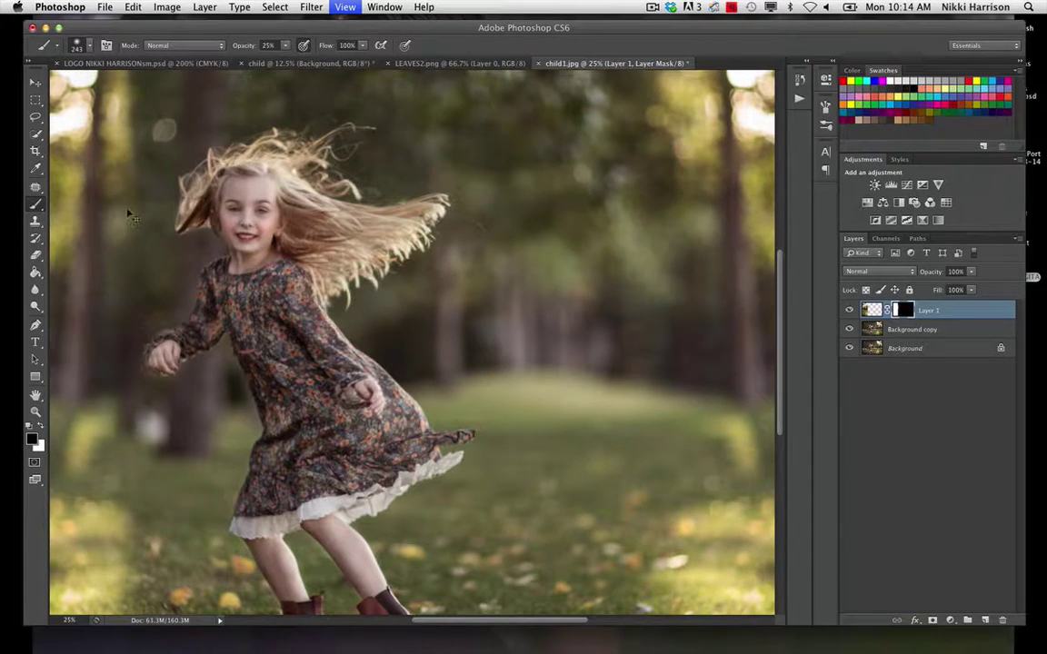
key(super+equal)
key(super+equal)
drag(120, 173, 558, 393)
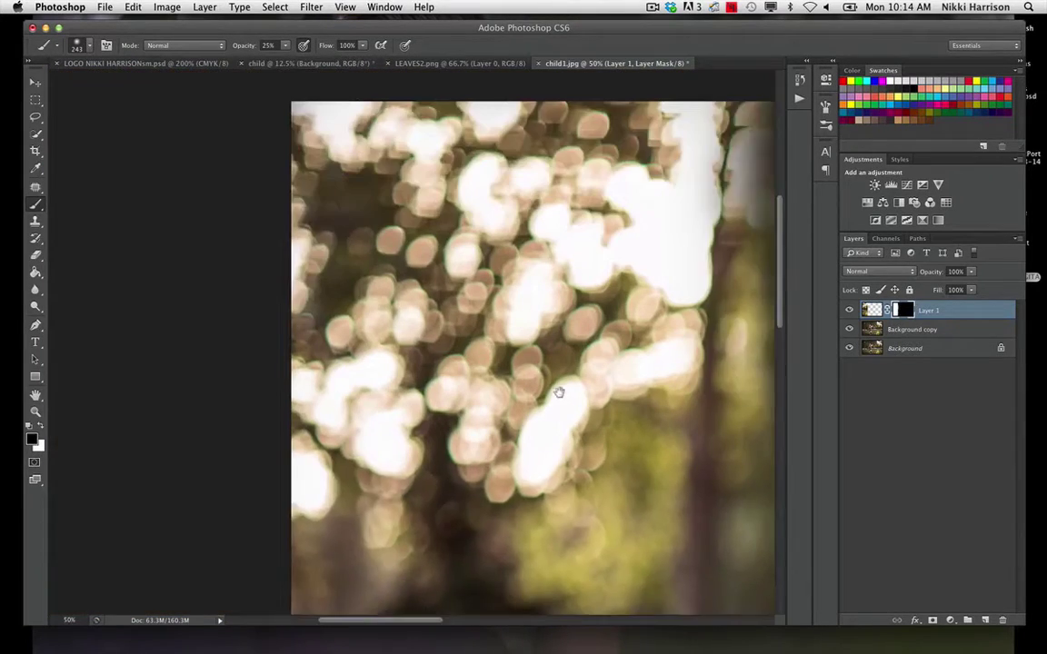
drag(163, 251, 77, 239)
mouse_move(369, 205)
mouse_down()
mouse_move(369, 344)
mouse_move(382, 347)
mouse_move(363, 347)
mouse_up()
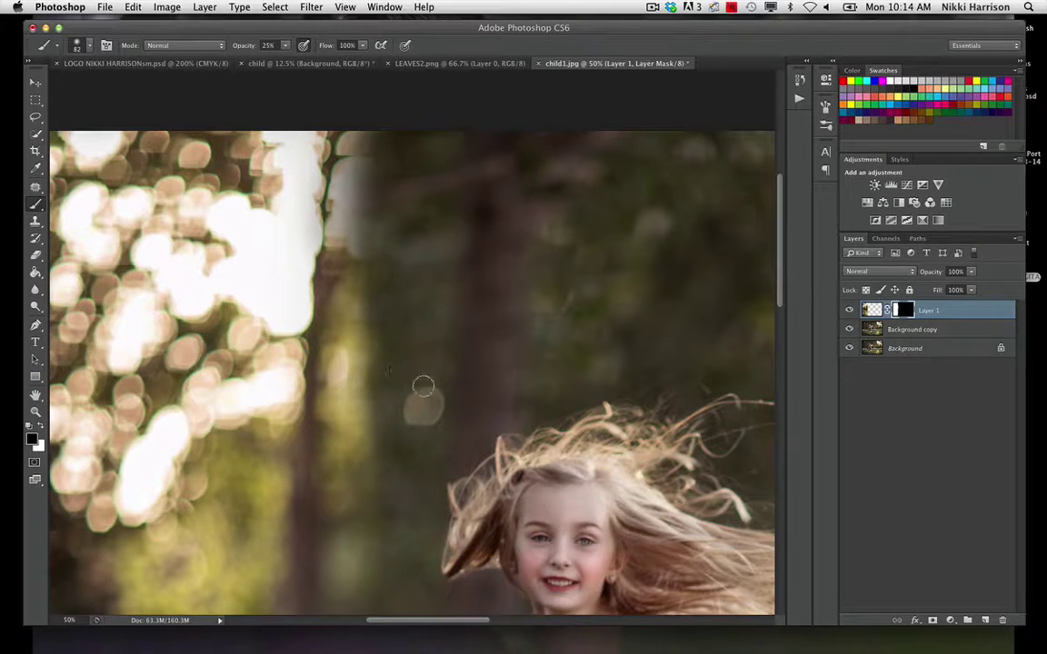
scroll(459, 300, down, 10)
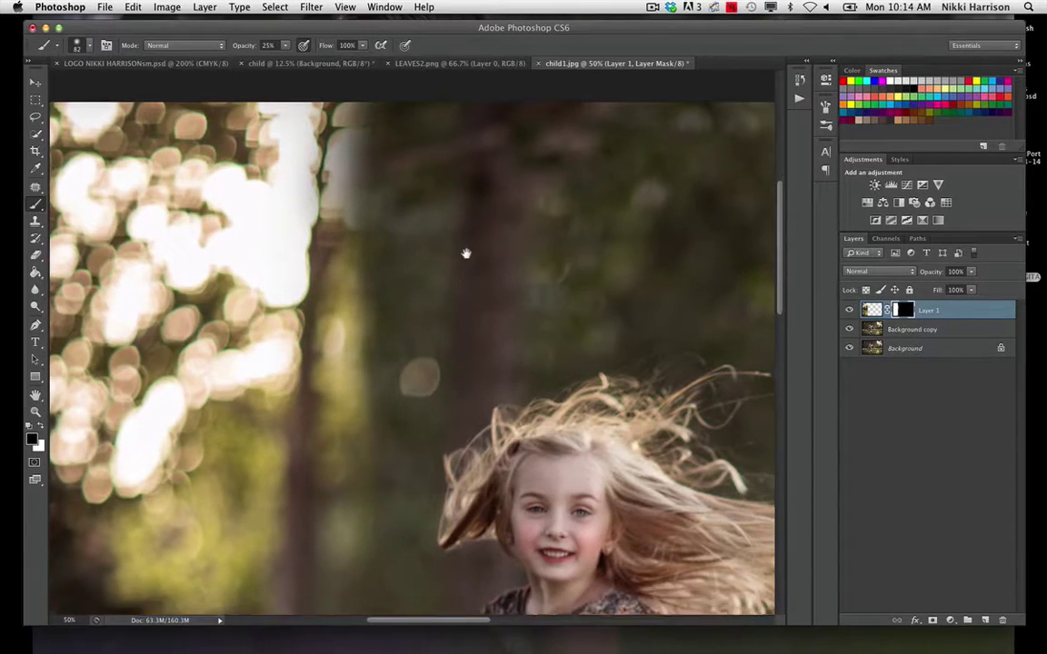
scroll(452, 344, down, 3)
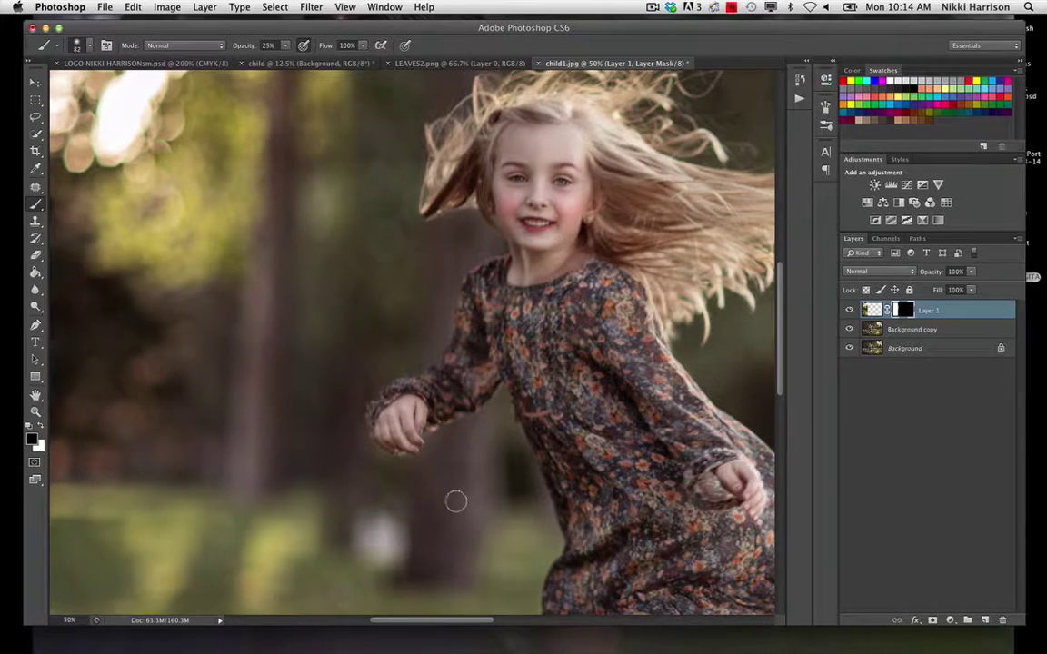
drag(455, 498, 438, 307)
drag(363, 332, 382, 400)
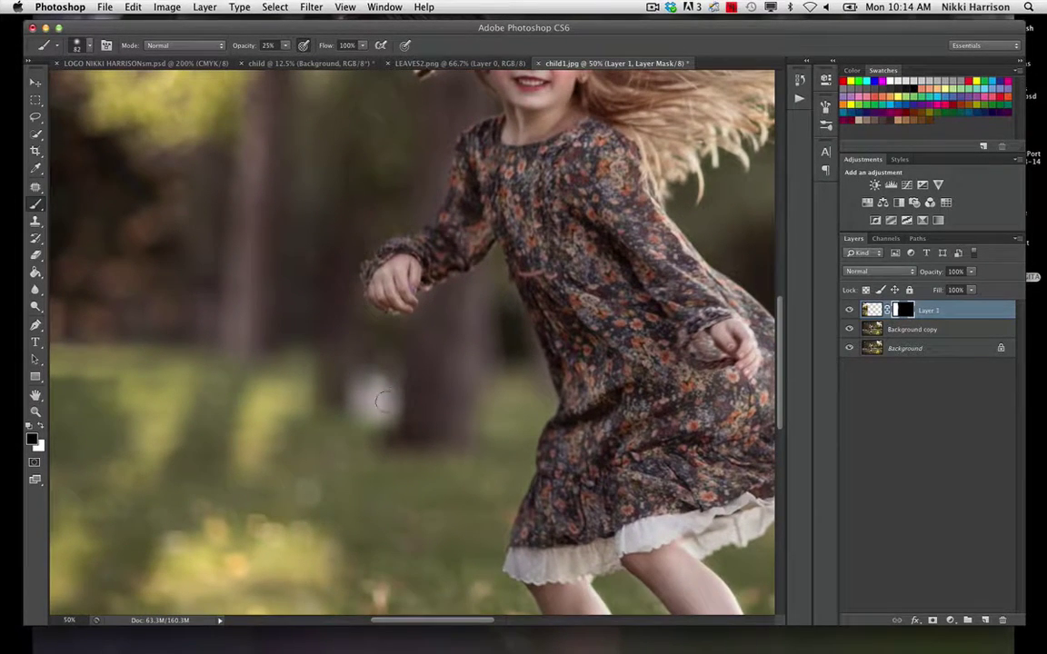
scroll(502, 262, down, 5)
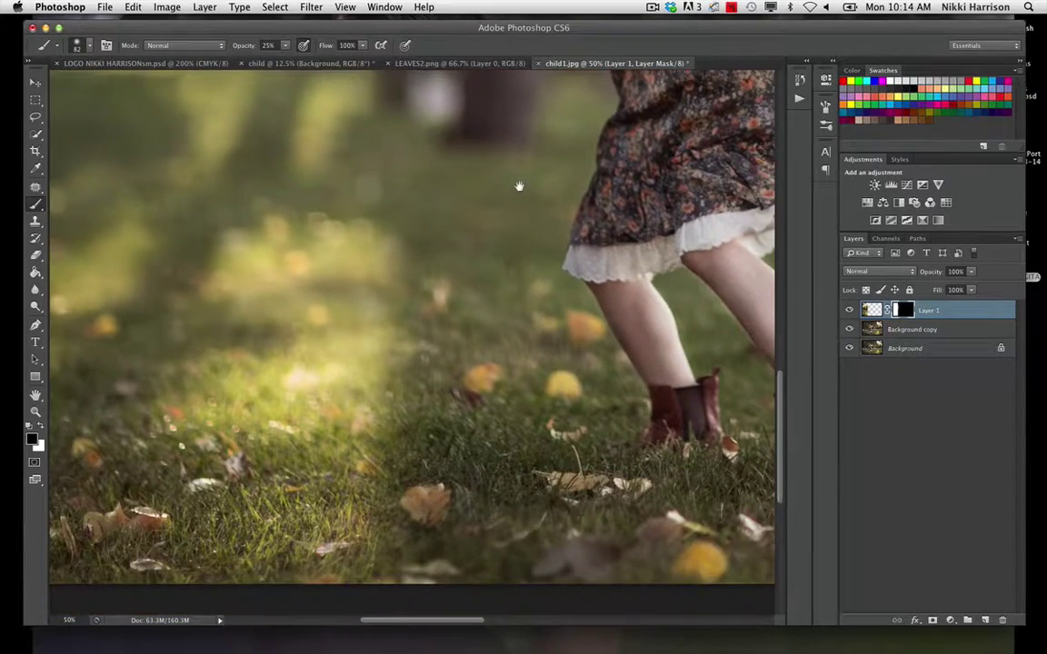
Blend the mask seam beside the upper tree trunk by painting black and then white with a 356 px brush at 16% opacity.
key(super+minus)
key(super+minus)
key(super+minus)
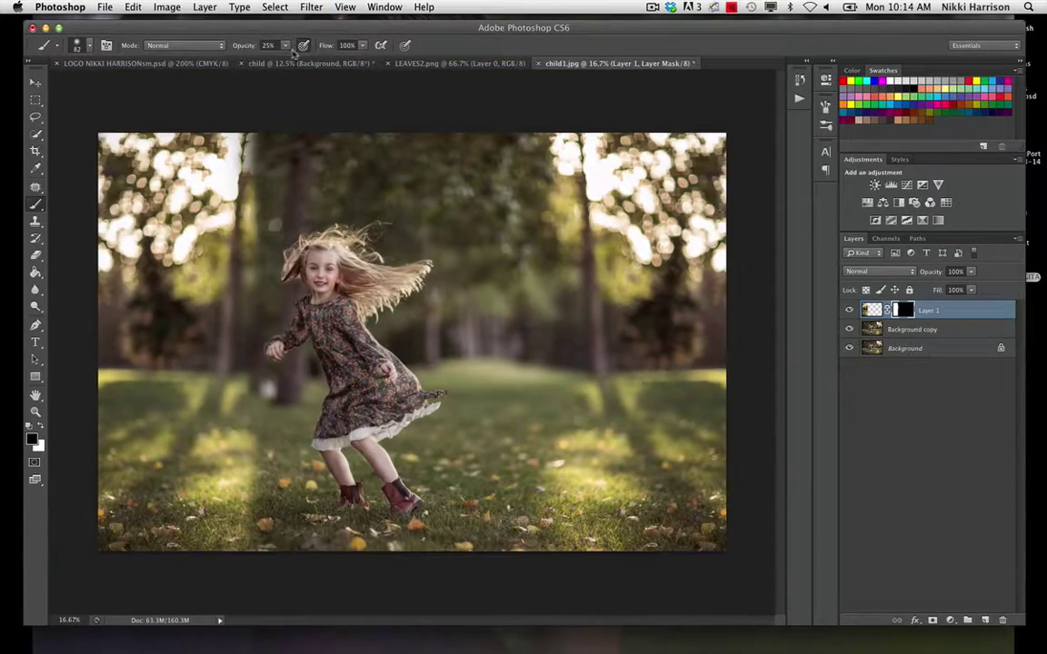
click(286, 45)
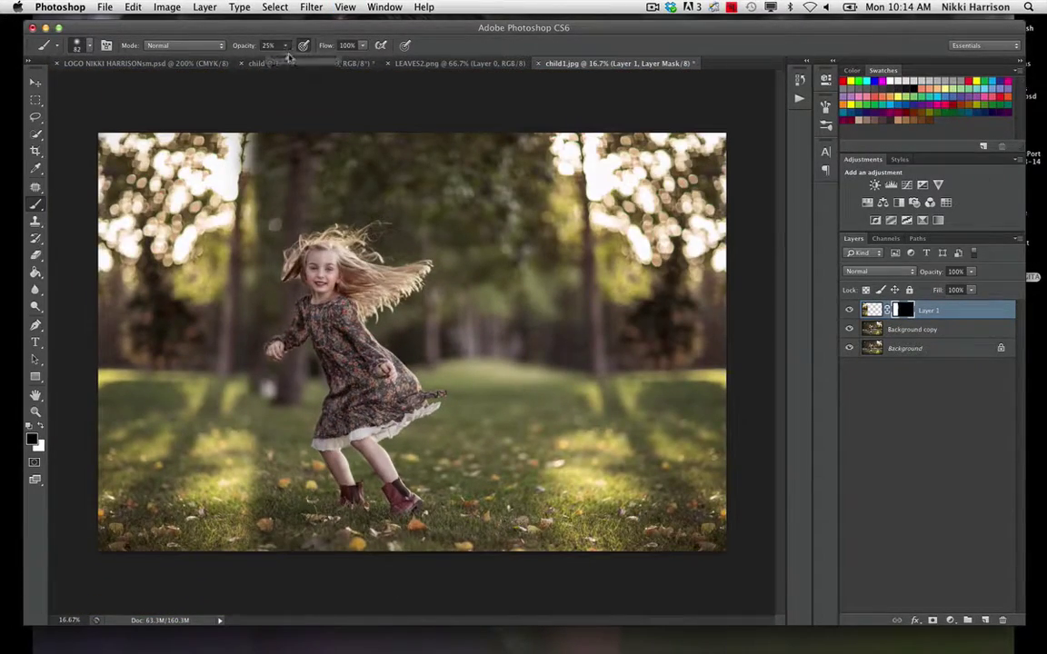
drag(290, 56, 281, 57)
drag(289, 209, 307, 212)
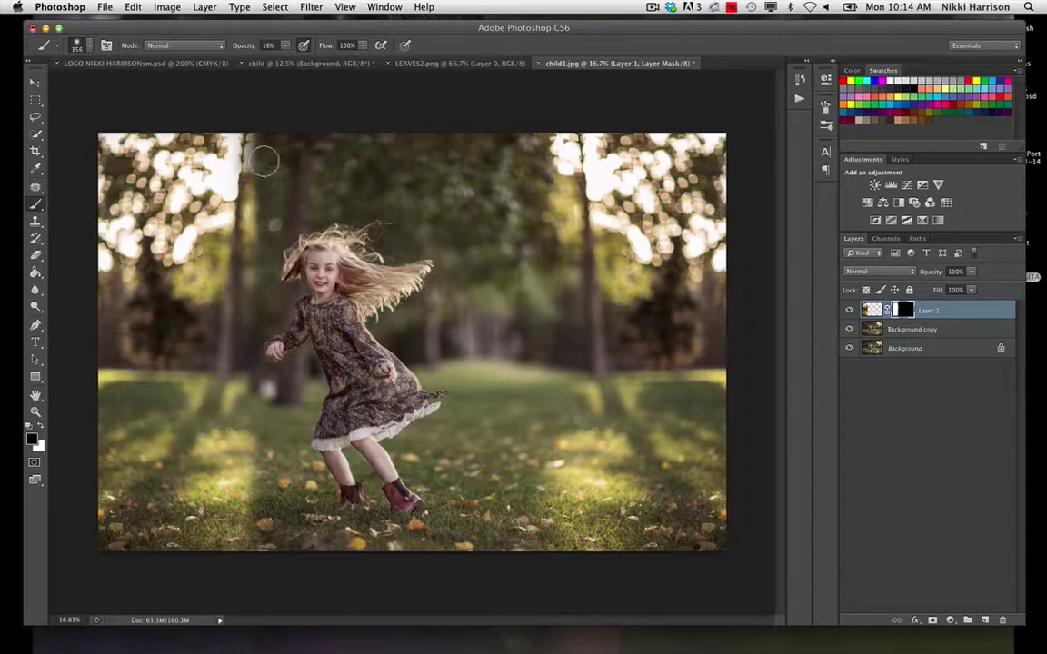
mouse_move(262, 162)
mouse_down()
mouse_move(233, 151)
mouse_move(251, 159)
mouse_move(231, 176)
mouse_move(263, 143)
mouse_move(269, 201)
mouse_move(230, 200)
mouse_move(262, 191)
mouse_move(259, 268)
mouse_move(261, 210)
mouse_move(277, 207)
mouse_move(288, 152)
mouse_move(257, 140)
mouse_move(243, 276)
mouse_move(271, 275)
mouse_move(265, 380)
mouse_move(244, 466)
mouse_move(260, 540)
mouse_move(253, 377)
mouse_move(230, 334)
mouse_move(240, 282)
mouse_up()
key(x)
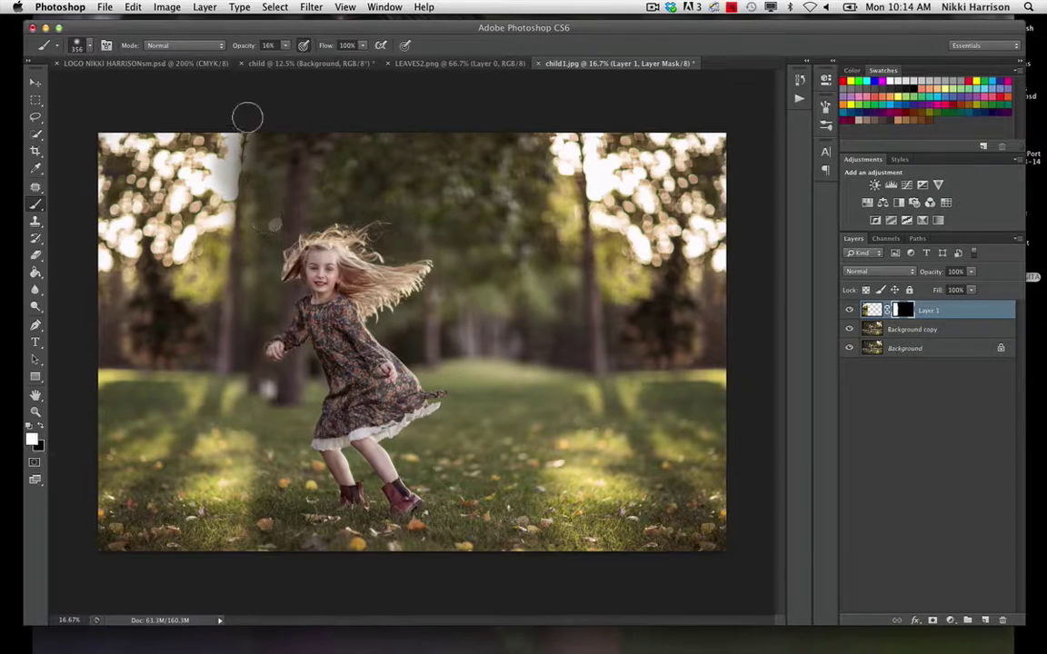
mouse_move(245, 114)
mouse_down()
mouse_move(220, 200)
mouse_move(223, 168)
mouse_move(218, 214)
mouse_move(224, 152)
mouse_move(213, 216)
mouse_move(222, 162)
mouse_move(217, 214)
mouse_move(230, 176)
mouse_move(248, 174)
mouse_move(256, 159)
mouse_move(250, 133)
mouse_move(233, 195)
mouse_up()
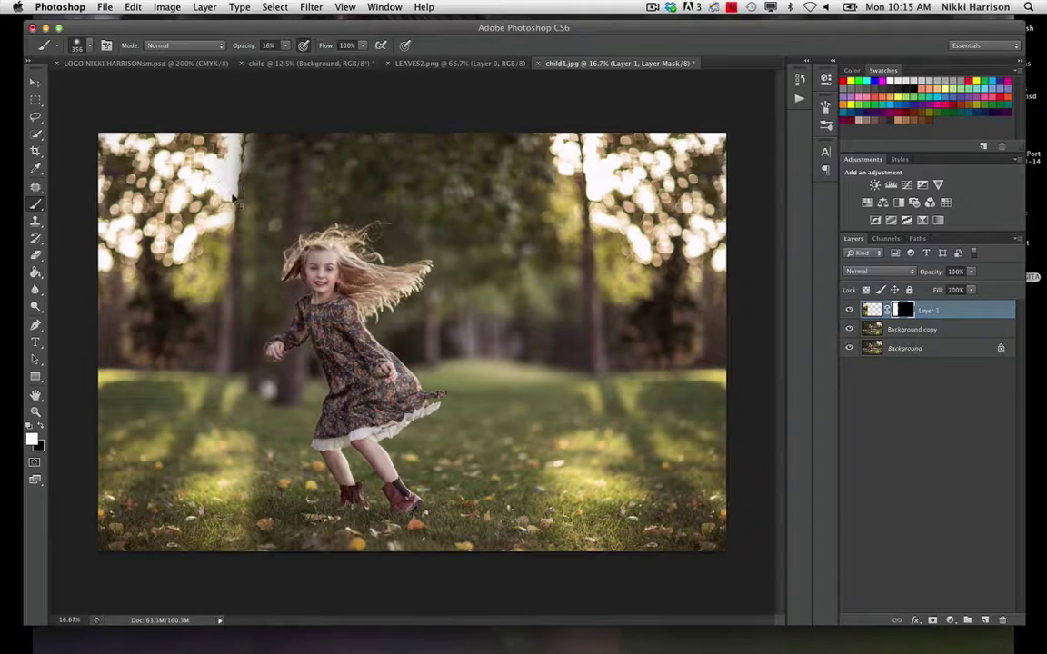
Stretch Layer 1 horizontally toward the girl to 112.63% width with Free Transform.
key(super+t)
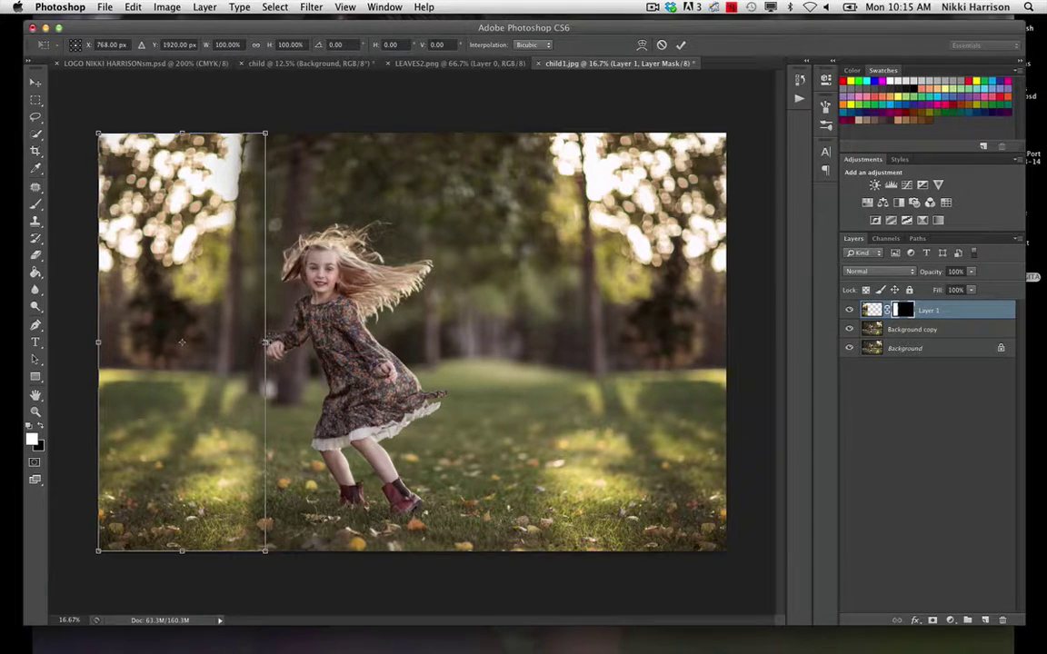
drag(265, 344, 295, 388)
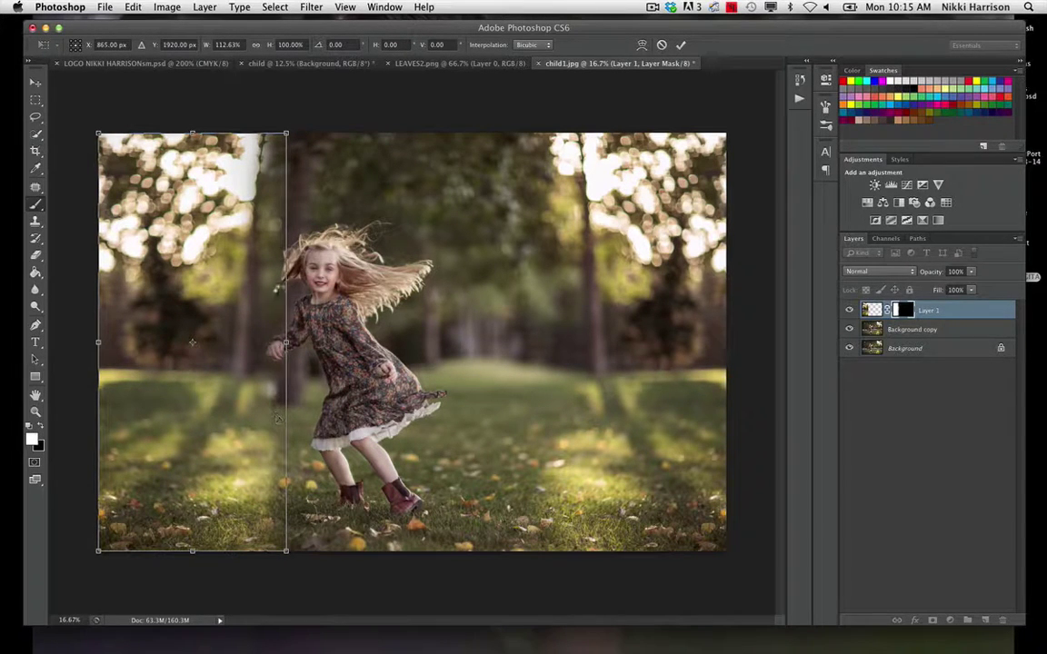
key(Return)
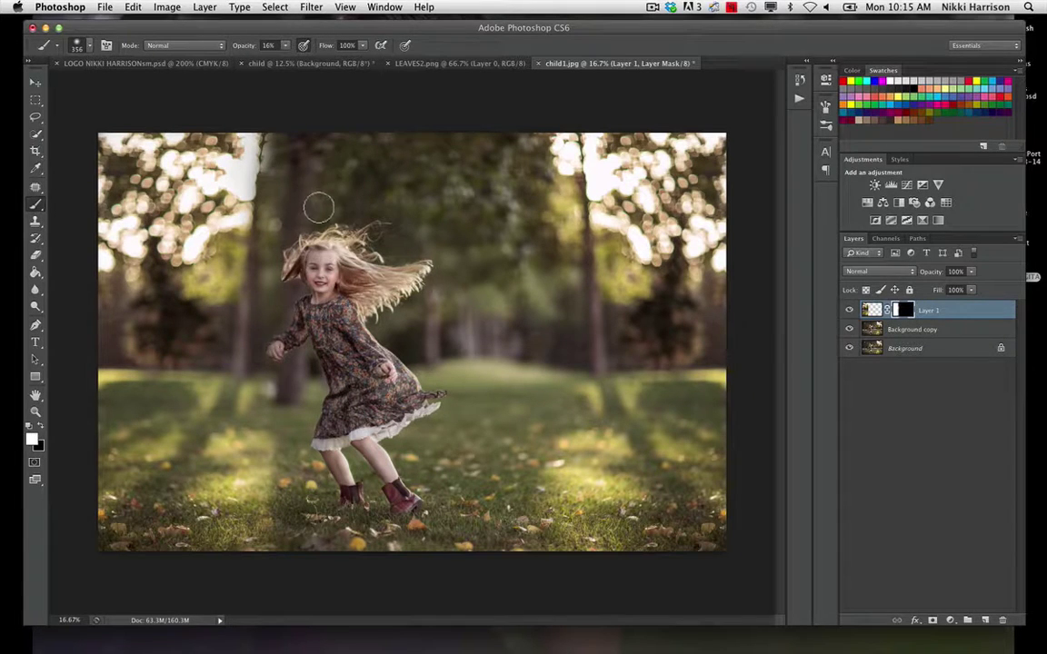
Soften the stretched strip's edge around the upper trunks by painting black on the mask at 16% opacity.
key(x)
mouse_move(325, 193)
mouse_down()
mouse_move(271, 349)
mouse_move(295, 331)
mouse_move(284, 350)
mouse_move(300, 323)
mouse_move(269, 346)
mouse_move(278, 353)
mouse_move(316, 265)
mouse_move(294, 275)
mouse_move(287, 262)
mouse_move(297, 285)
mouse_move(275, 370)
mouse_move(287, 365)
mouse_move(292, 316)
mouse_move(273, 371)
mouse_move(288, 488)
mouse_move(273, 515)
mouse_move(283, 540)
mouse_move(289, 418)
mouse_move(270, 215)
mouse_move(245, 150)
mouse_move(259, 114)
mouse_move(243, 187)
mouse_move(241, 170)
mouse_move(311, 163)
mouse_move(260, 125)
mouse_move(262, 177)
mouse_move(269, 146)
mouse_move(253, 166)
mouse_move(252, 141)
mouse_move(245, 177)
mouse_move(248, 159)
mouse_move(211, 170)
mouse_move(238, 167)
mouse_up()
key(x)
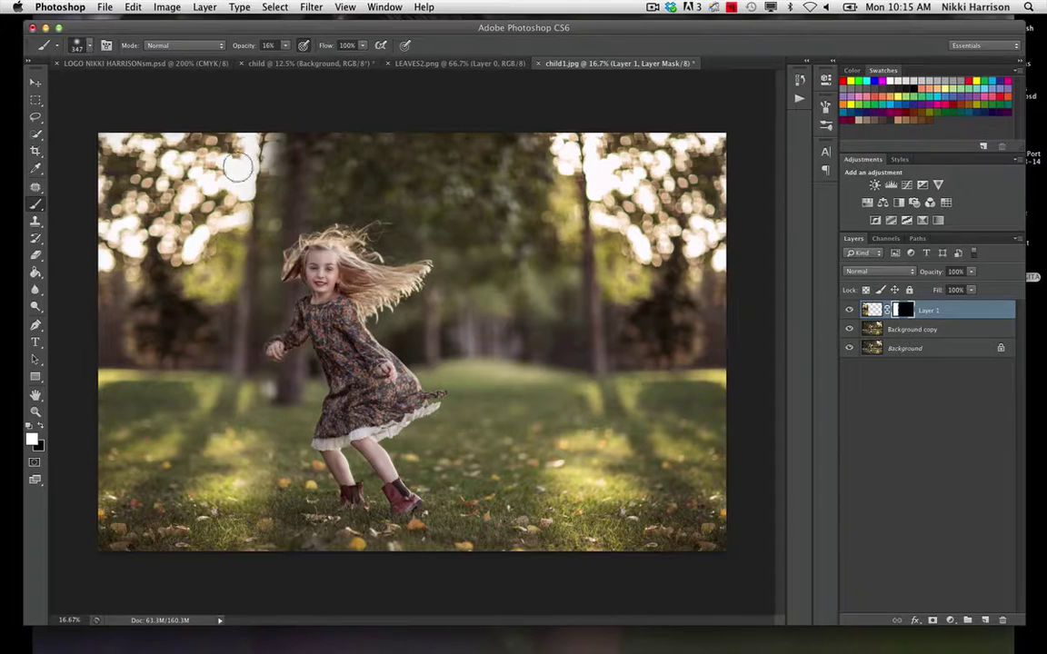
key(x)
mouse_move(298, 154)
mouse_down()
mouse_move(285, 126)
mouse_move(296, 181)
mouse_move(292, 122)
mouse_move(307, 164)
mouse_move(287, 169)
mouse_up()
key(x)
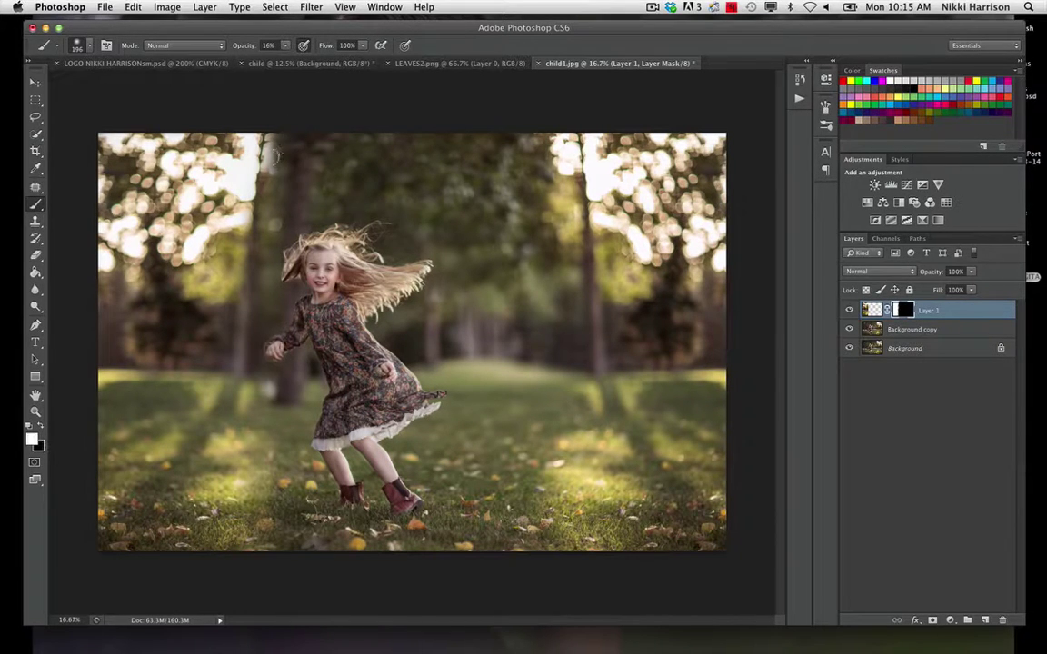
Reveal bright background between the upper trunks with a white 196 px brush, and set the brush to 30% opacity for edge touch-ups.
drag(265, 131, 246, 126)
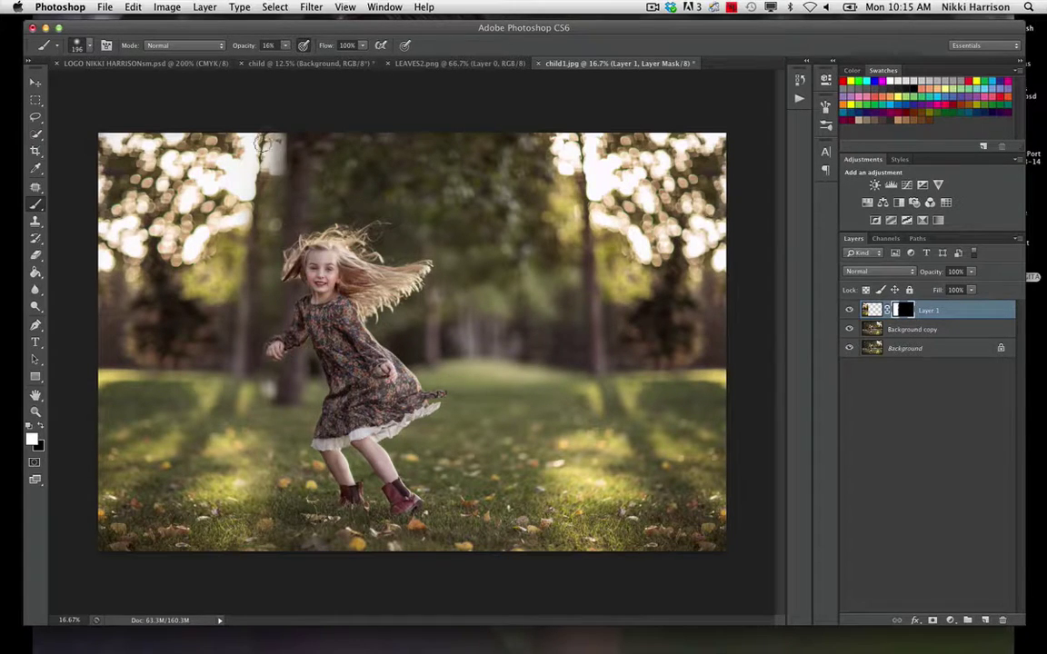
key(x)
key(x)
drag(297, 154, 300, 155)
drag(286, 46, 295, 61)
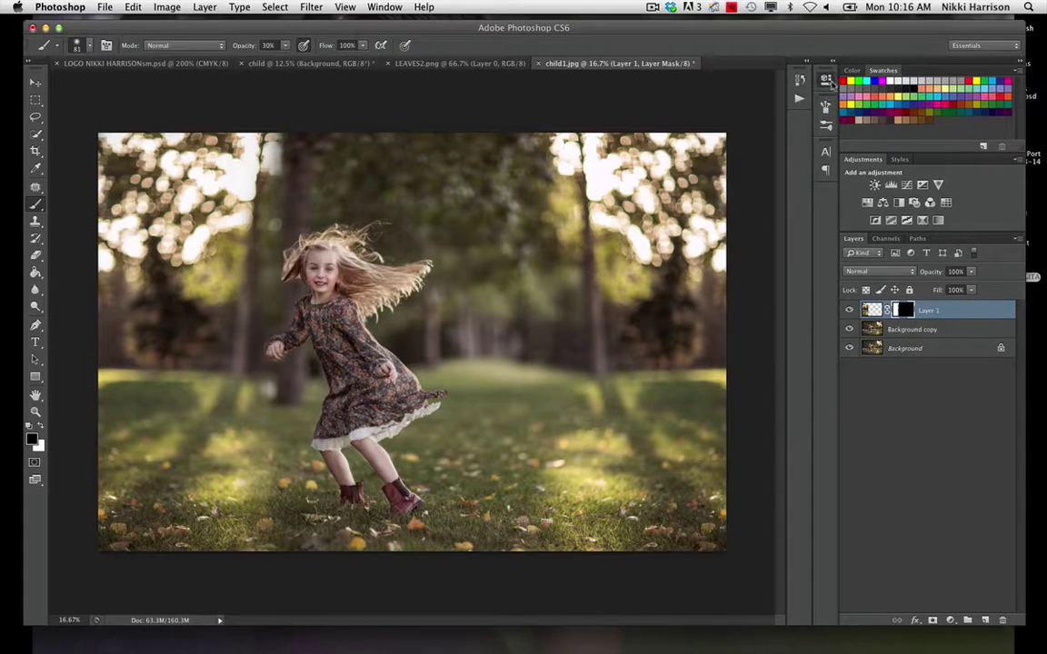
Feather Layer 1's mask by 2.8 px and flatten the image.
click(826, 124)
drag(664, 202, 676, 208)
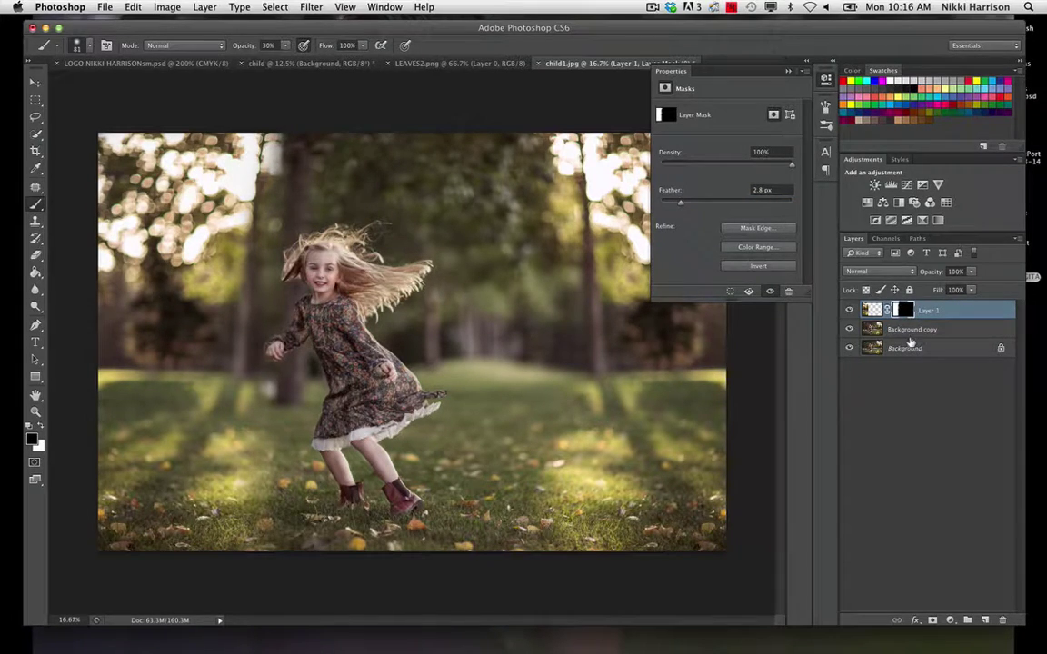
click(204, 8)
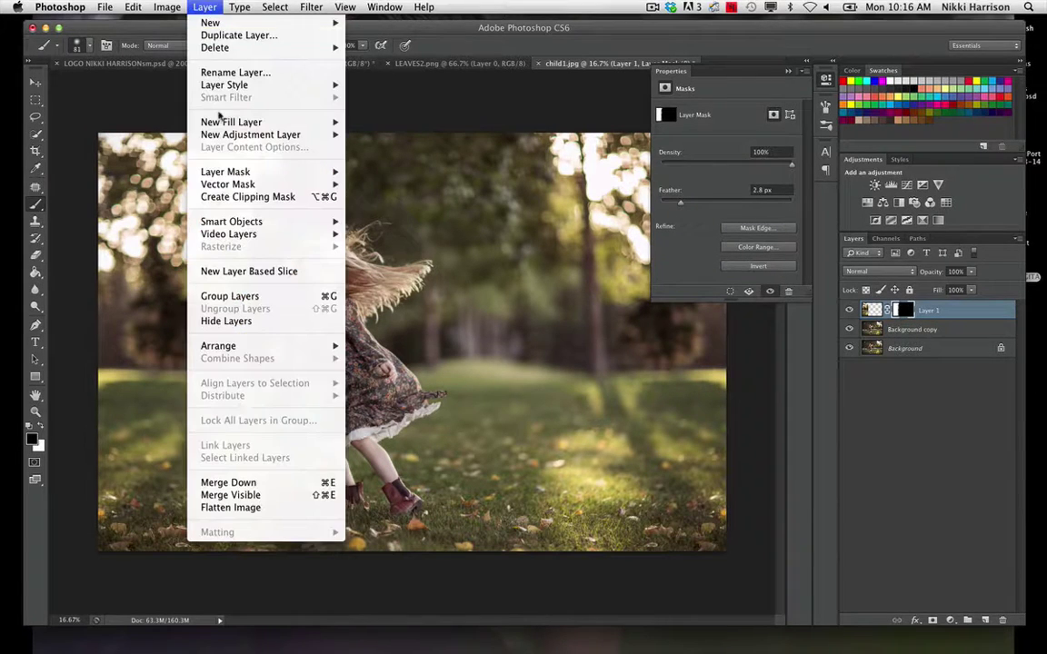
click(238, 508)
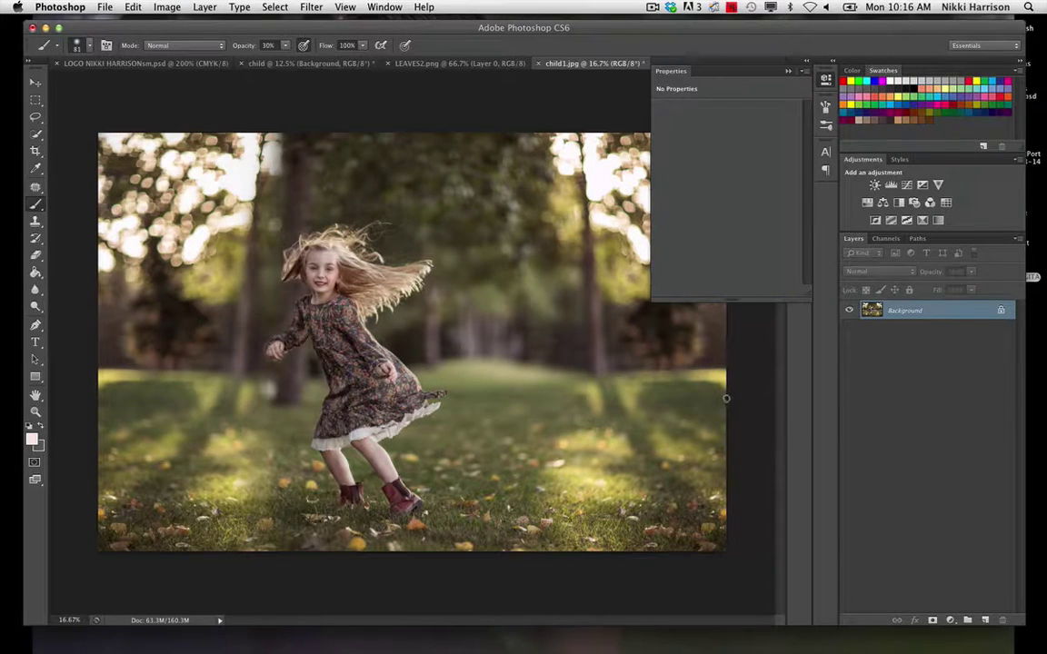
Duplicate the flattened Background layer as Background copy.
right_click(908, 312)
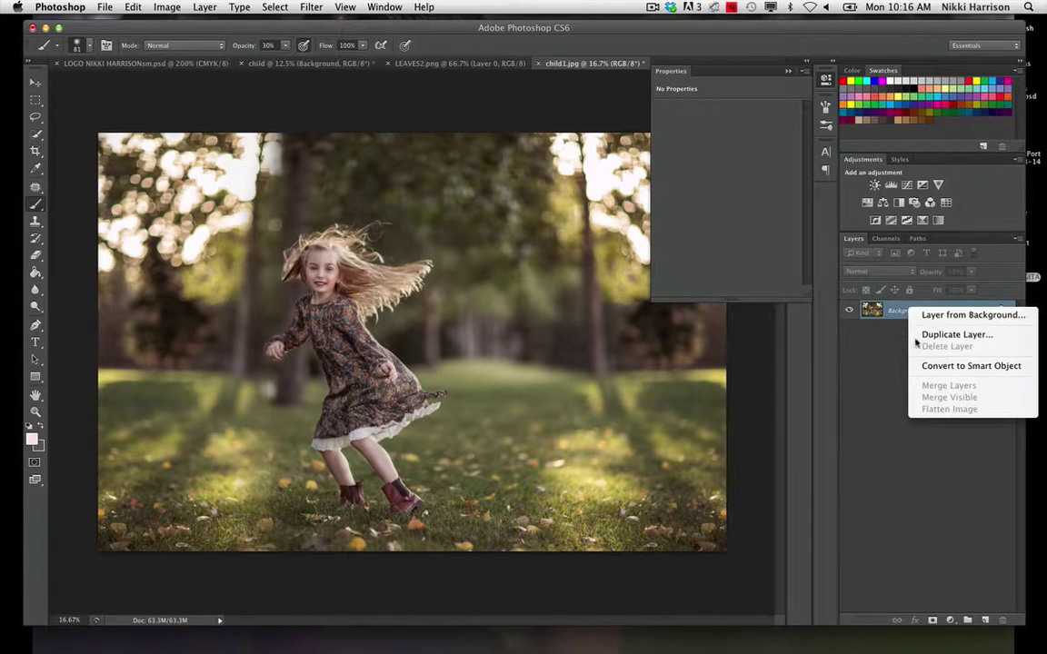
click(891, 333)
click(663, 279)
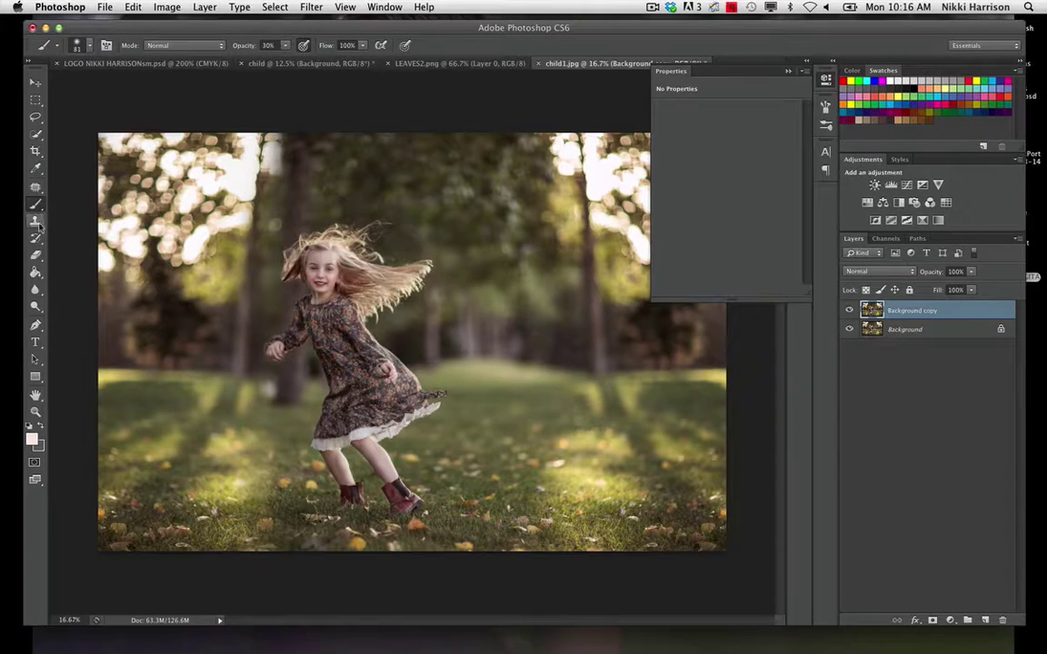
Clone background texture over the bright gap between the upper trunks above the girl with a 100 px Clone Stamp at 14% flow.
key(s)
drag(241, 169, 253, 168)
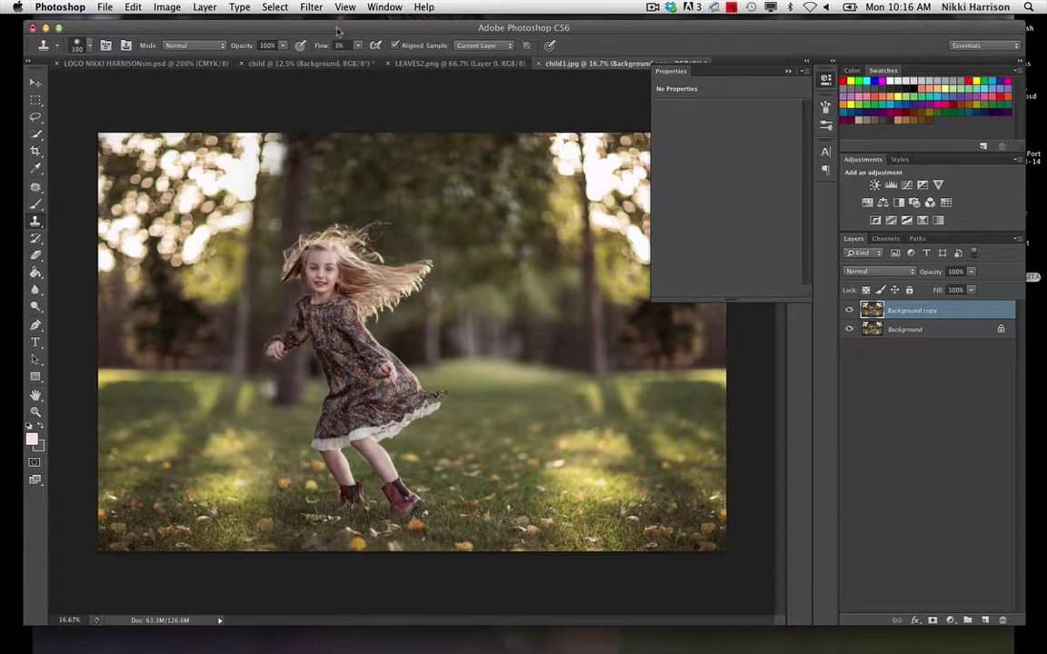
drag(357, 46, 326, 57)
mouse_move(293, 143)
mouse_down()
mouse_move(252, 129)
mouse_move(242, 141)
mouse_move(258, 140)
mouse_move(258, 123)
mouse_up()
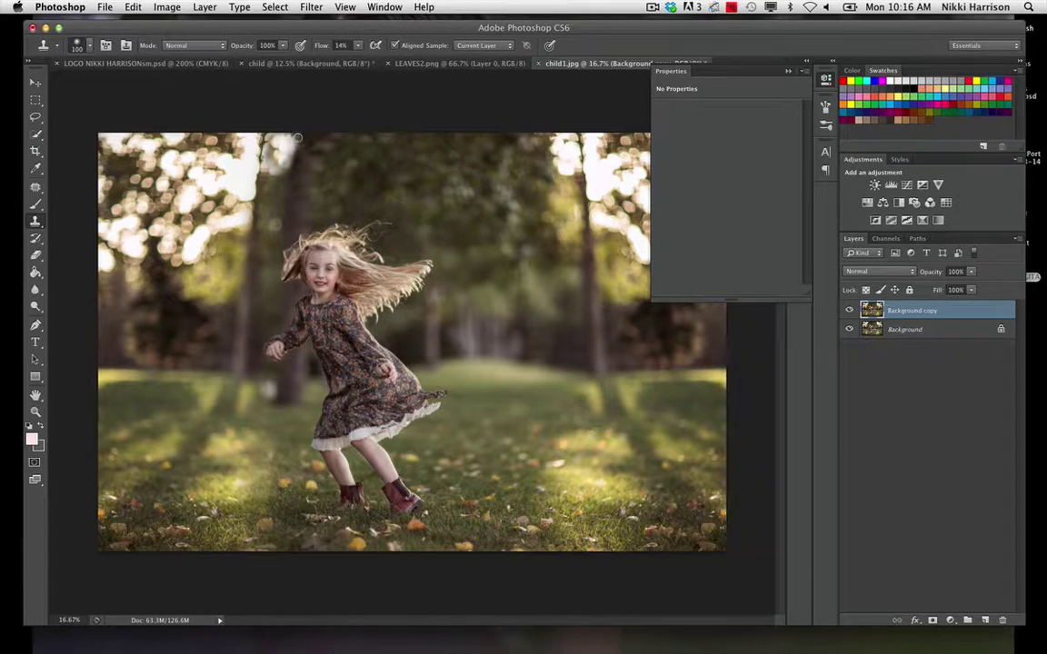
mouse_move(546, 179)
mouse_down()
mouse_move(475, 178)
mouse_move(568, 160)
mouse_up()
mouse_move(267, 168)
mouse_down()
mouse_move(283, 165)
mouse_move(206, 162)
mouse_move(229, 178)
mouse_move(203, 160)
mouse_move(234, 188)
mouse_up()
alt+click(465, 206)
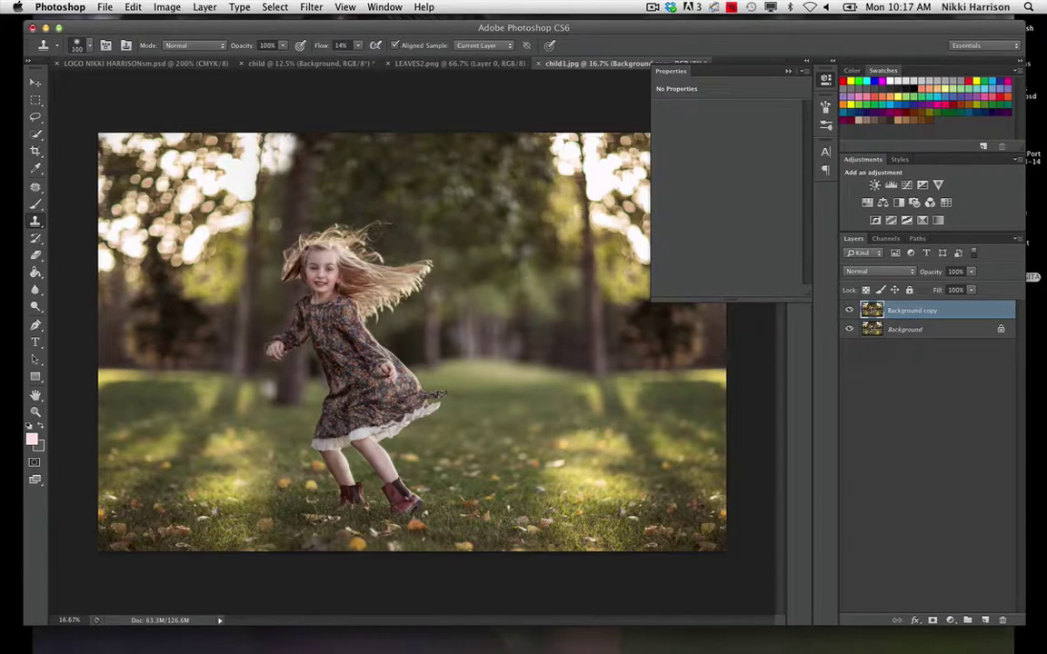
drag(242, 157, 265, 173)
Refine the cloned area between the upper trunks with the Clone Stamp at 9% flow.
click(358, 45)
drag(361, 62, 356, 61)
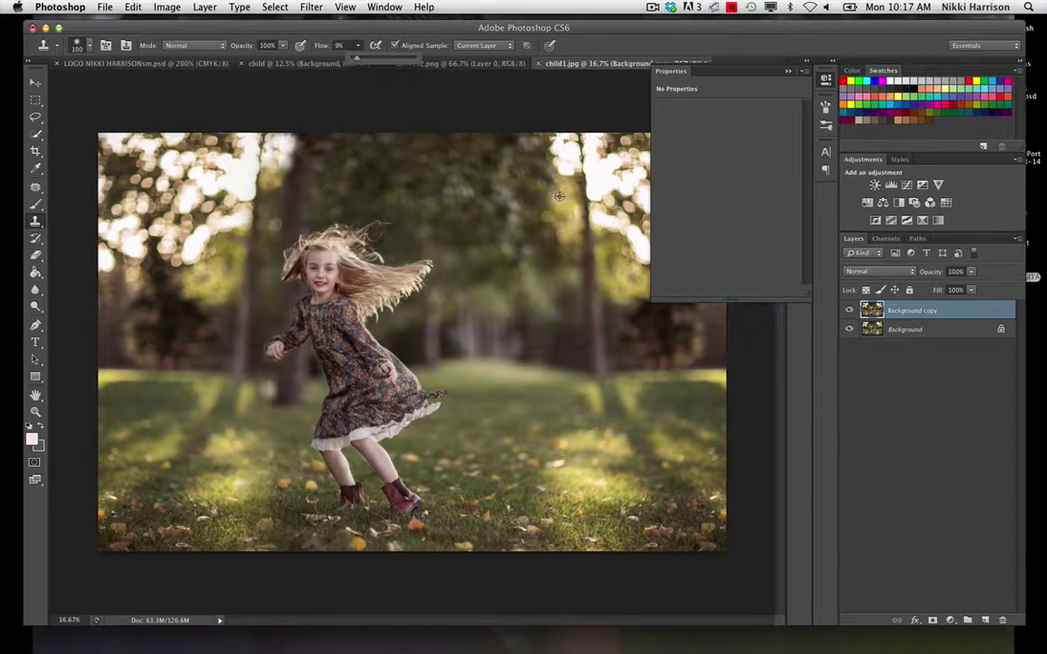
mouse_move(269, 180)
mouse_down()
mouse_move(251, 167)
mouse_move(247, 179)
mouse_move(254, 163)
mouse_move(248, 196)
mouse_move(262, 174)
mouse_move(250, 142)
mouse_up()
alt+click(320, 183)
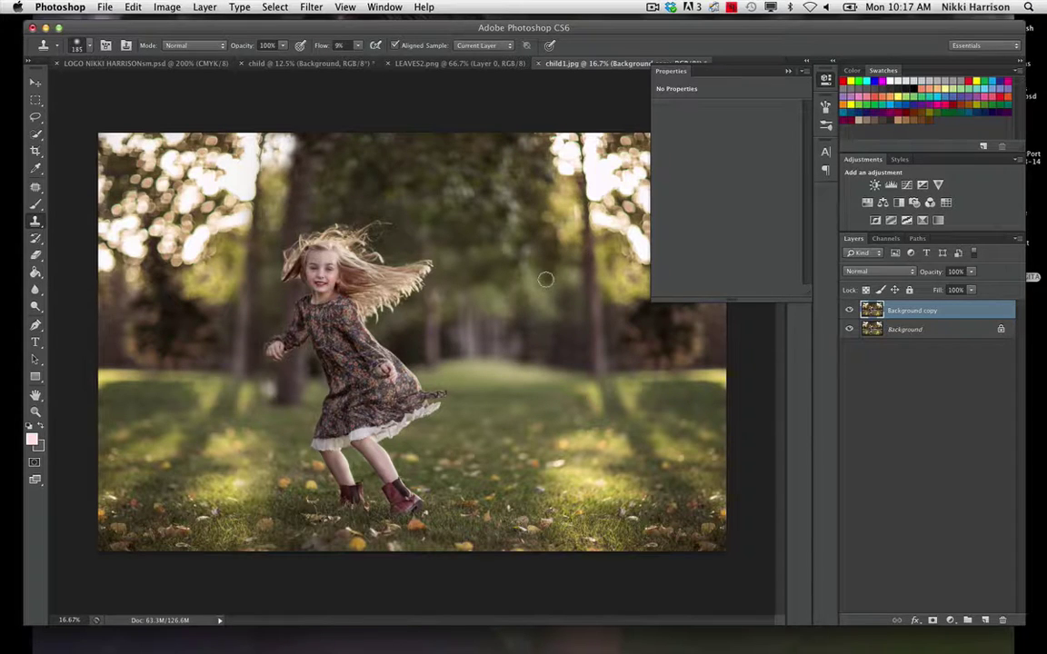
Flatten the image and duplicate the resulting Background layer.
key(super+minus)
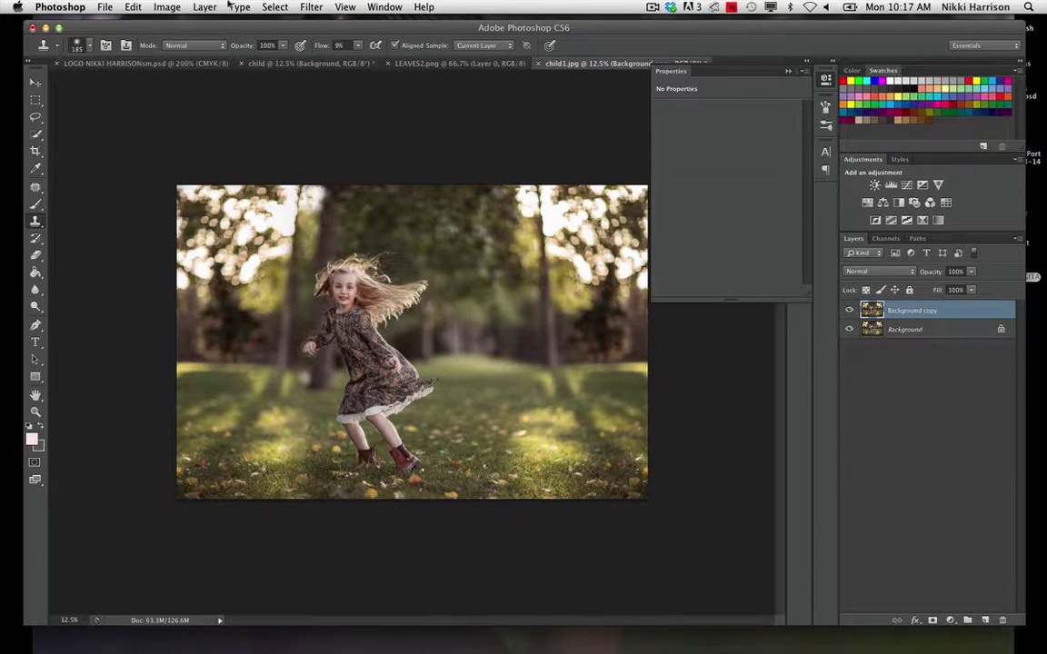
click(207, 6)
click(256, 509)
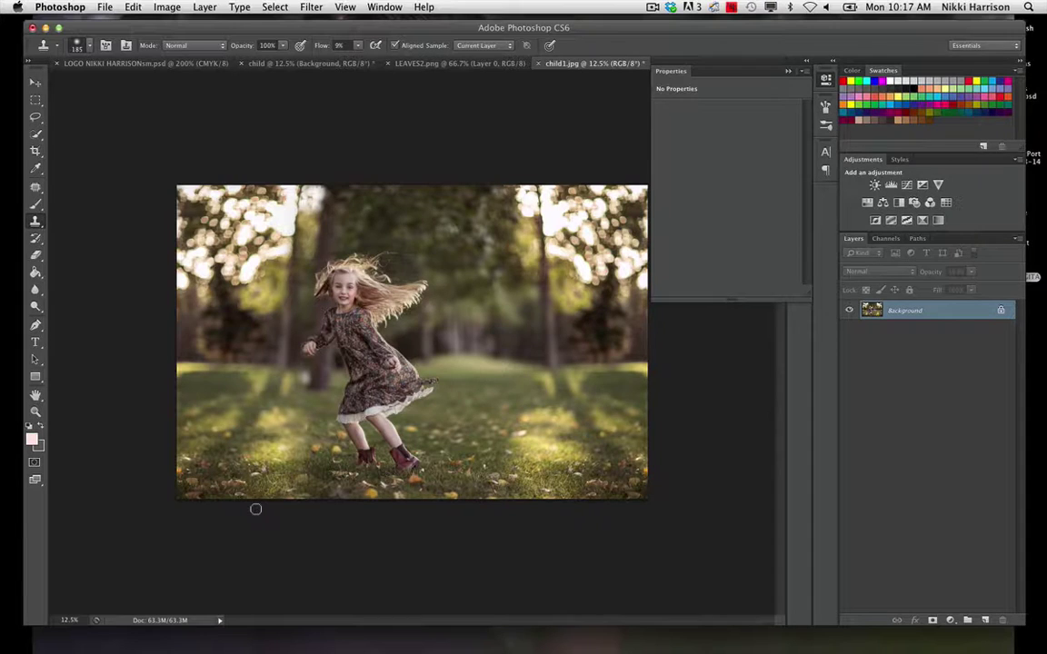
right_click(939, 312)
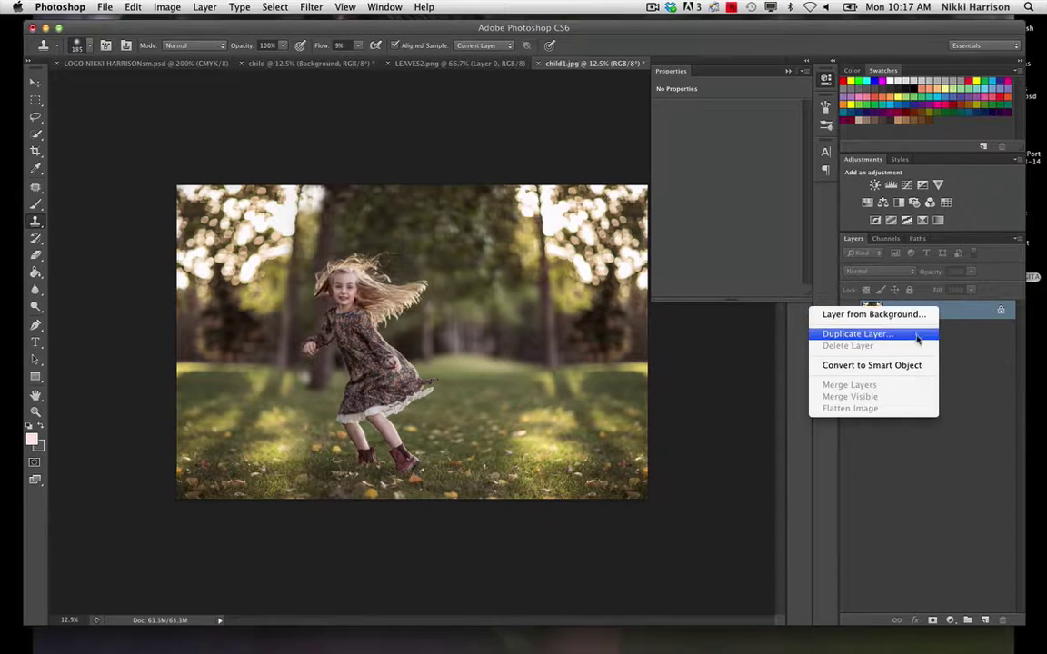
click(853, 331)
click(656, 275)
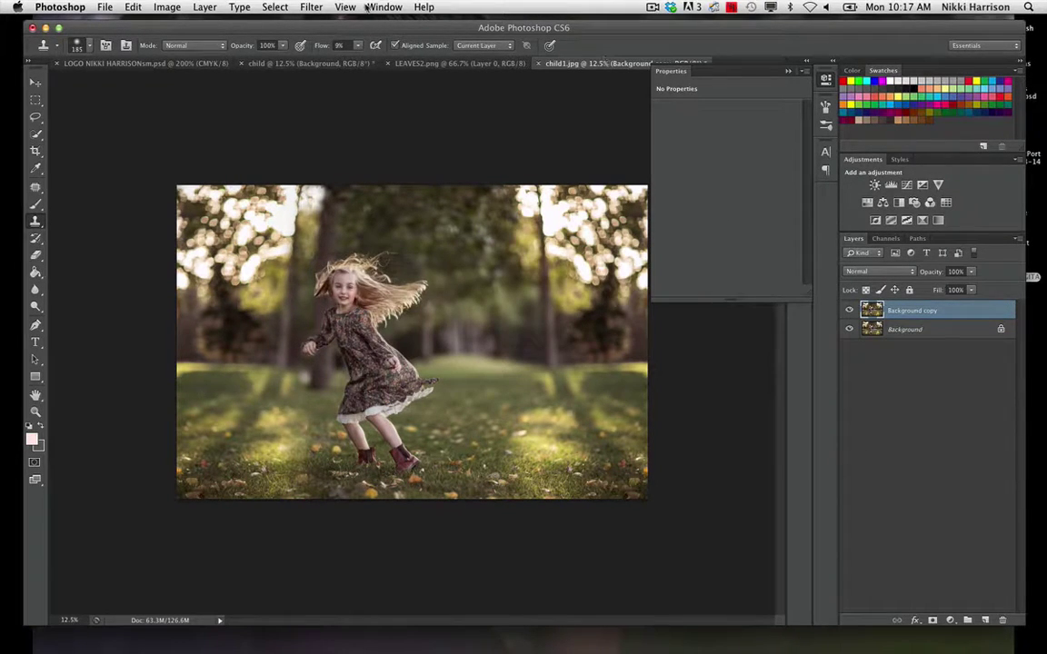
Apply a 67 px Field Blur to the Background copy layer.
click(311, 7)
mouse_move(338, 6)
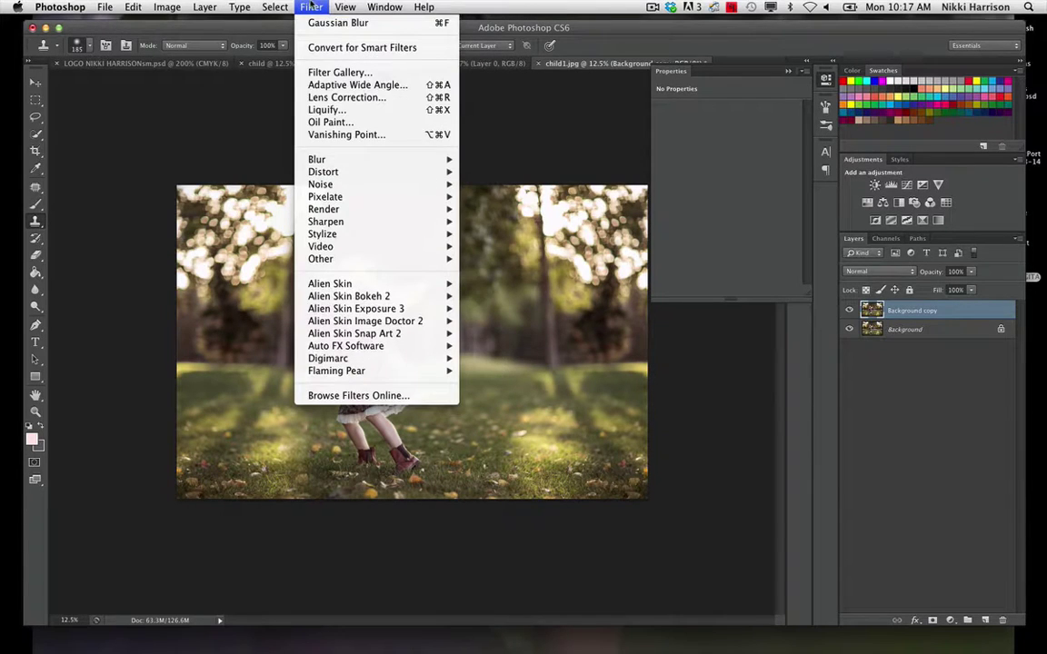
mouse_move(436, 159)
click(502, 160)
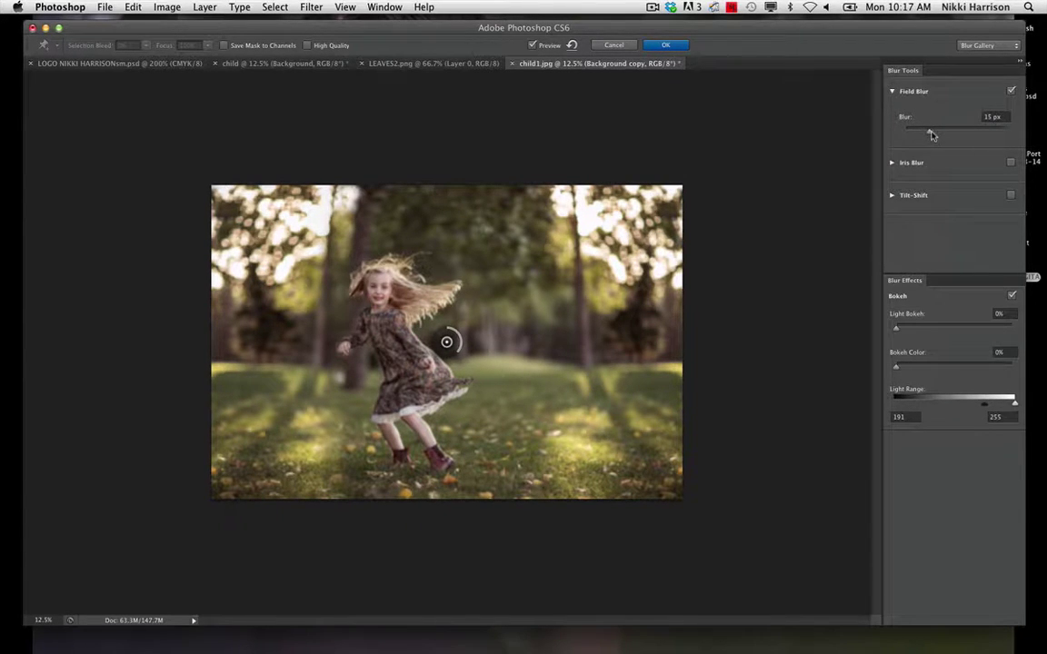
drag(930, 134, 951, 134)
click(951, 134)
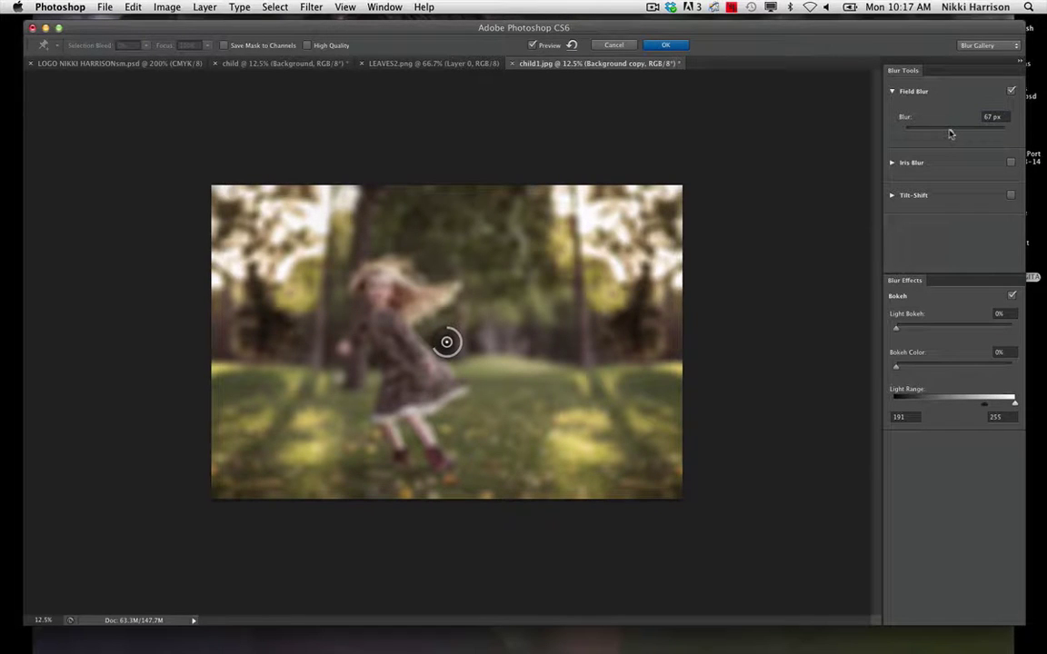
click(952, 135)
click(613, 44)
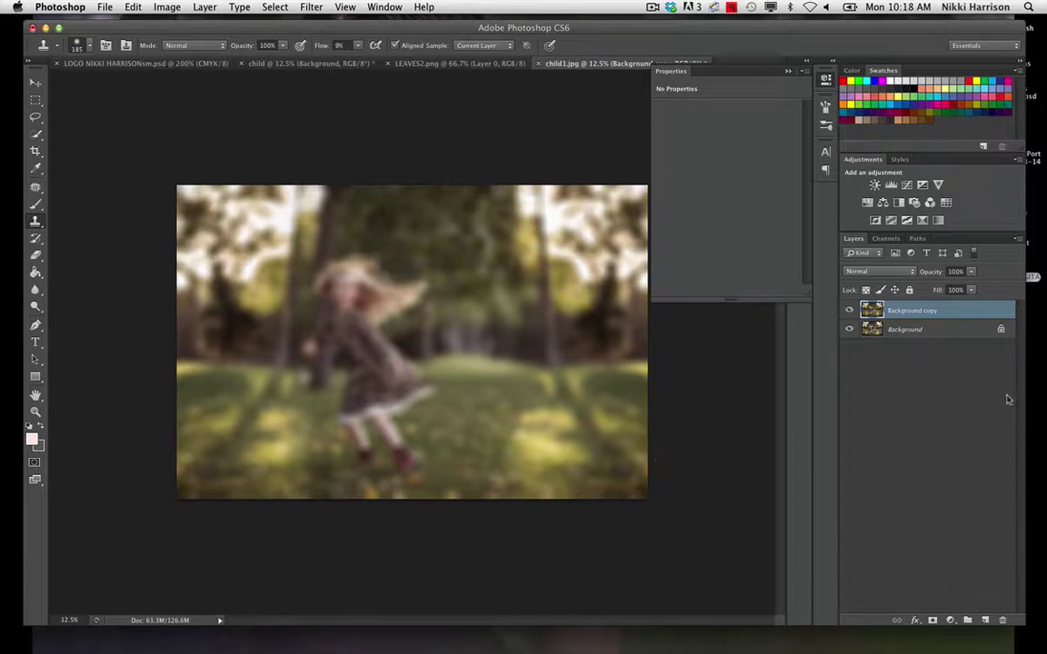
Add a black mask to Background copy and reveal the blur over the upper background and foreground grass with a white brush at 54% opacity.
alt+click(932, 619)
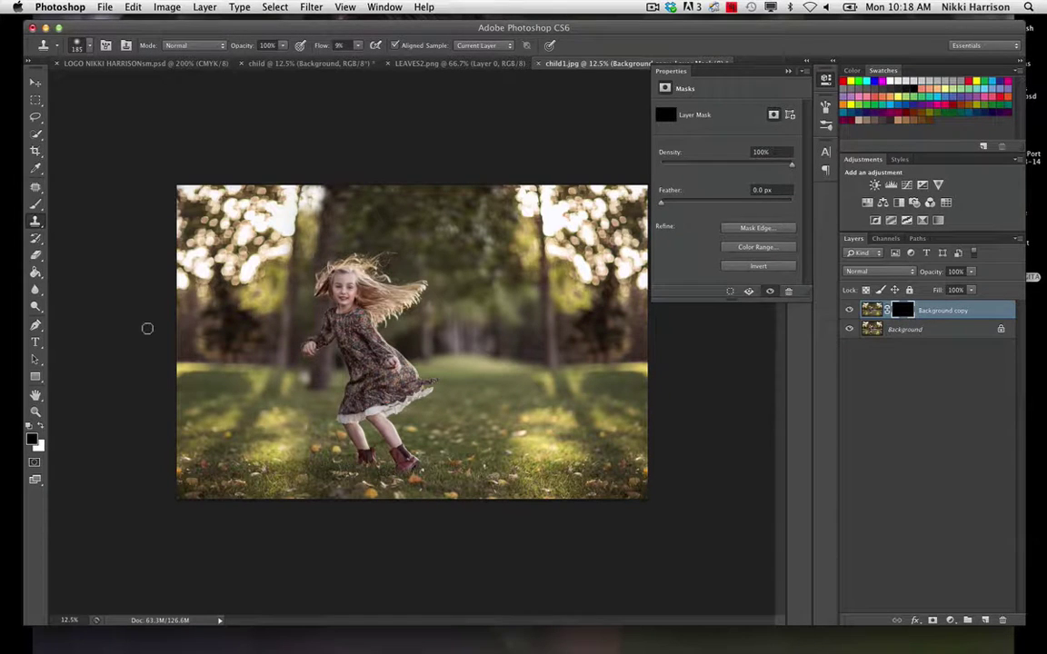
key(x)
click(35, 204)
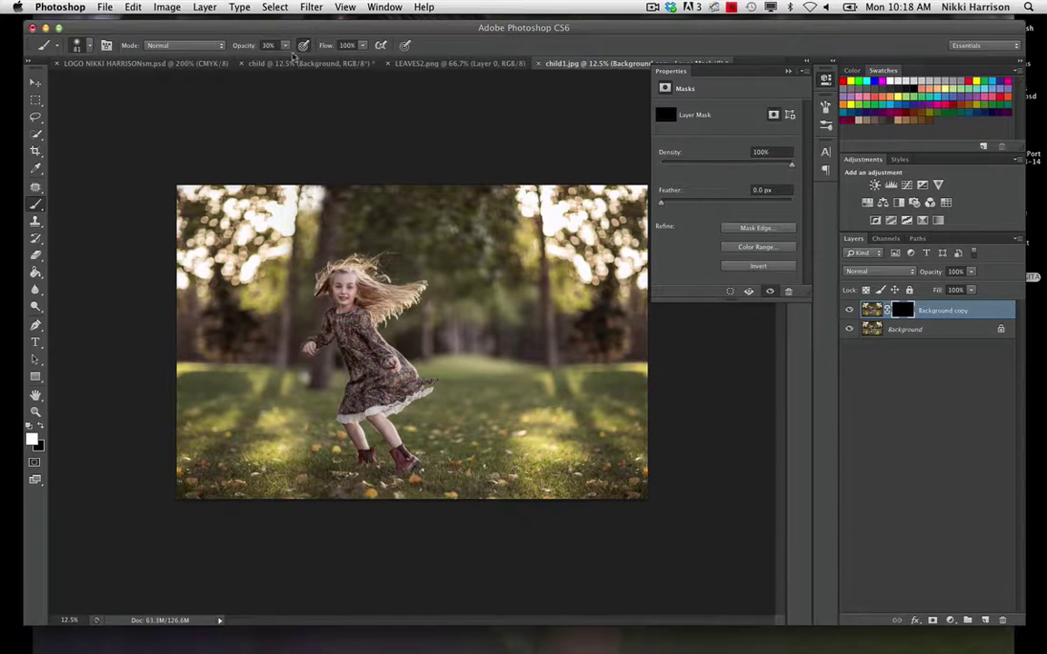
mouse_move(285, 45)
mouse_down()
mouse_move(273, 60)
mouse_move(302, 63)
mouse_up()
mouse_move(268, 226)
mouse_down()
mouse_move(298, 230)
mouse_move(201, 211)
mouse_move(259, 207)
mouse_move(238, 263)
mouse_move(264, 265)
mouse_move(312, 187)
mouse_move(184, 207)
mouse_move(220, 228)
mouse_move(295, 220)
mouse_move(237, 244)
mouse_move(291, 173)
mouse_move(224, 238)
mouse_move(273, 279)
mouse_move(257, 264)
mouse_move(200, 284)
mouse_move(271, 215)
mouse_move(334, 208)
mouse_up()
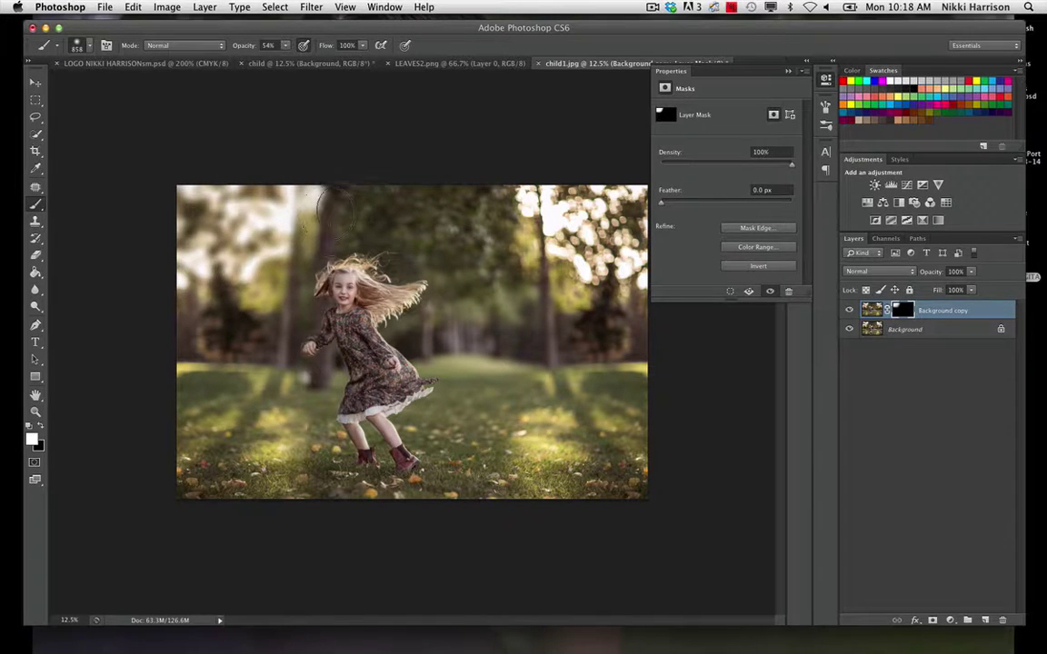
mouse_move(376, 156)
mouse_down()
mouse_move(492, 207)
mouse_move(571, 207)
mouse_move(627, 250)
mouse_move(565, 238)
mouse_move(542, 199)
mouse_move(582, 216)
mouse_move(610, 259)
mouse_move(568, 238)
mouse_move(575, 293)
mouse_move(525, 280)
mouse_up()
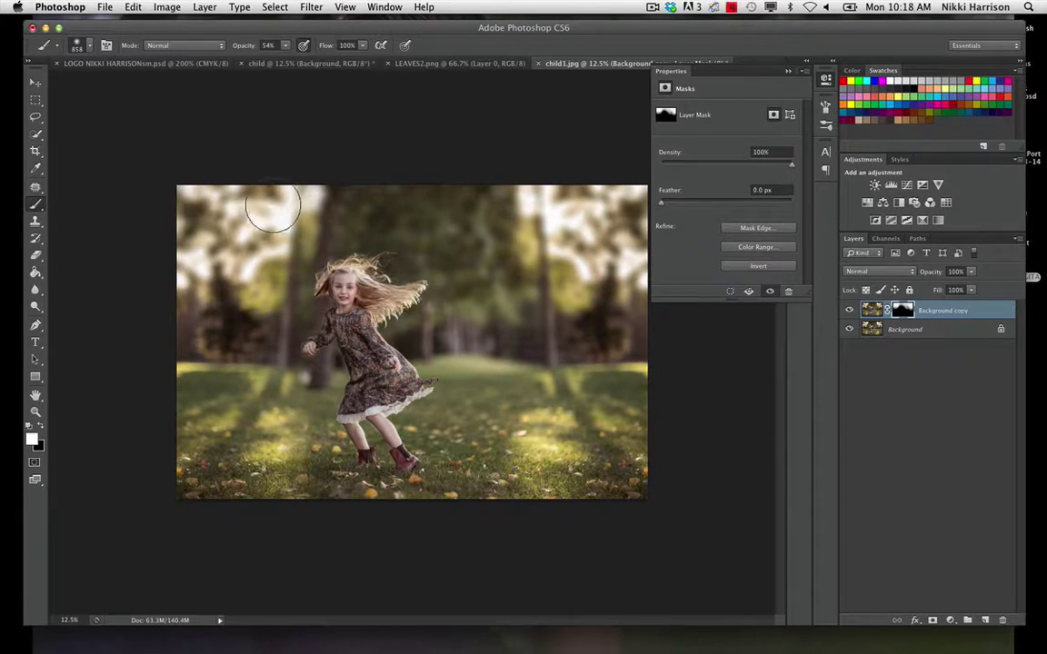
drag(245, 491, 231, 492)
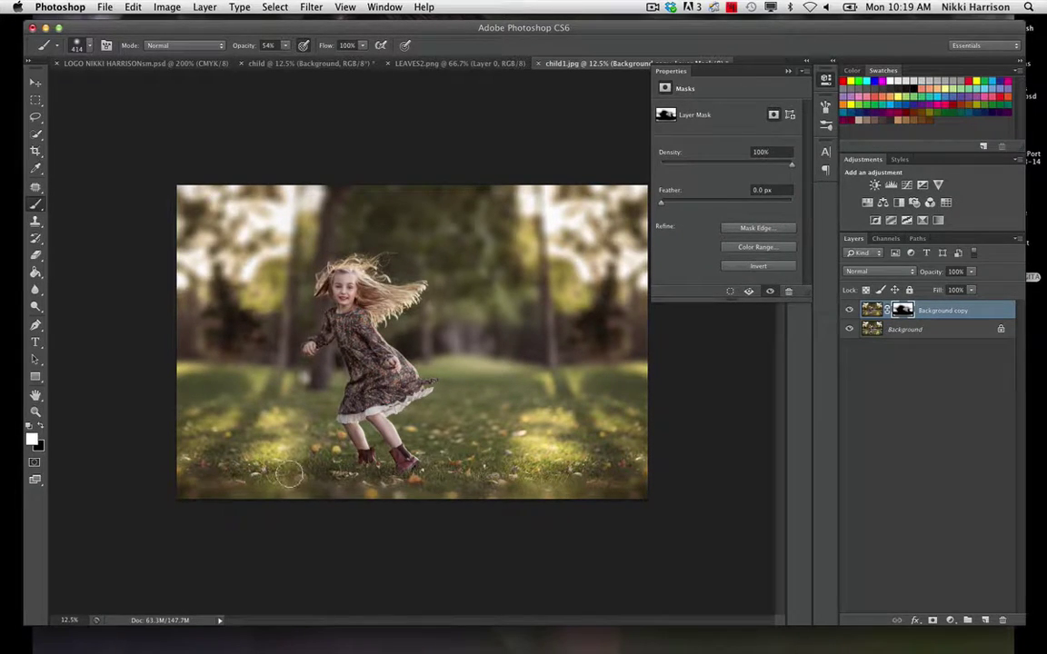
Feather the Background copy mask by 6.5 px and touch up the foreground grass near the girl's feet with a black brush at 29% opacity.
drag(661, 203, 685, 206)
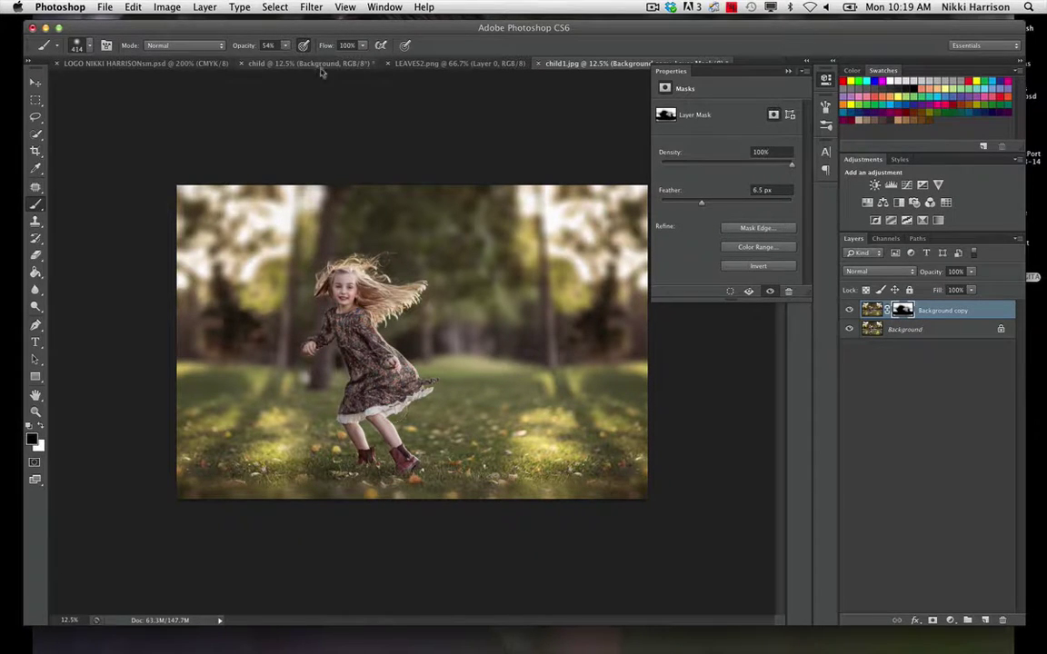
click(285, 46)
drag(287, 58, 269, 57)
drag(316, 459, 306, 460)
Flatten the image and run the Hansel & Gretel action from the Chasing Light Hansel & Gretel set.
click(204, 6)
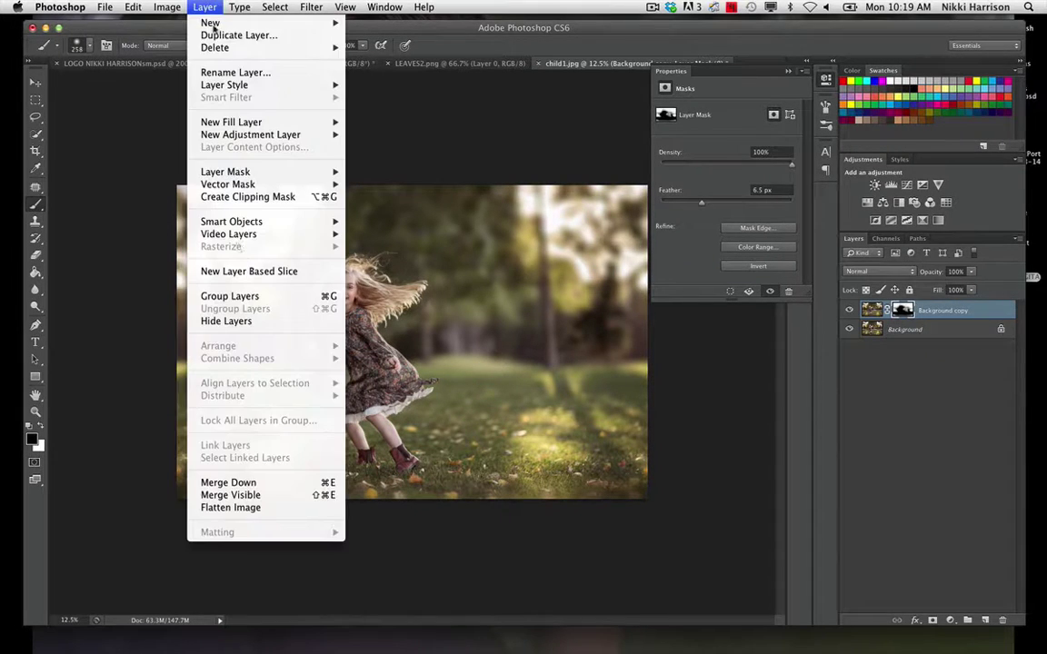
click(268, 506)
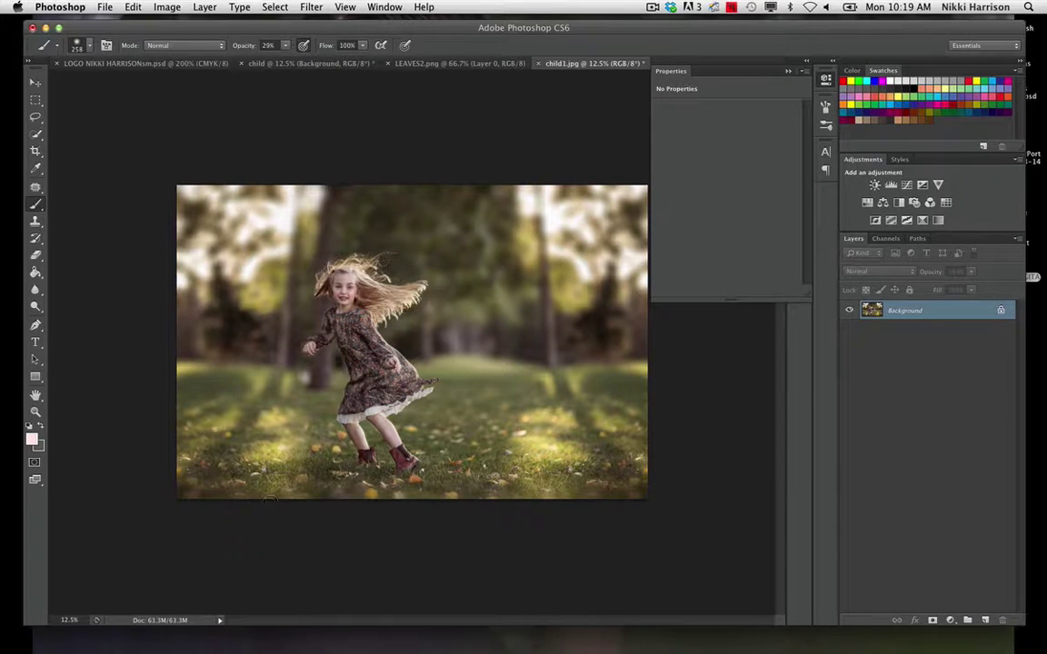
click(789, 71)
click(800, 98)
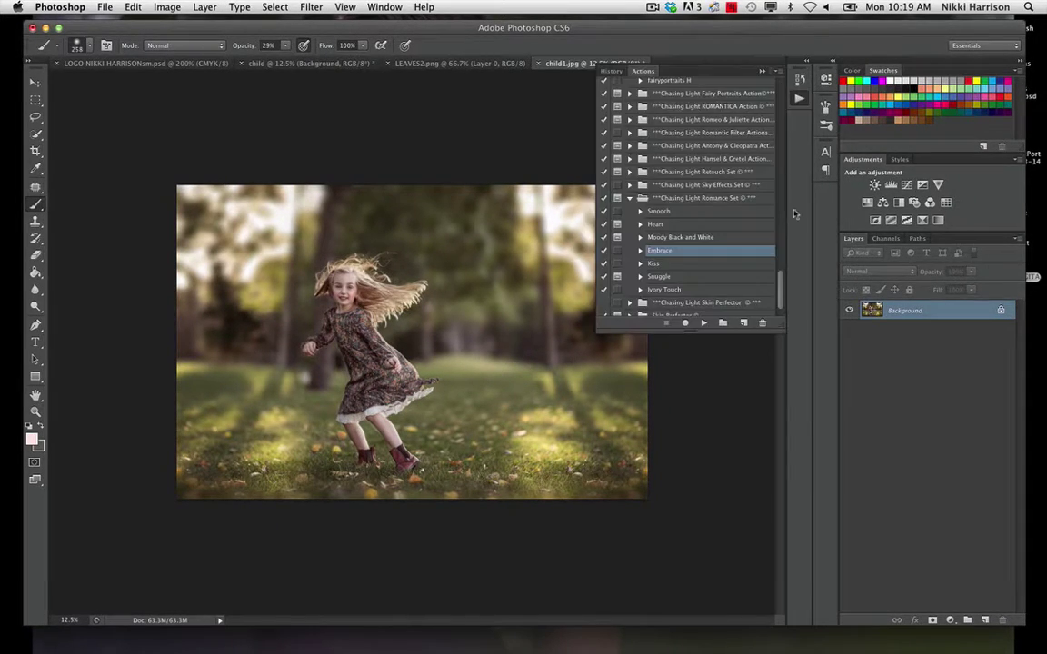
drag(783, 298, 787, 294)
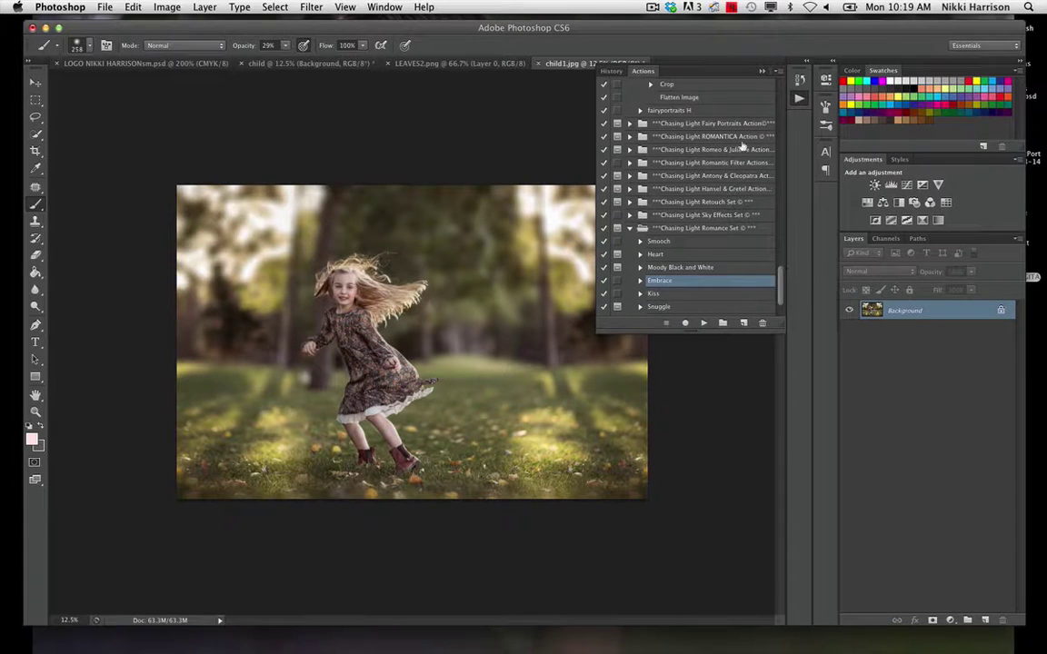
click(629, 189)
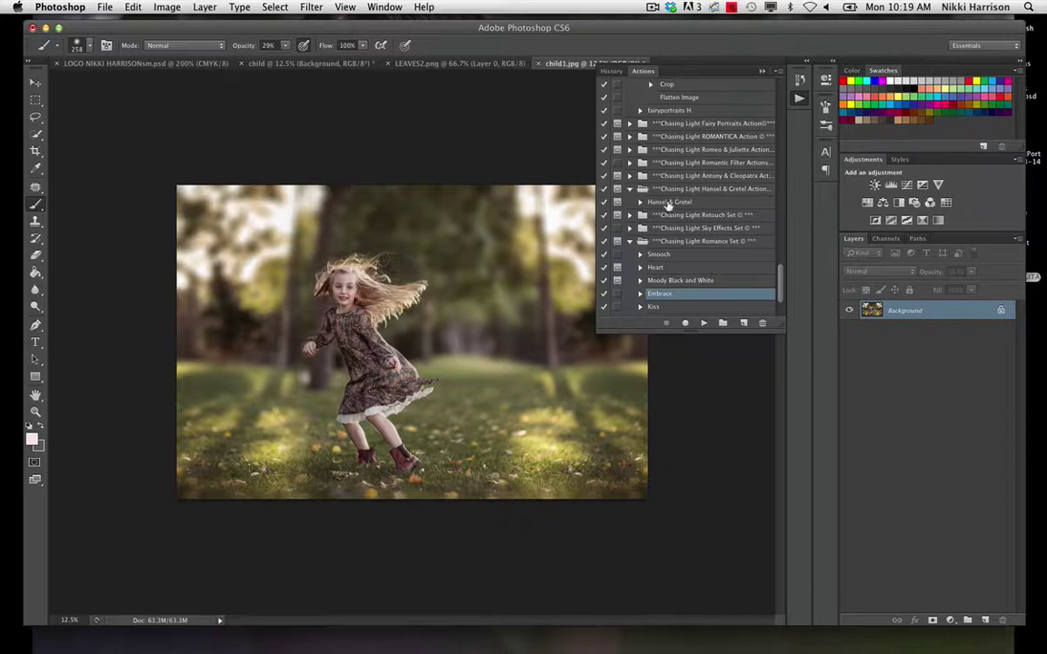
click(670, 202)
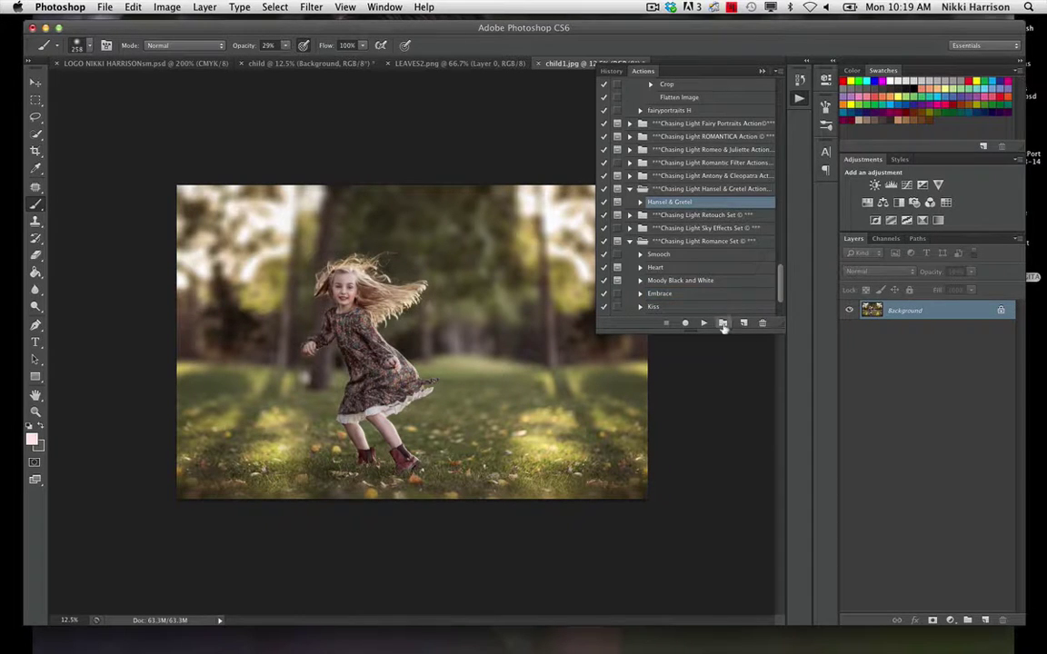
click(703, 323)
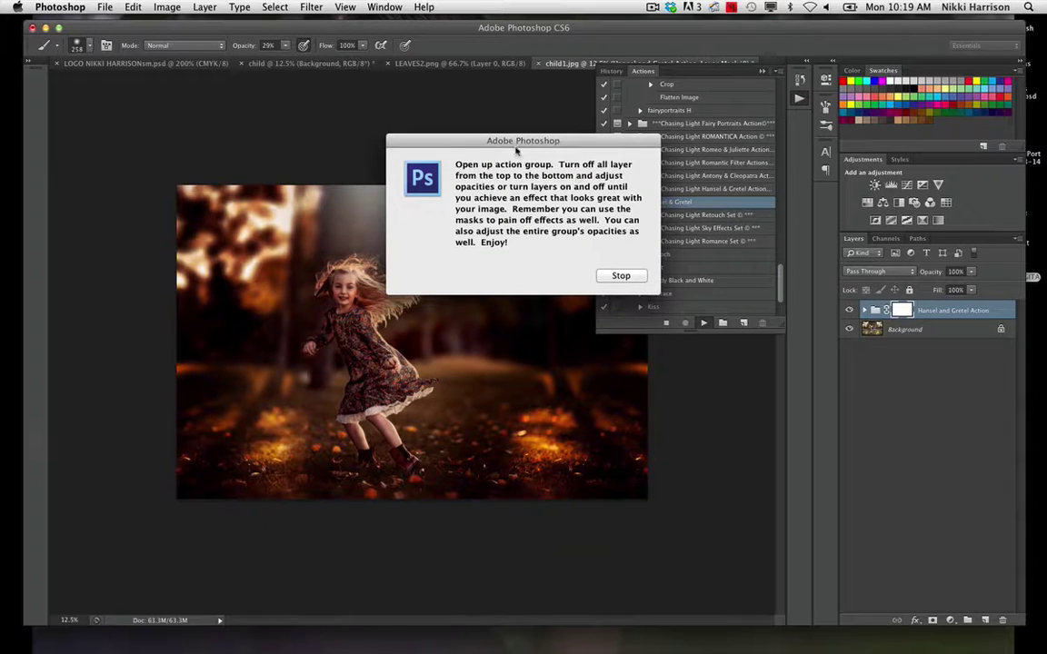
click(621, 276)
Expand the Hansel and Gretel Action group and hide every layer in it except vignette.
click(866, 311)
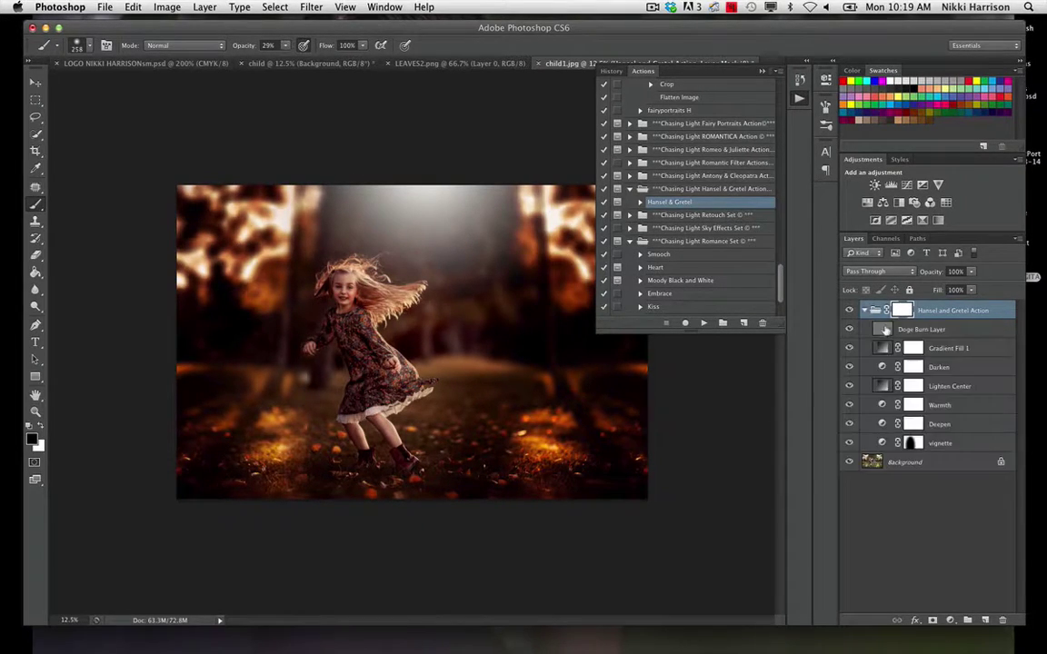
click(850, 348)
drag(855, 364, 854, 441)
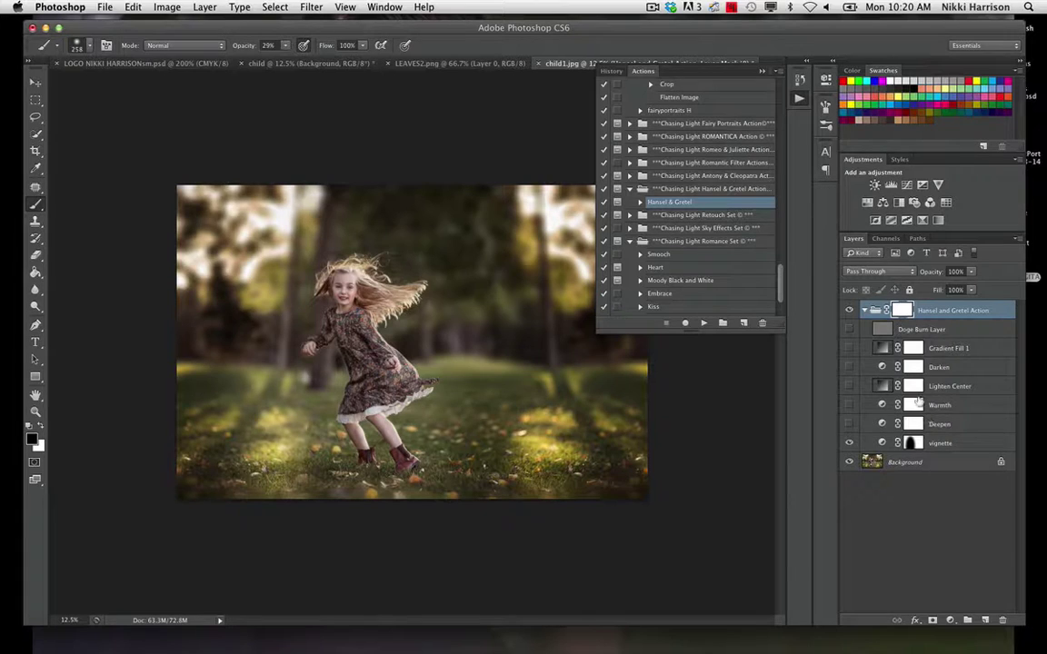
click(760, 71)
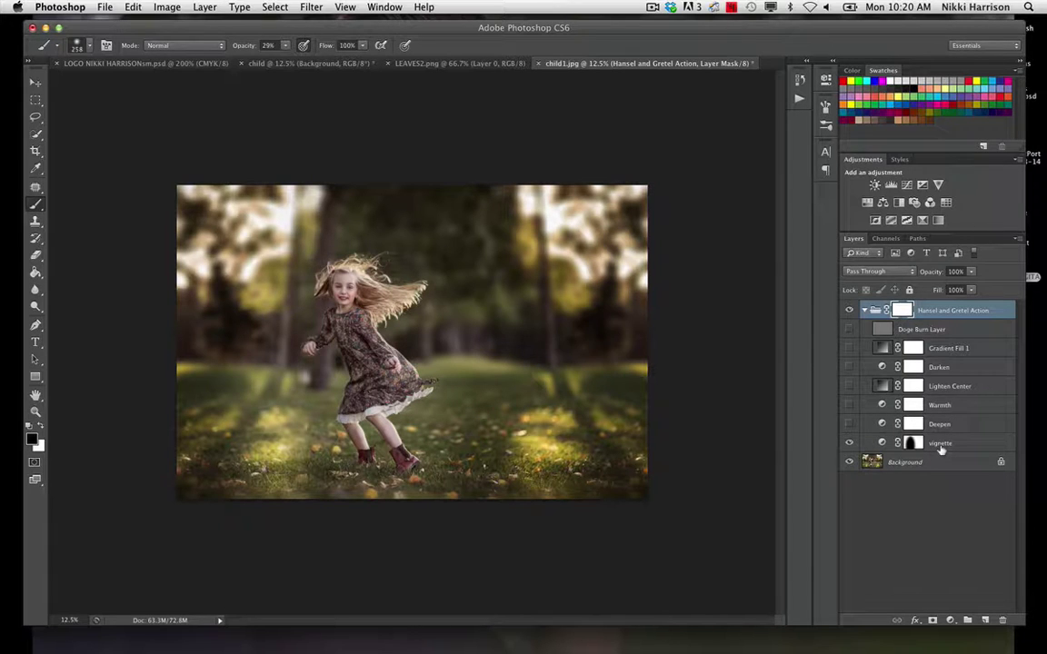
Preview the Deepen layer and leave it hidden, then show the Warmth layer and lower its opacity.
click(851, 428)
click(851, 427)
click(851, 406)
click(970, 408)
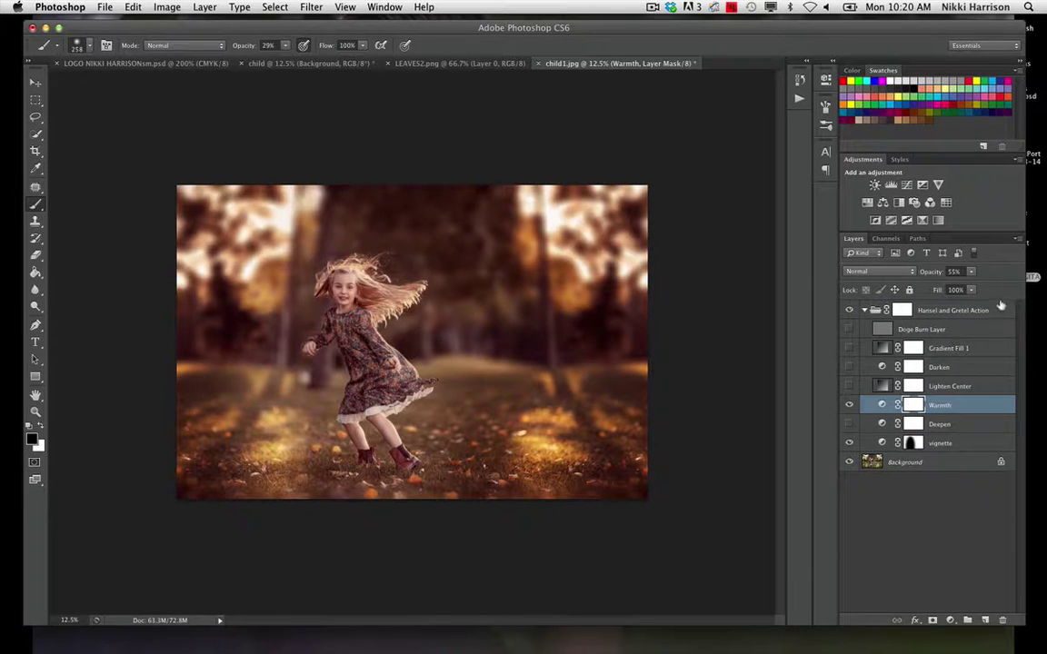
click(961, 270)
Show the Lighten Center layer and set its opacity to 31%.
click(850, 387)
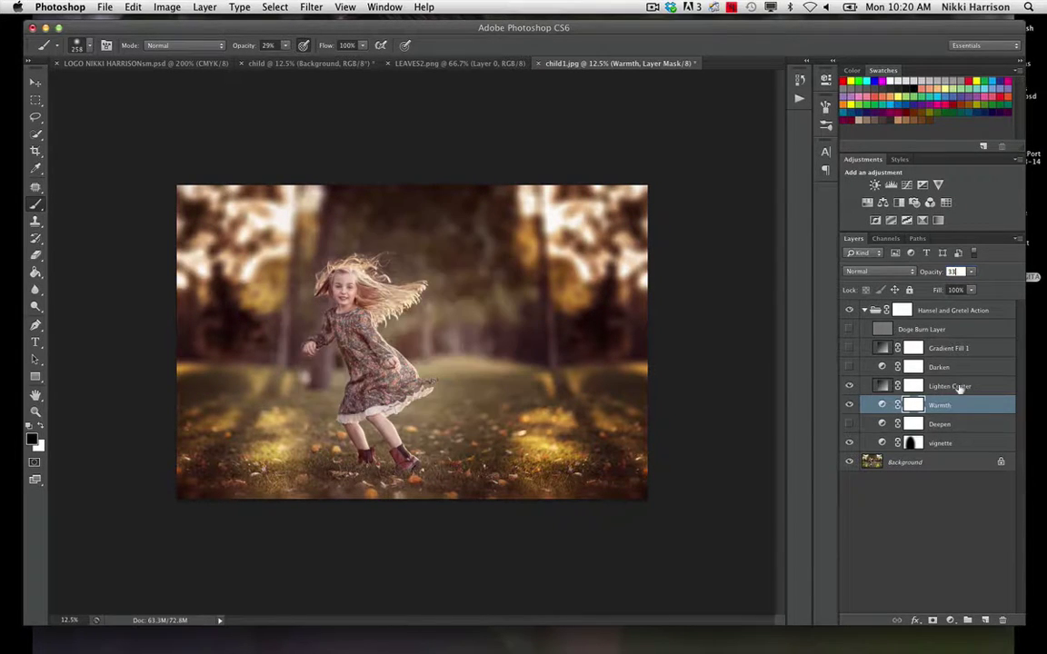
click(881, 386)
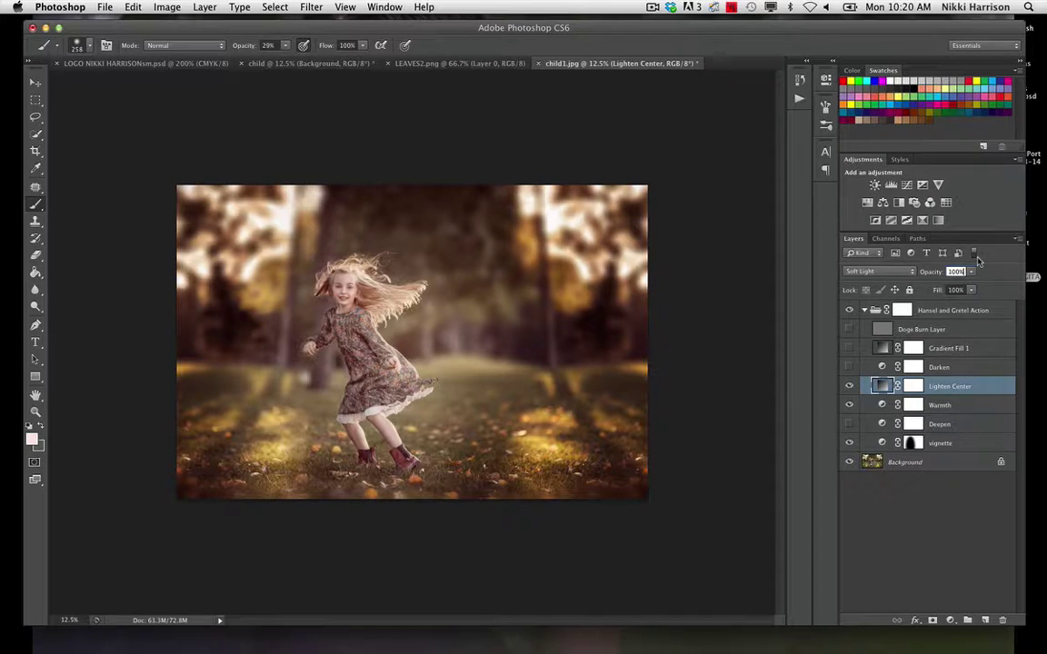
key(BackSpace)
key(BackSpace)
key(BackSpace)
text(31)
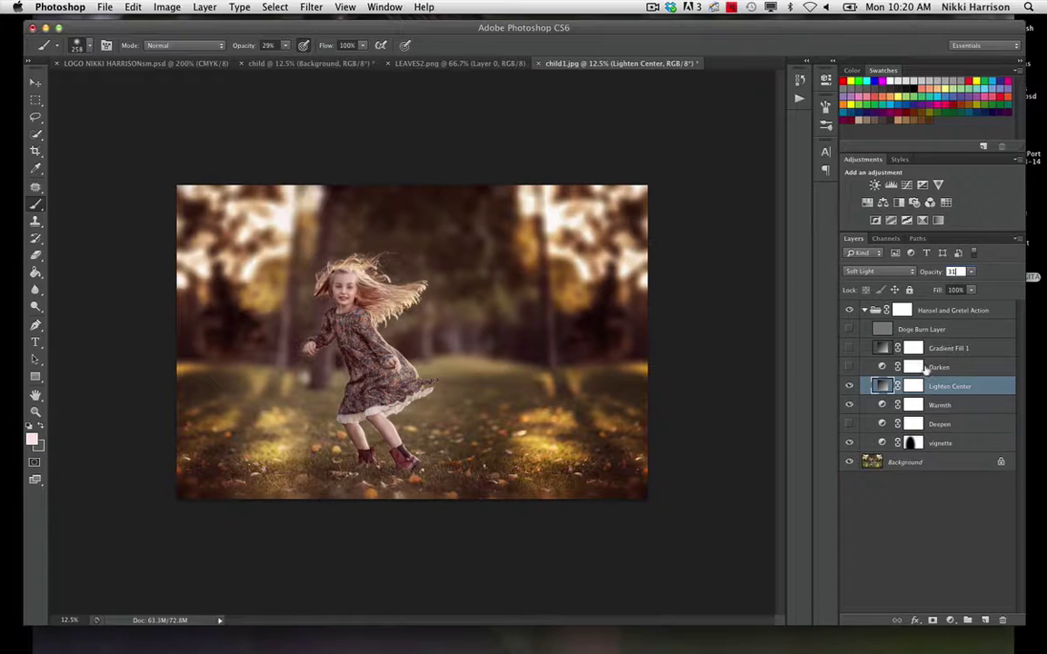
Show the Gradient Fill 1 layer and set its opacity to 56%.
click(850, 348)
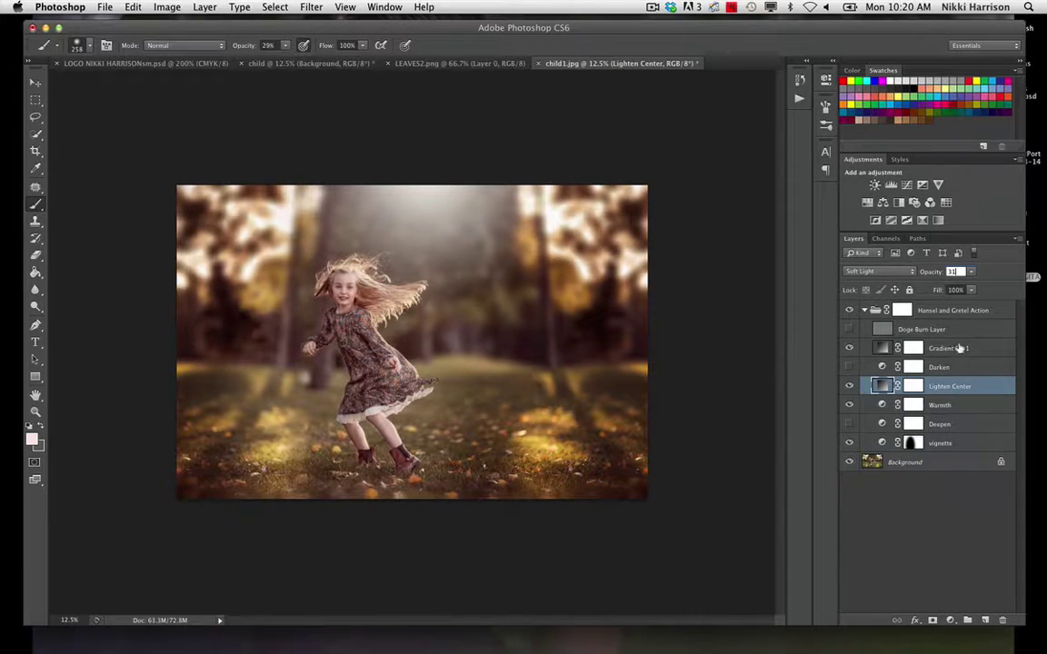
click(945, 348)
key(BackSpace)
key(BackSpace)
key(BackSpace)
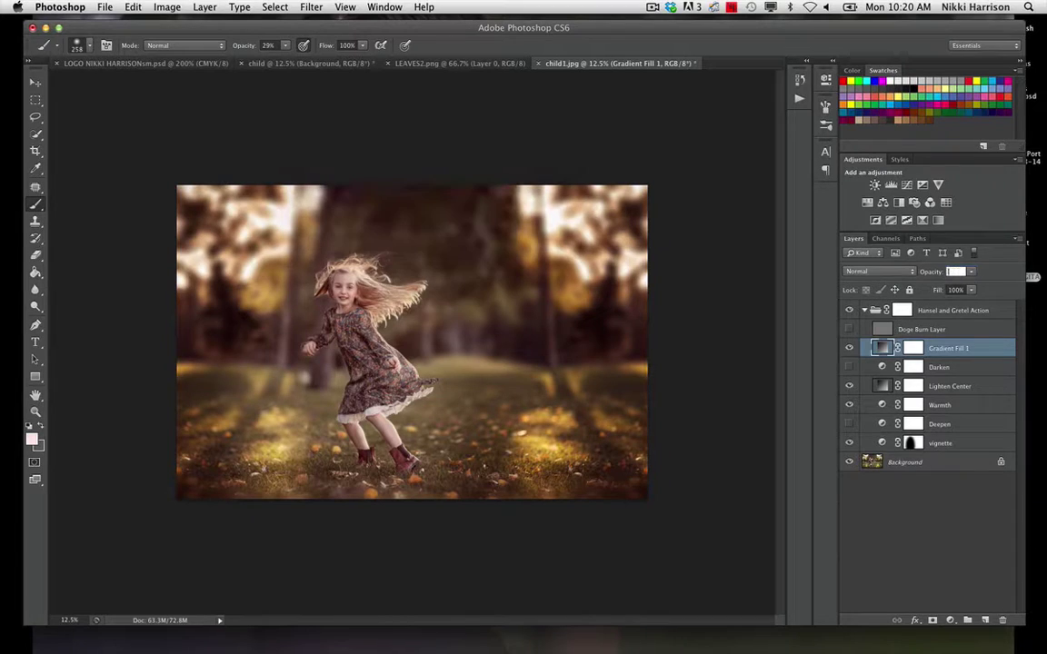
text(50)
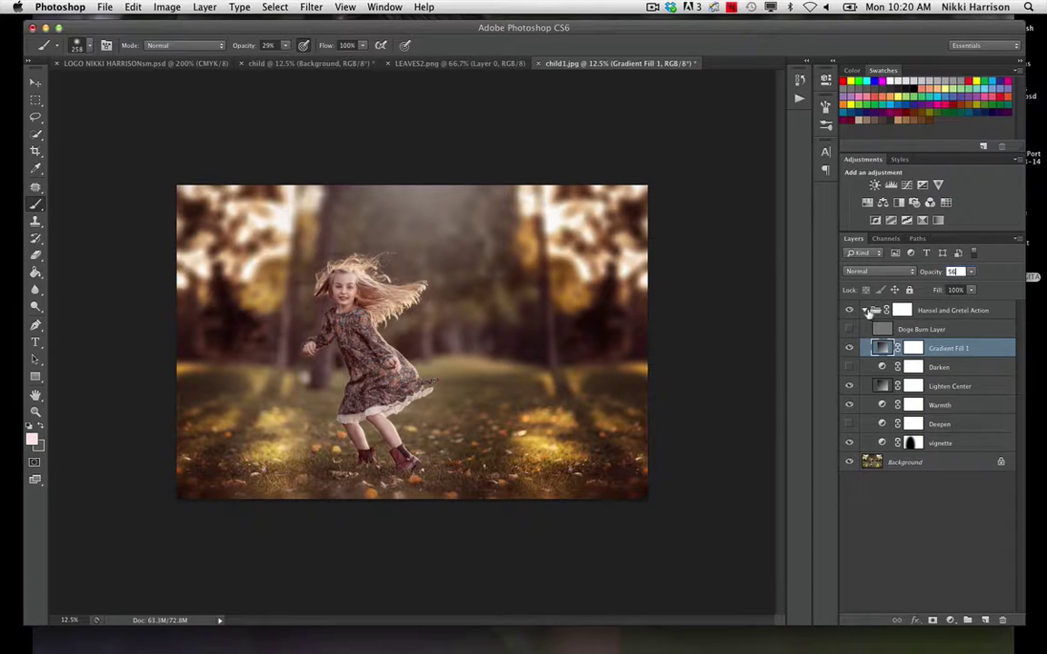
Collapse the Hansel and Gretel Action group, set its opacity to 80%, and compare the photo with and without it.
click(869, 312)
click(865, 311)
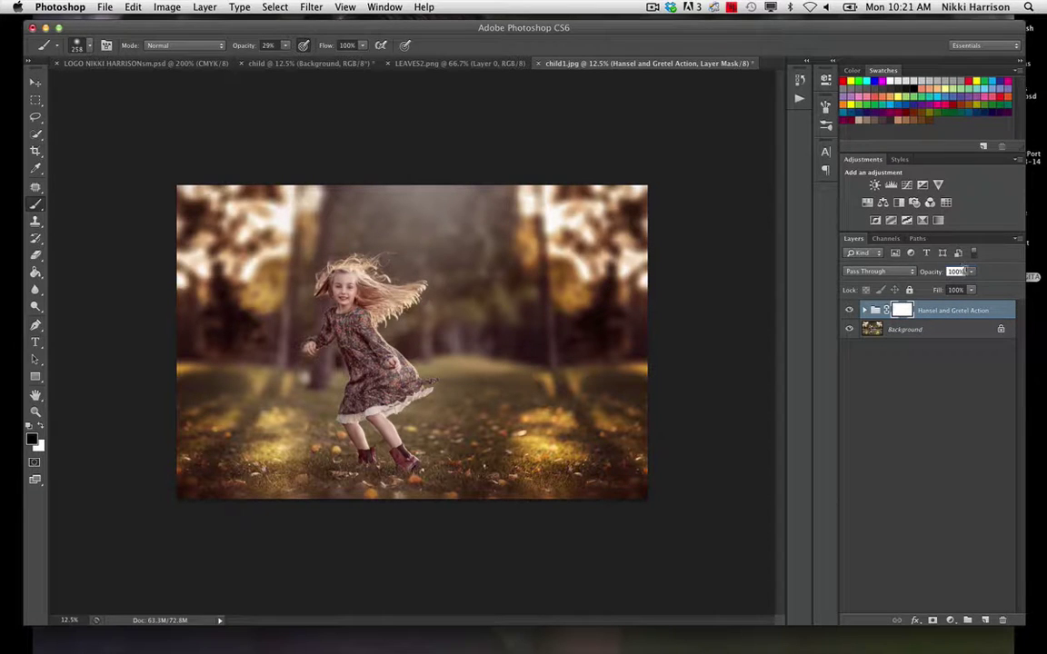
click(965, 271)
text(80)
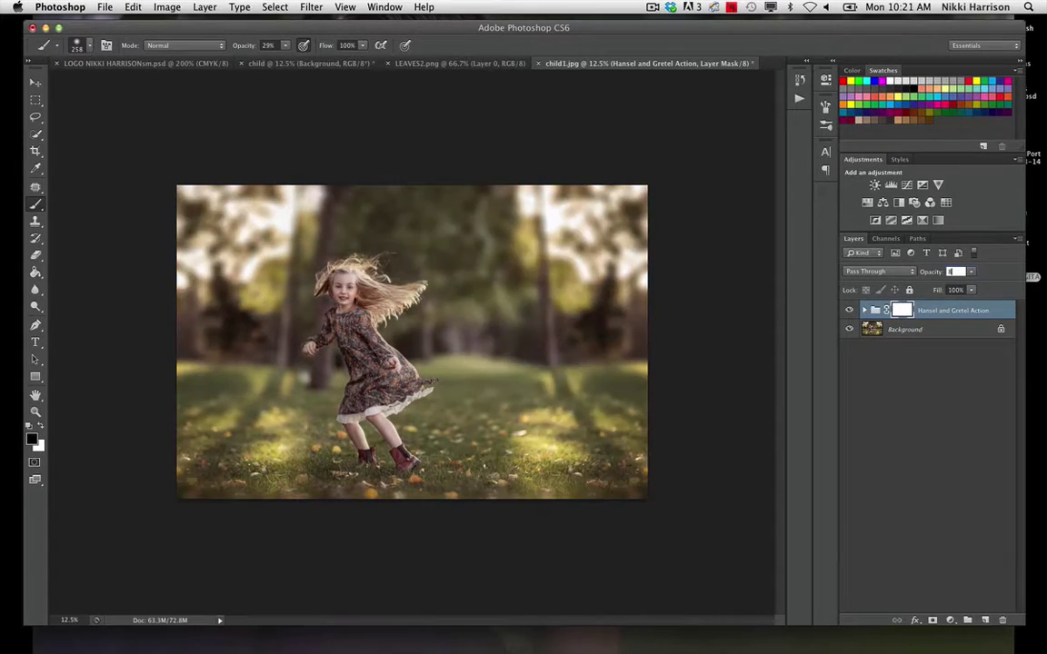
click(850, 311)
click(850, 311)
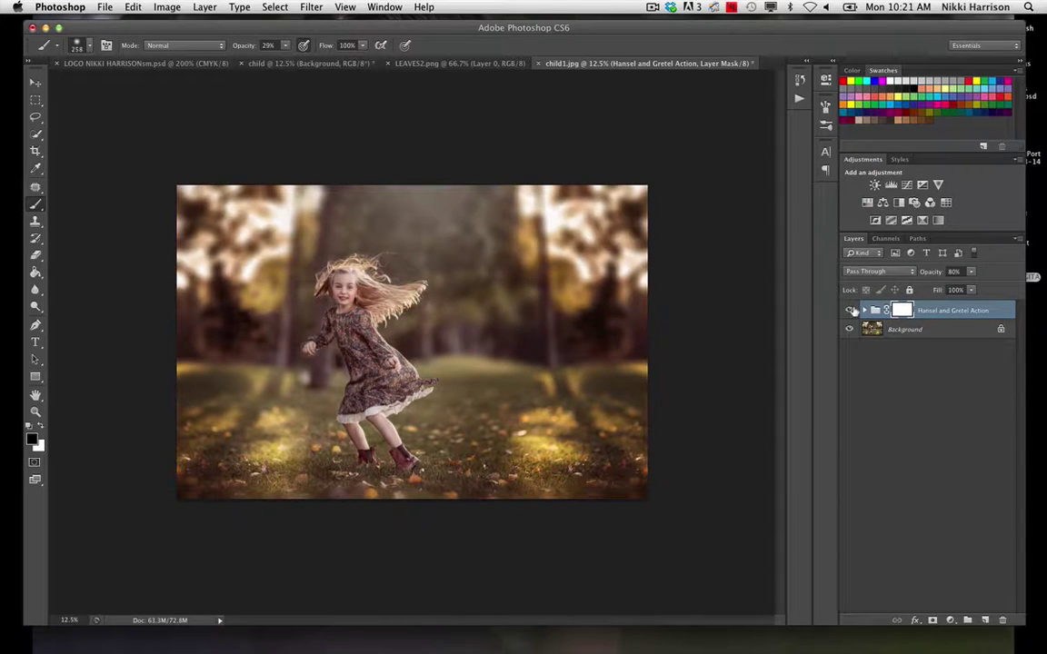
click(850, 311)
click(851, 311)
Flatten the image, discarding the hidden layers.
click(205, 7)
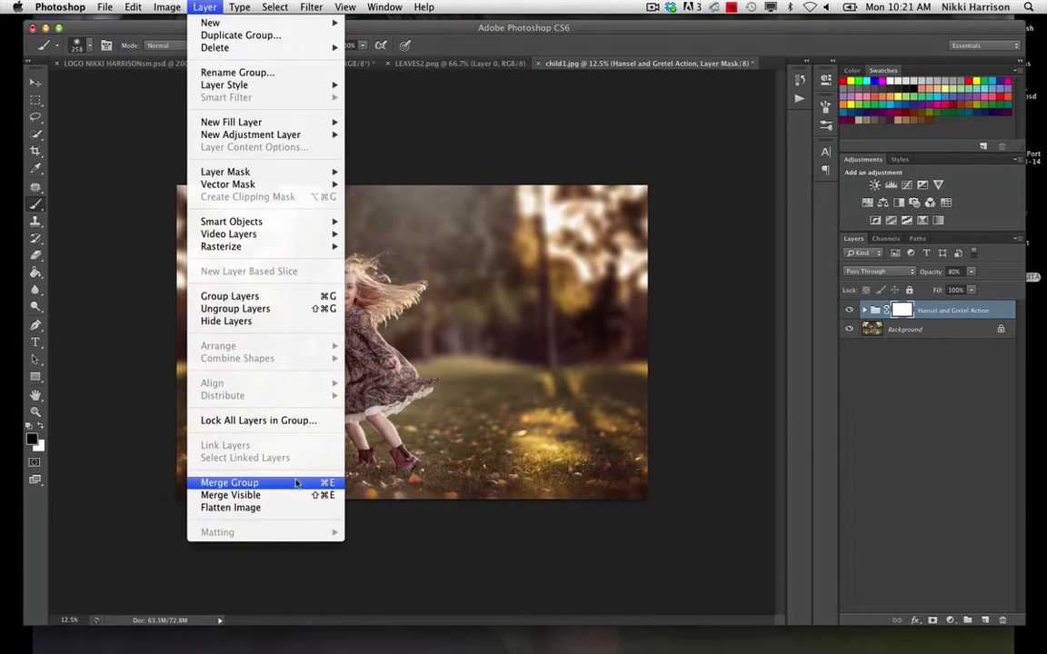
click(291, 508)
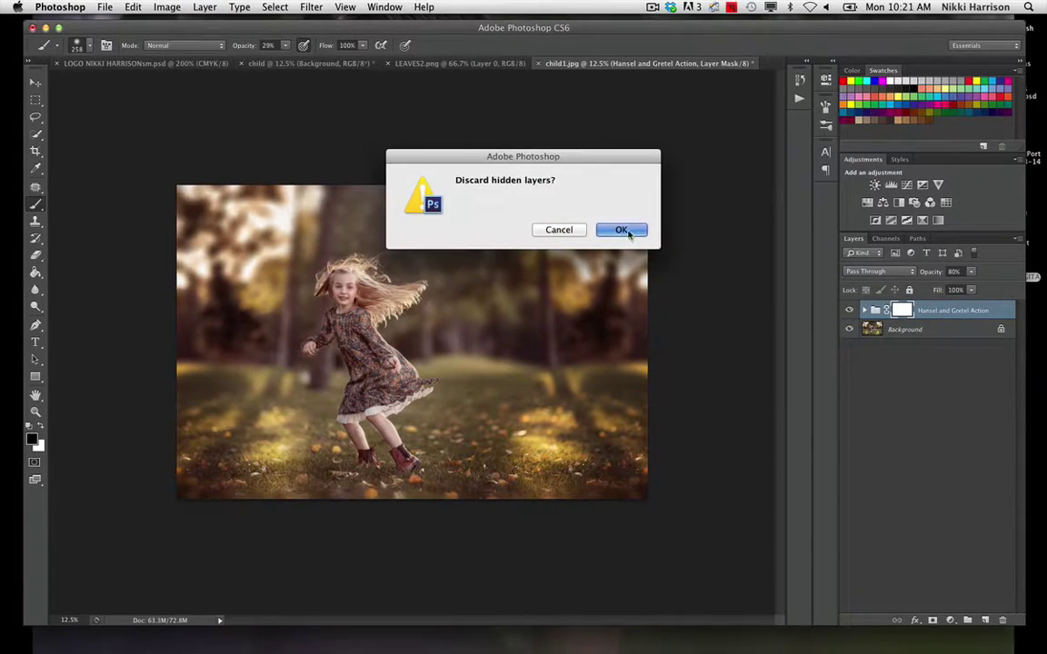
click(625, 229)
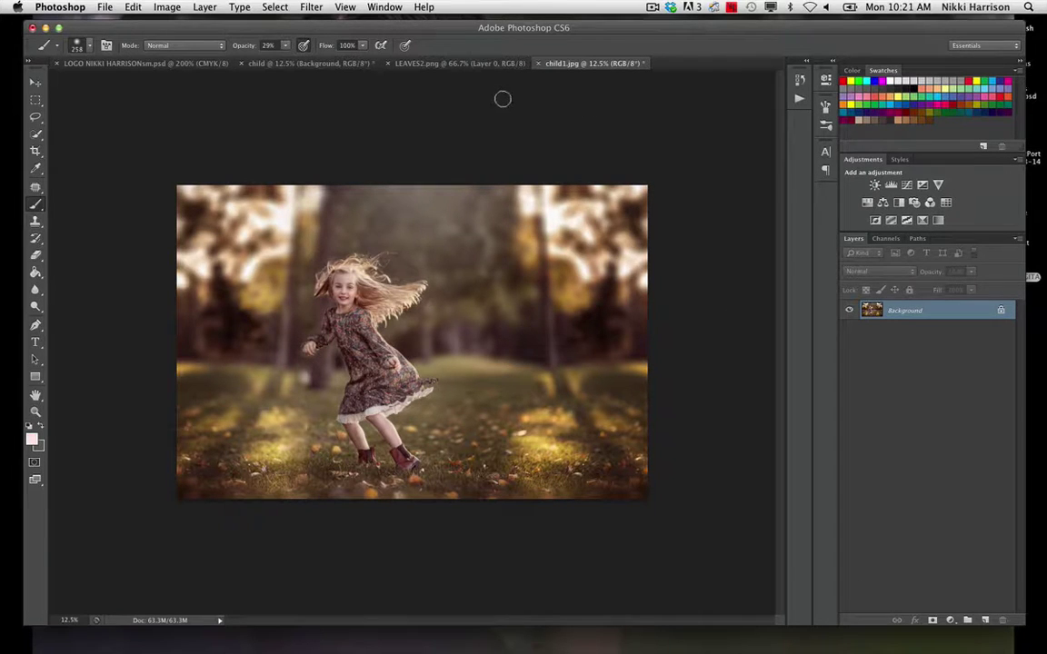
Float the LEAVES2.png document in its own window and copy its leaves into child1.jpg beside the girl.
click(36, 82)
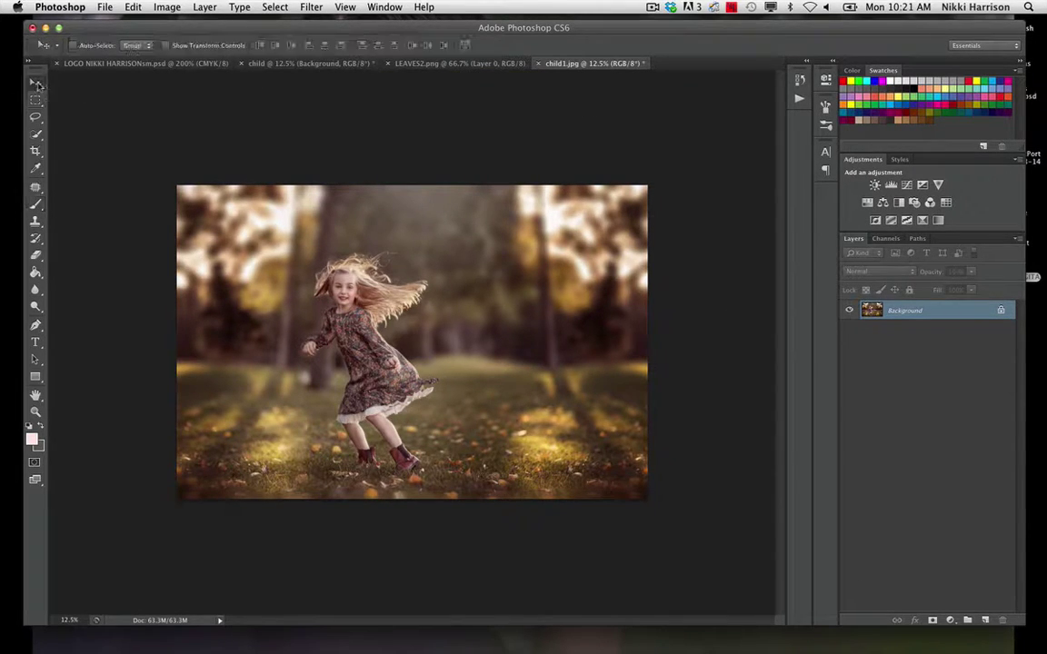
click(468, 64)
drag(473, 67, 456, 167)
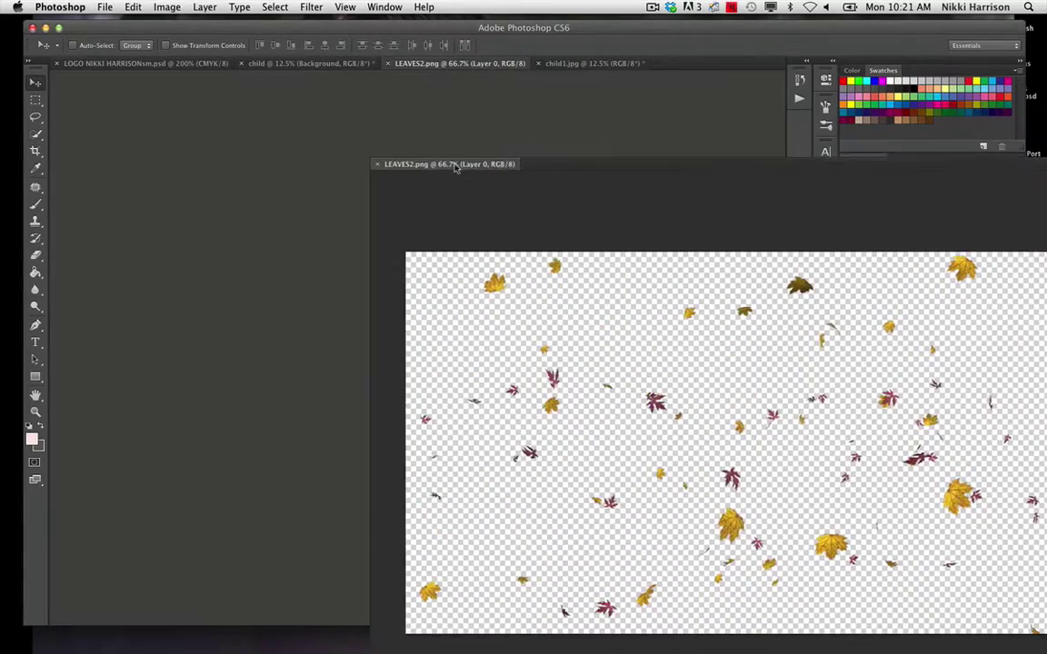
drag(444, 371, 435, 415)
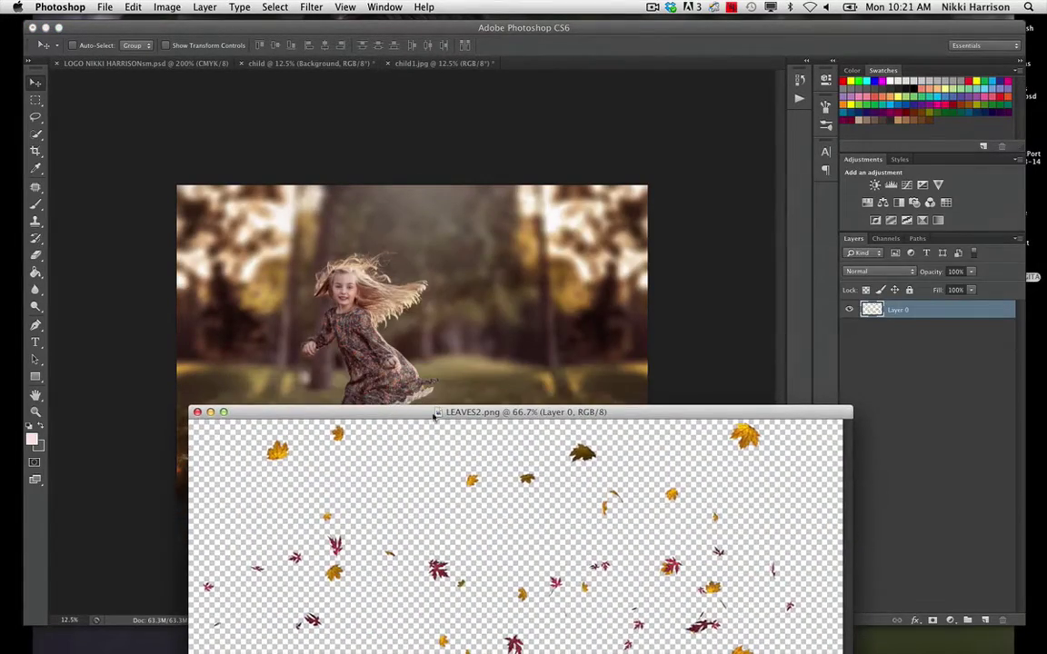
drag(515, 413, 487, 323)
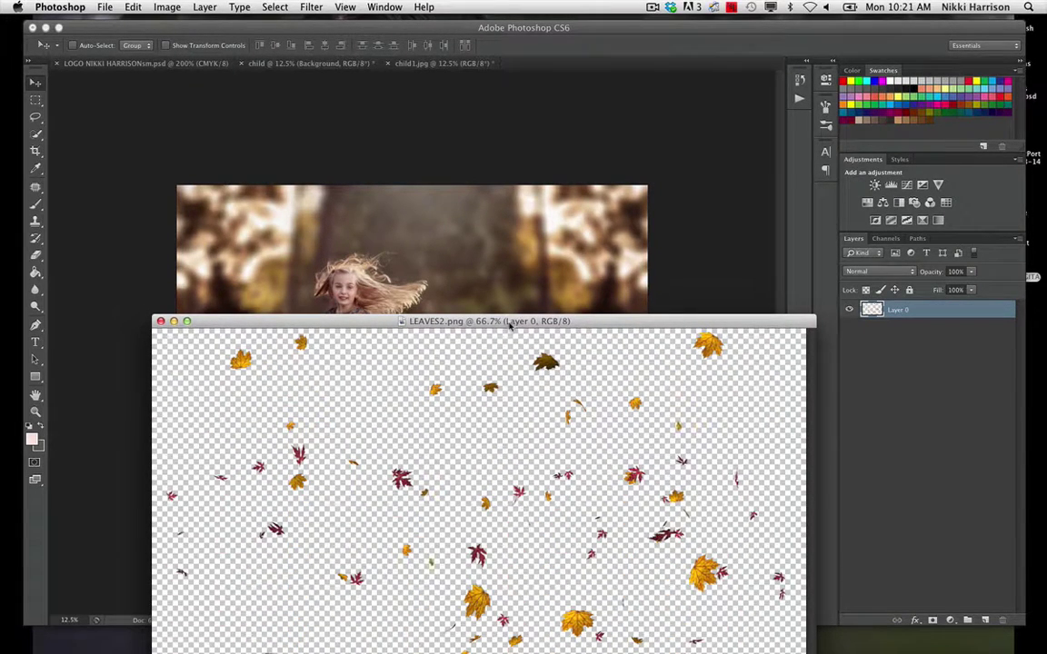
drag(512, 325, 459, 479)
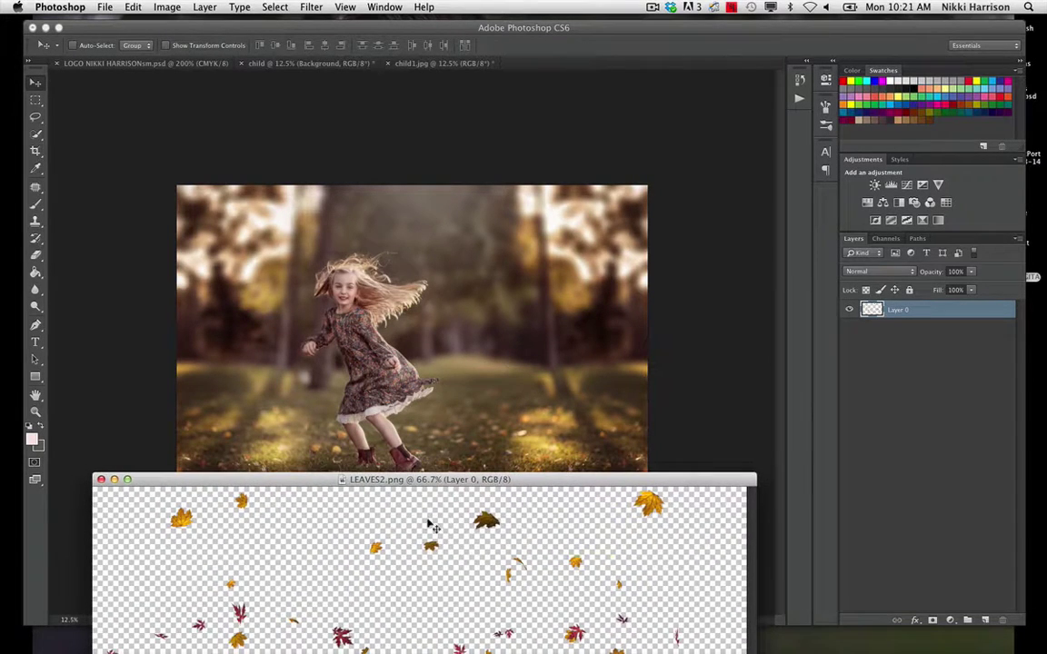
drag(444, 553, 511, 310)
click(665, 364)
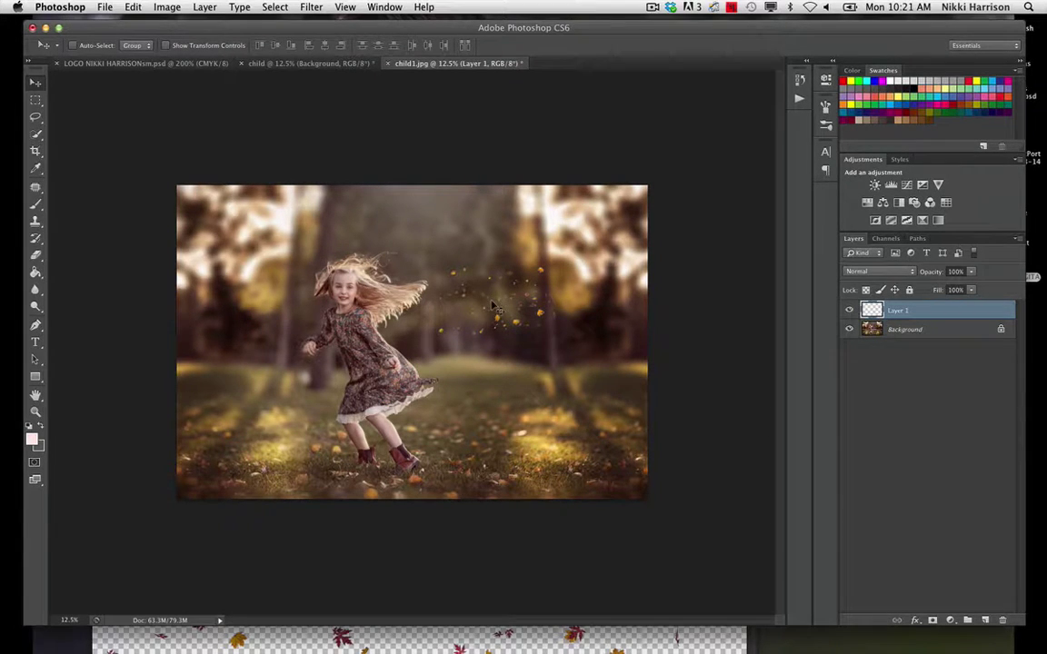
Scale the leaves layer up to about 350% and position it so the leaves scatter across the girl and background.
key(super+t)
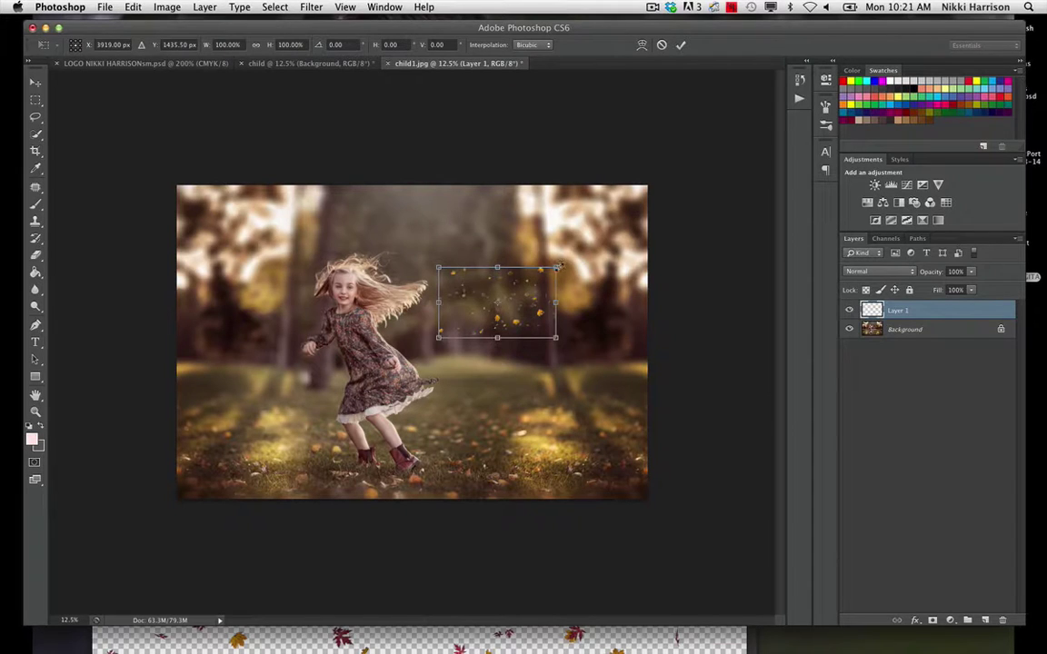
drag(558, 267, 643, 215)
drag(437, 339, 229, 466)
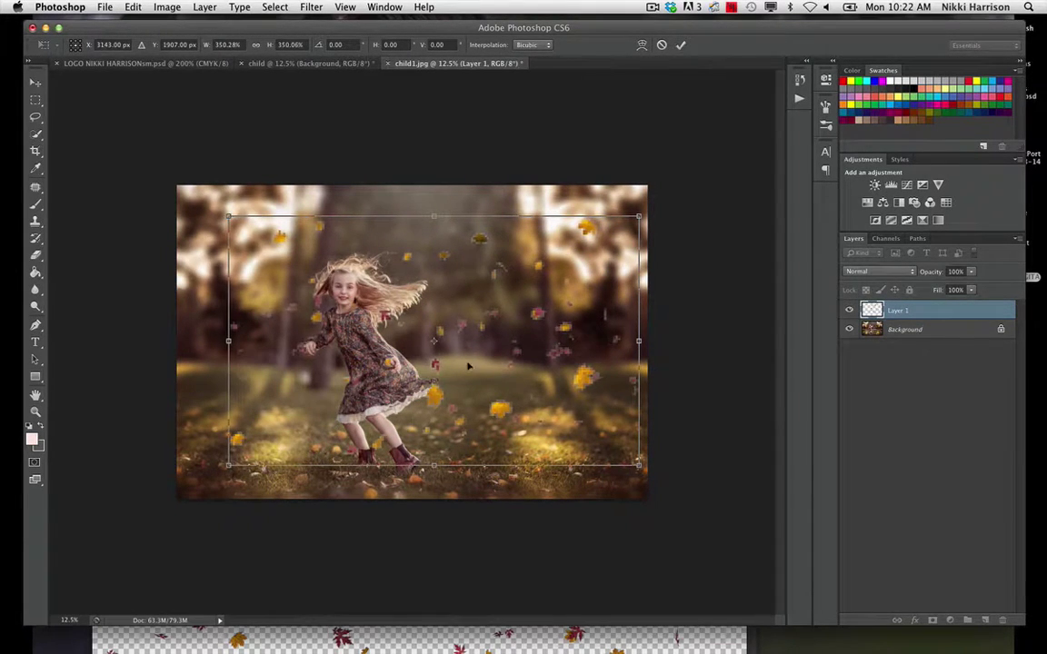
mouse_move(468, 366)
mouse_down()
mouse_move(459, 346)
mouse_move(474, 374)
mouse_up()
drag(217, 212, 211, 211)
key(Return)
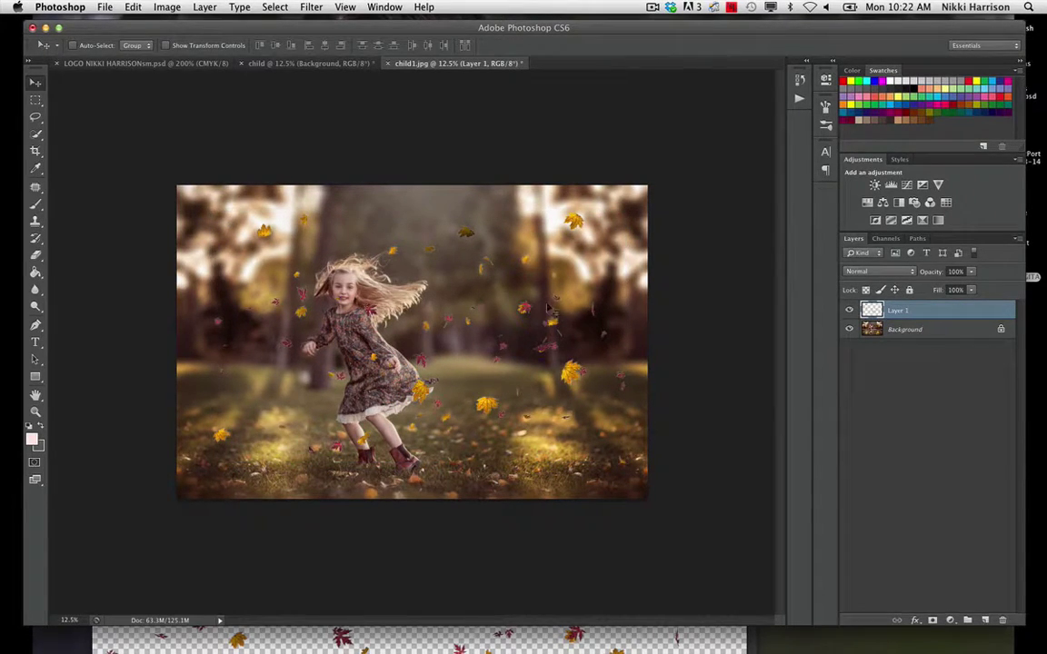
Duplicate the leaves layer, Layer 1, keeping the default name.
right_click(929, 312)
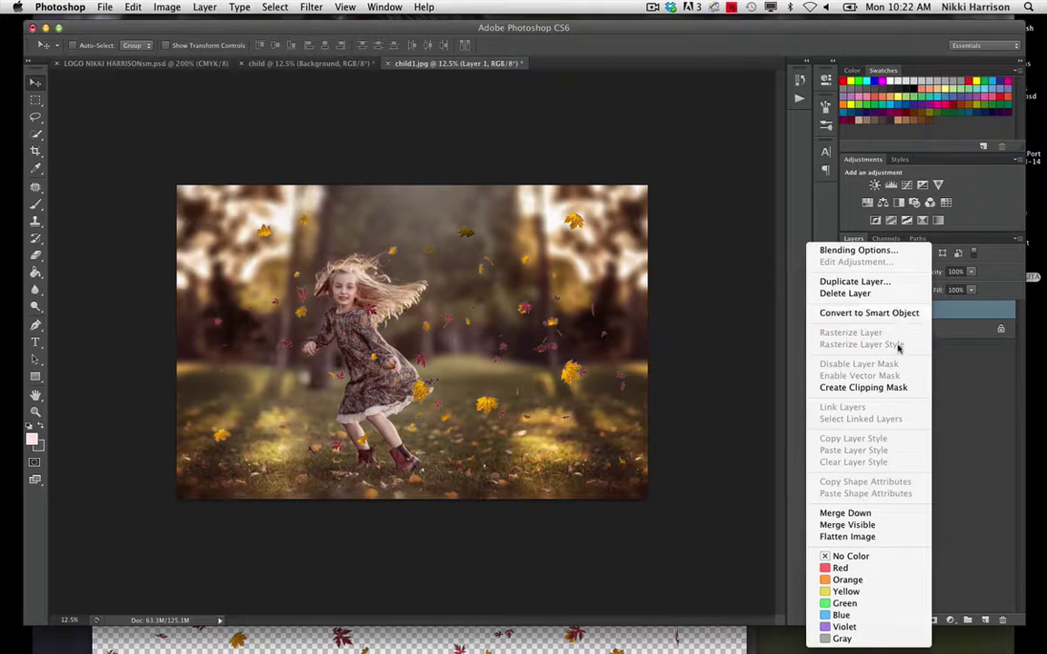
click(895, 273)
click(656, 276)
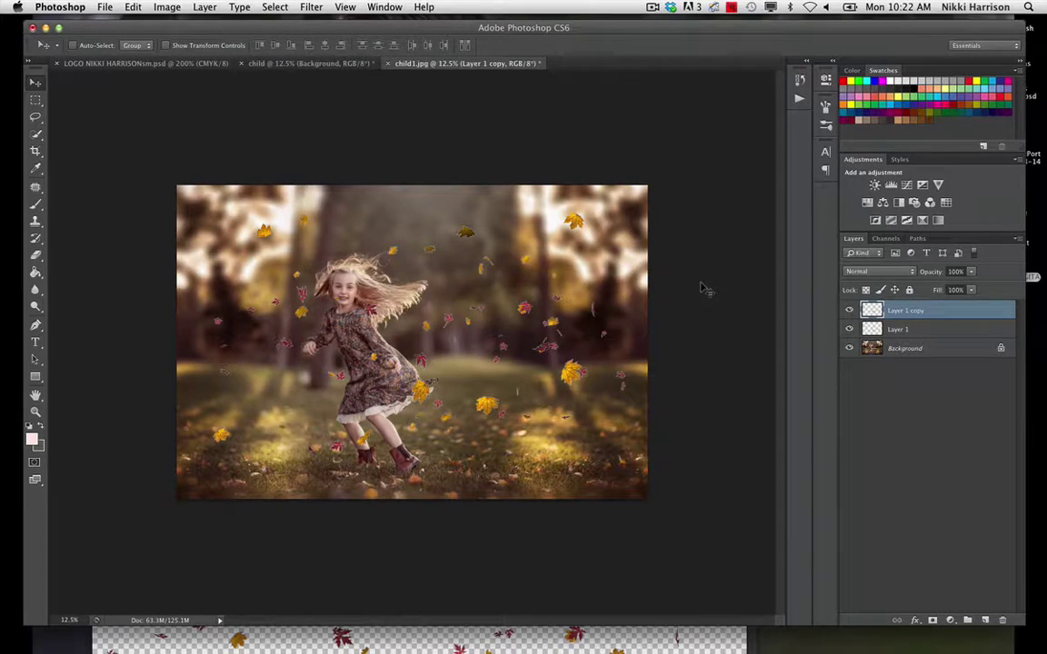
Make two more duplicates of the leaves layer, starting from Layer 1 copy and keeping the default names.
right_click(934, 312)
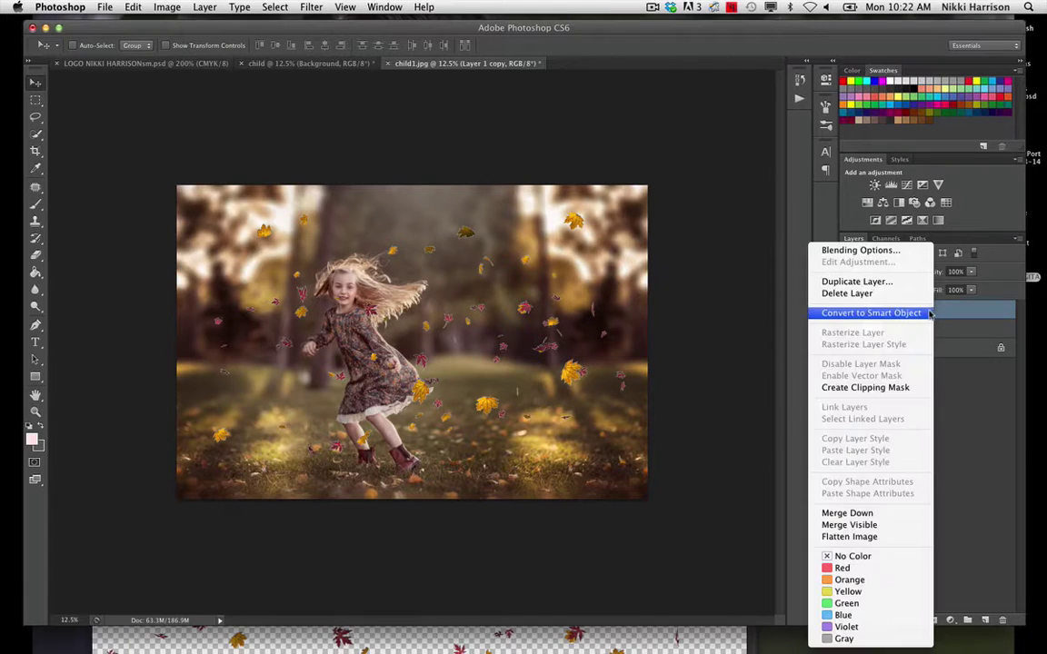
click(893, 271)
click(655, 277)
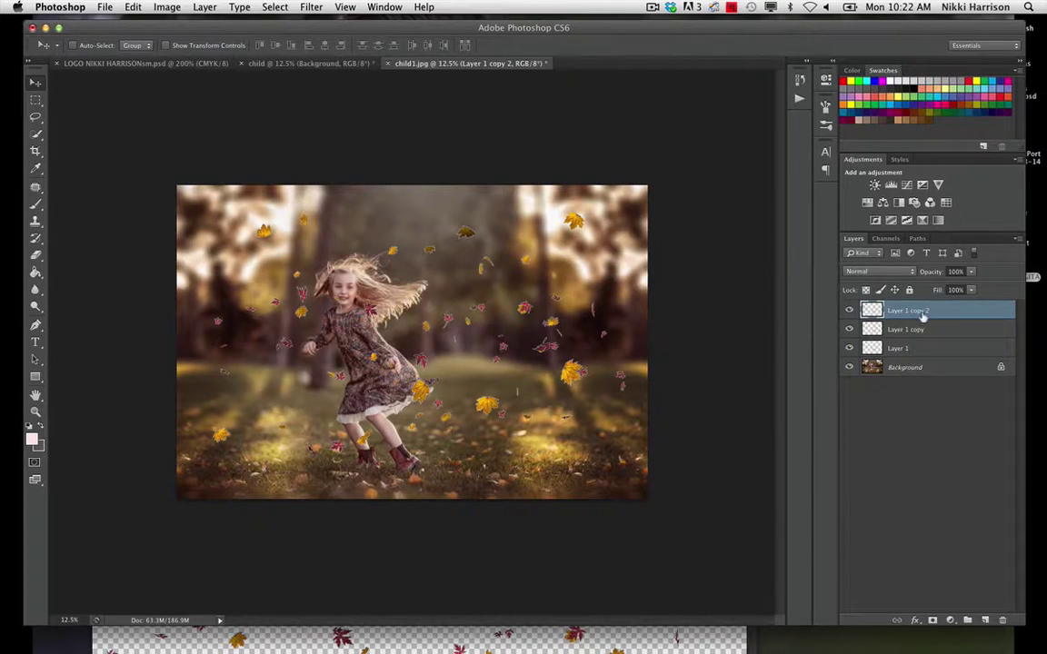
right_click(923, 312)
click(853, 280)
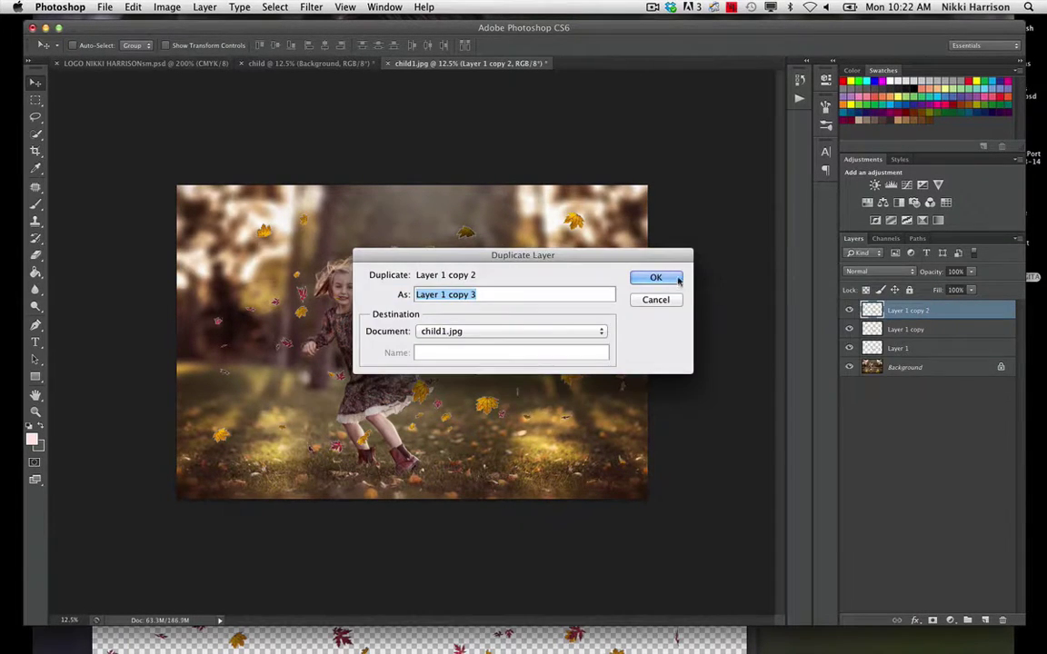
click(655, 278)
Hide the three leaves copies and apply a Gaussian Blur with a 16.2-pixel radius to Layer 1.
drag(849, 310, 849, 329)
click(850, 348)
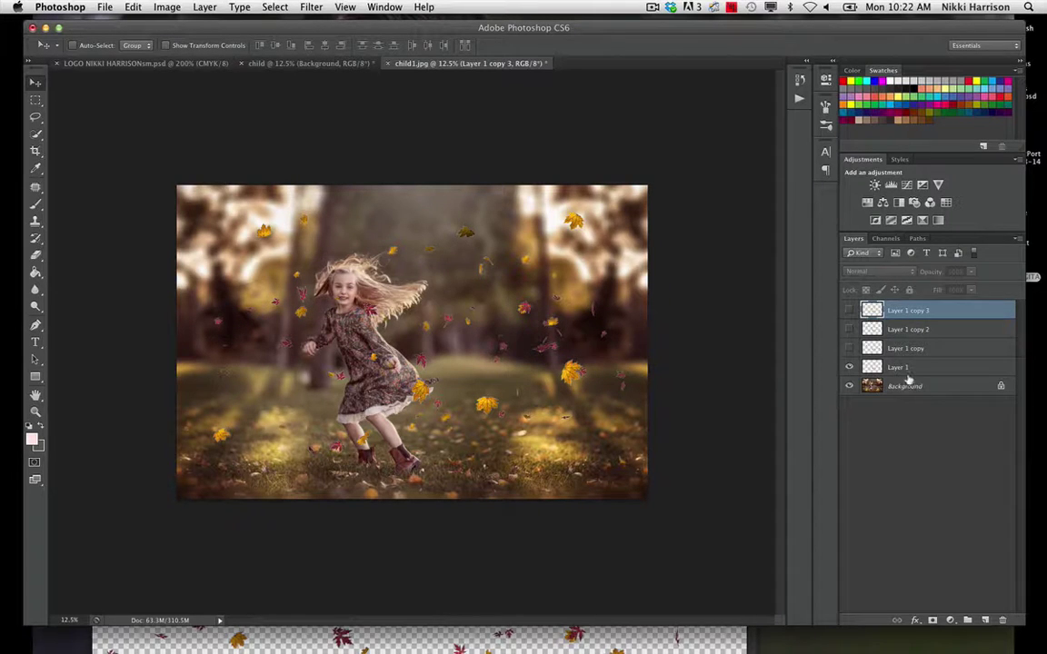
click(920, 368)
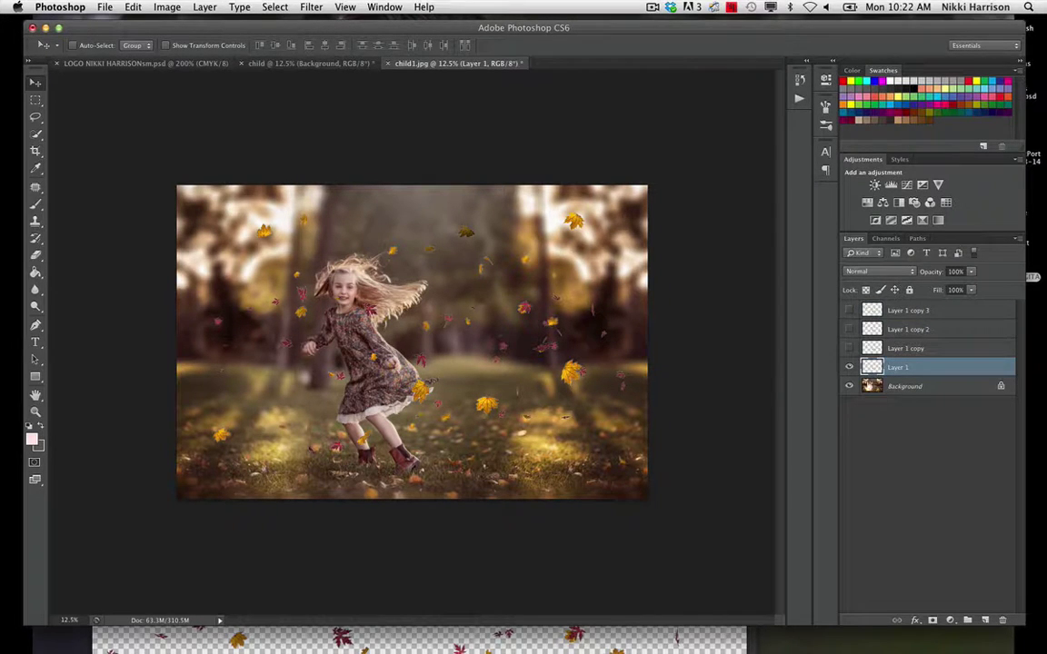
click(311, 7)
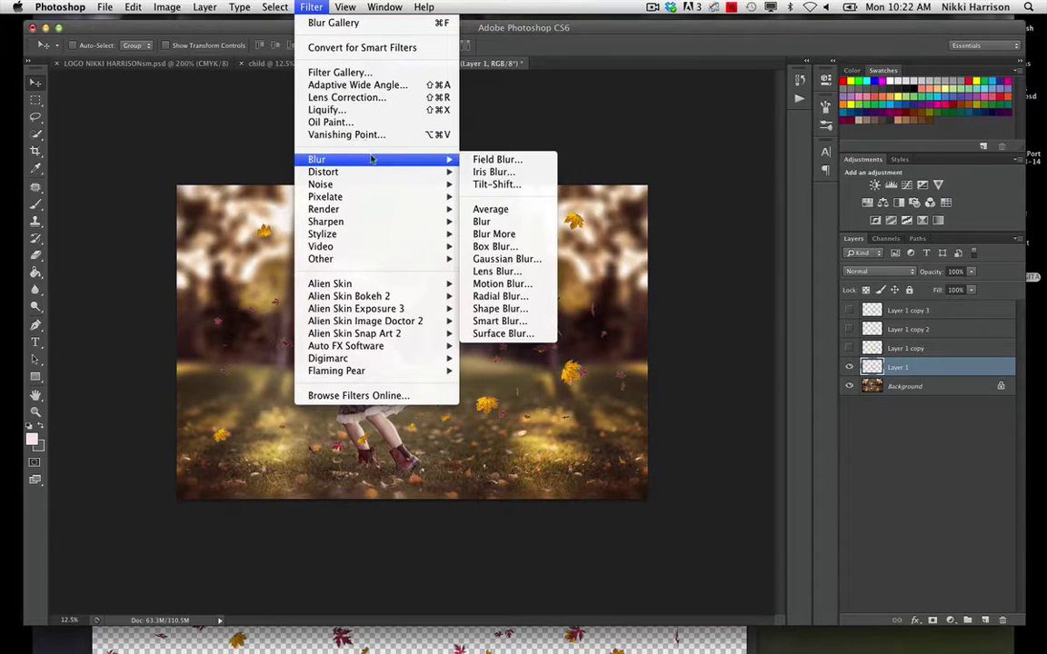
mouse_move(364, 159)
click(501, 259)
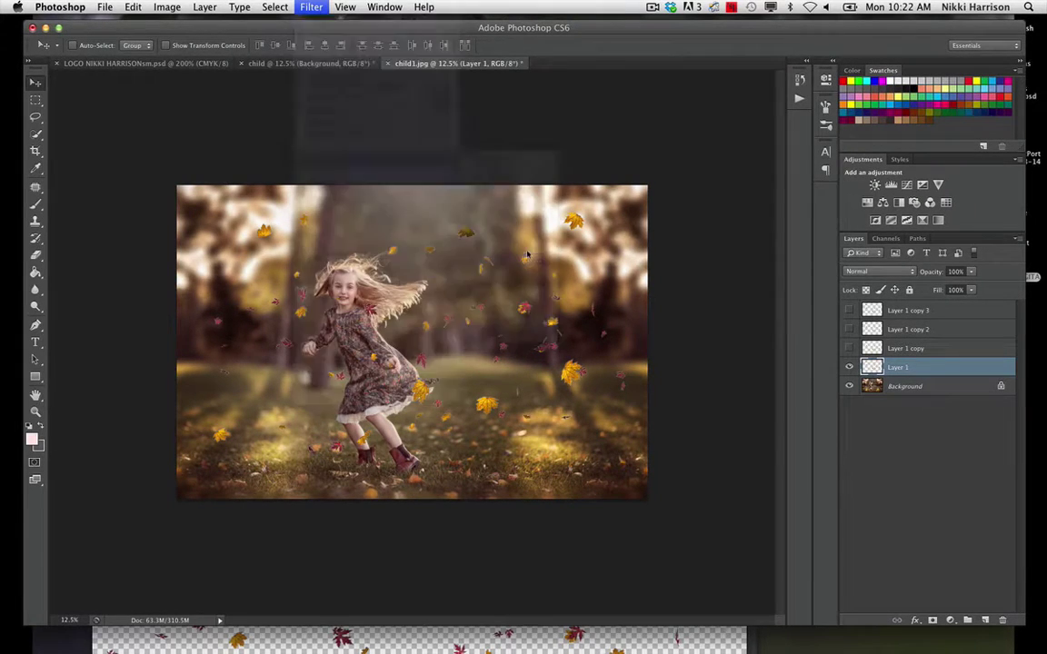
drag(659, 316, 681, 320)
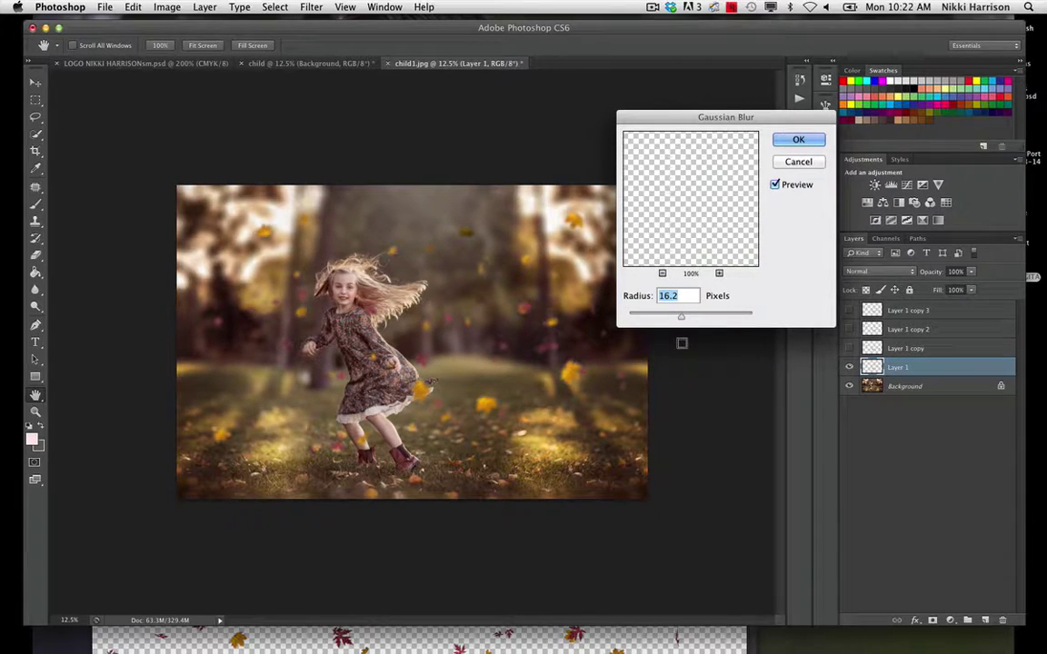
click(797, 140)
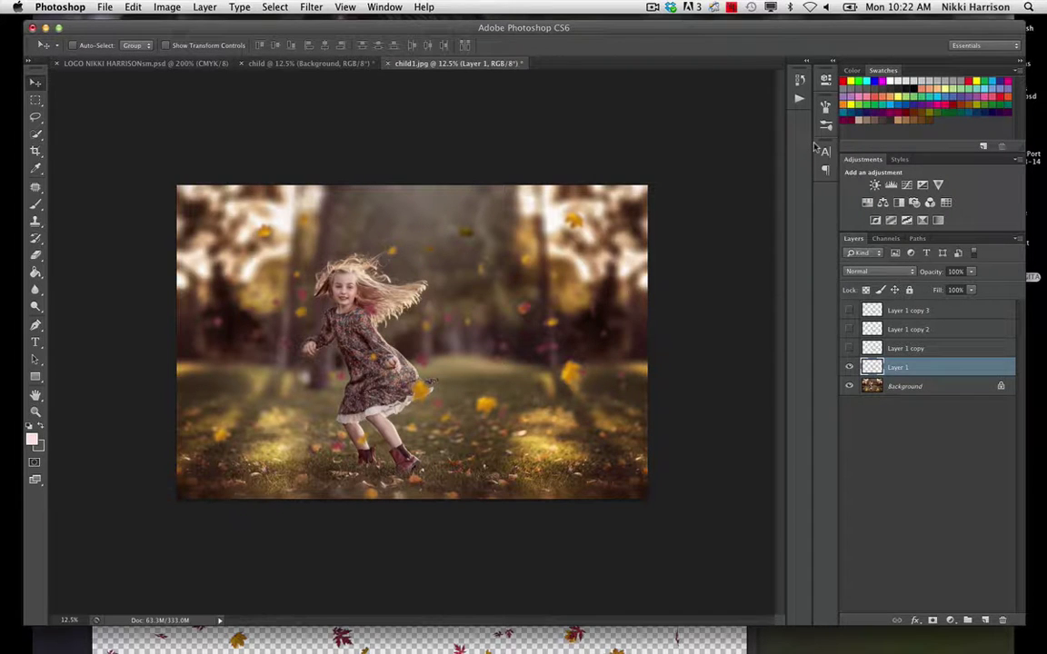
Show Layer 1 copy, scale its leaves down to about 74.5% and flip them horizontally.
click(35, 255)
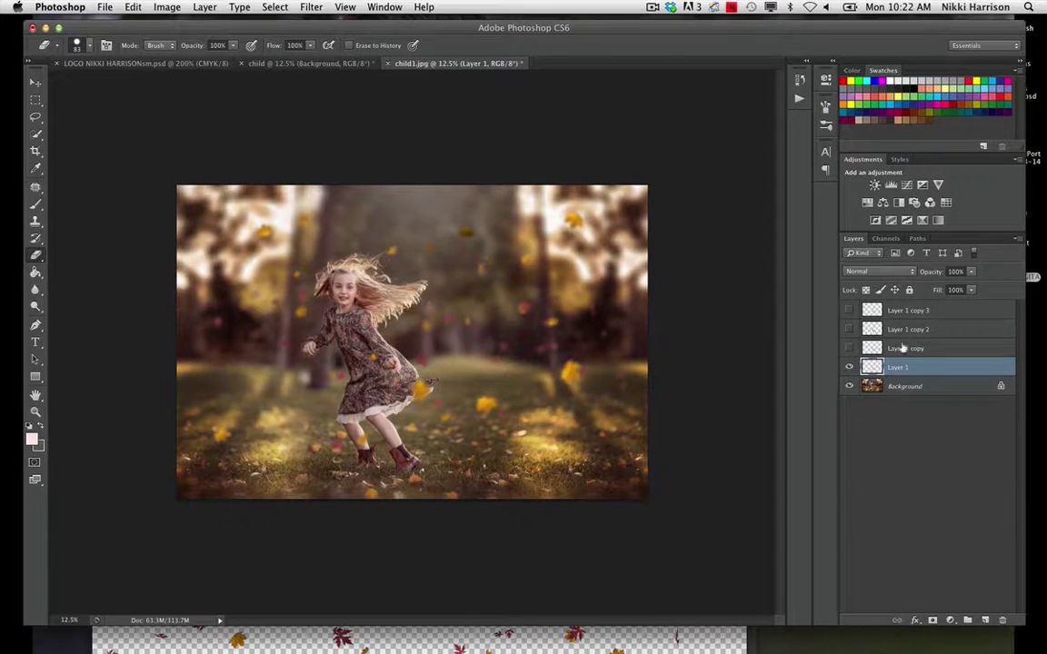
click(863, 346)
click(850, 348)
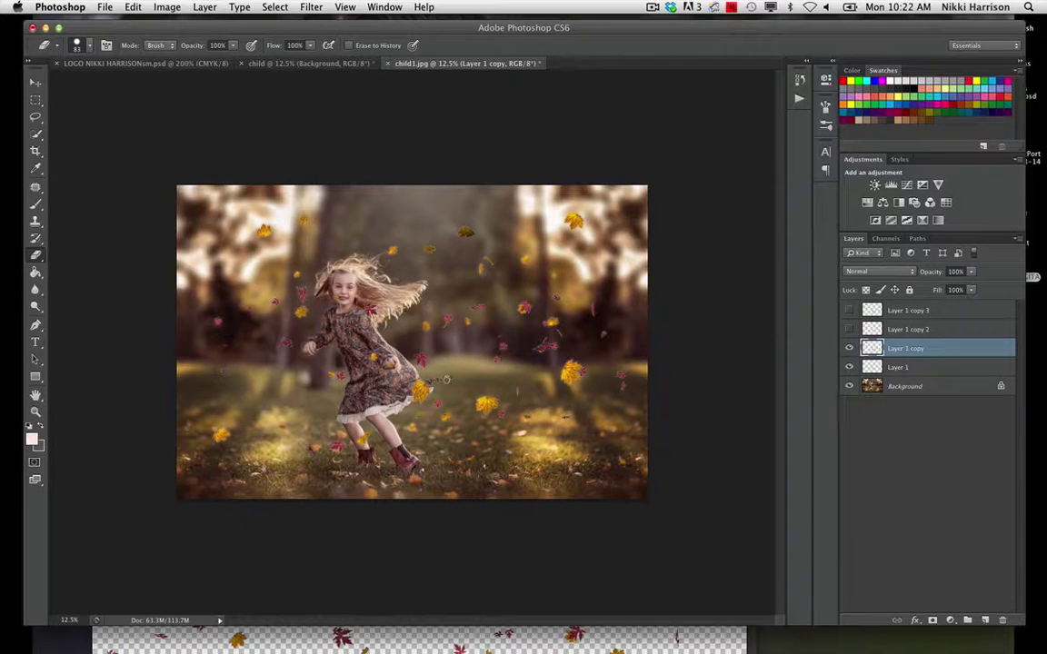
key(super+t)
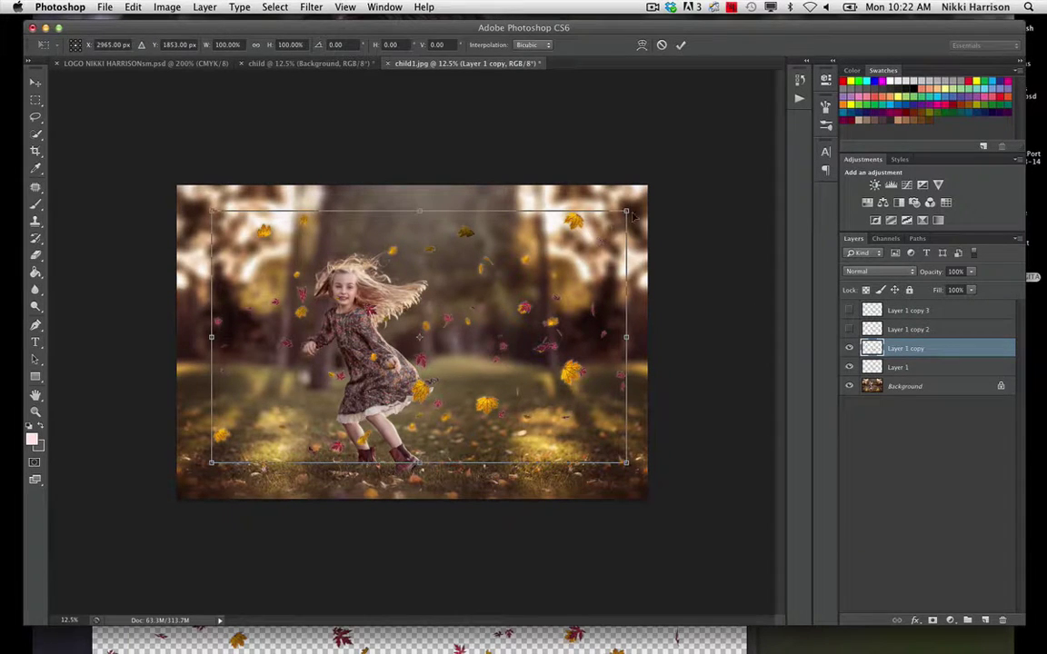
drag(628, 211, 523, 283)
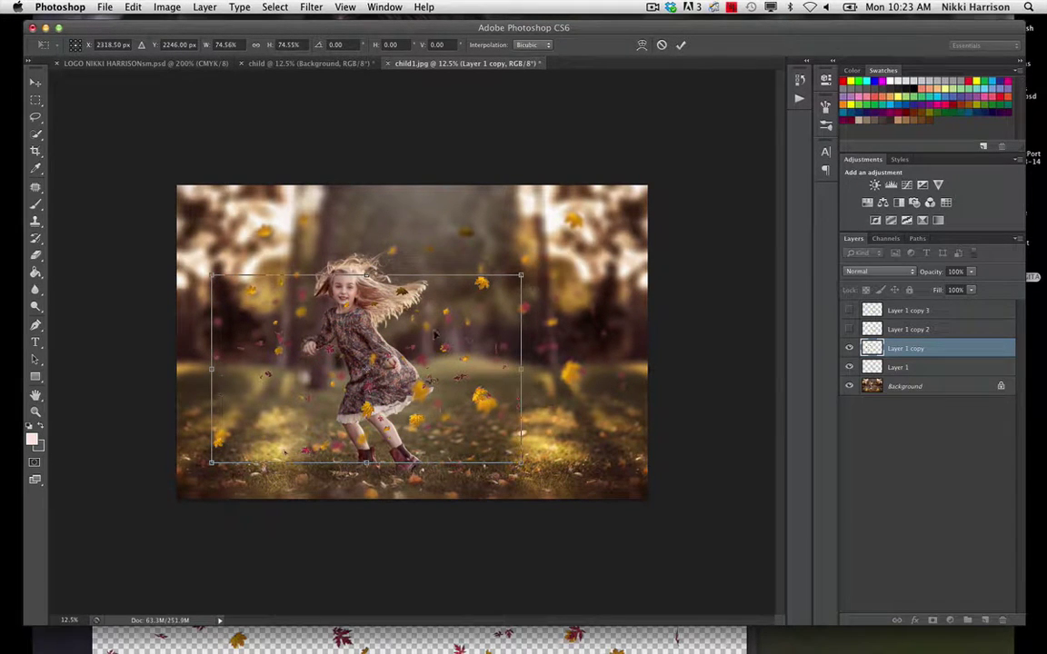
right_click(433, 331)
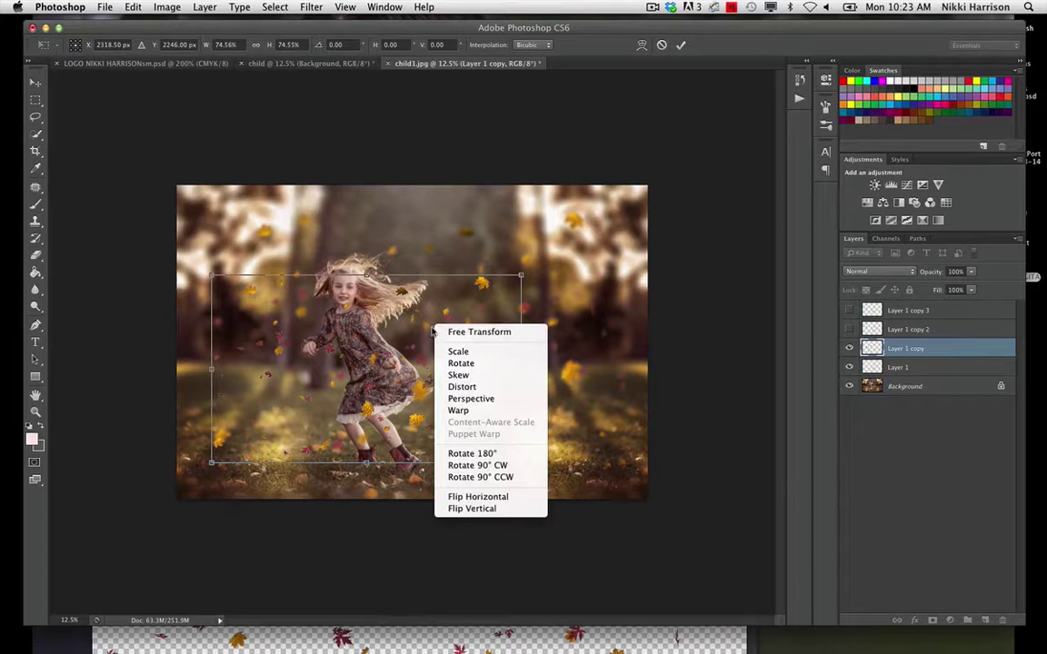
click(500, 498)
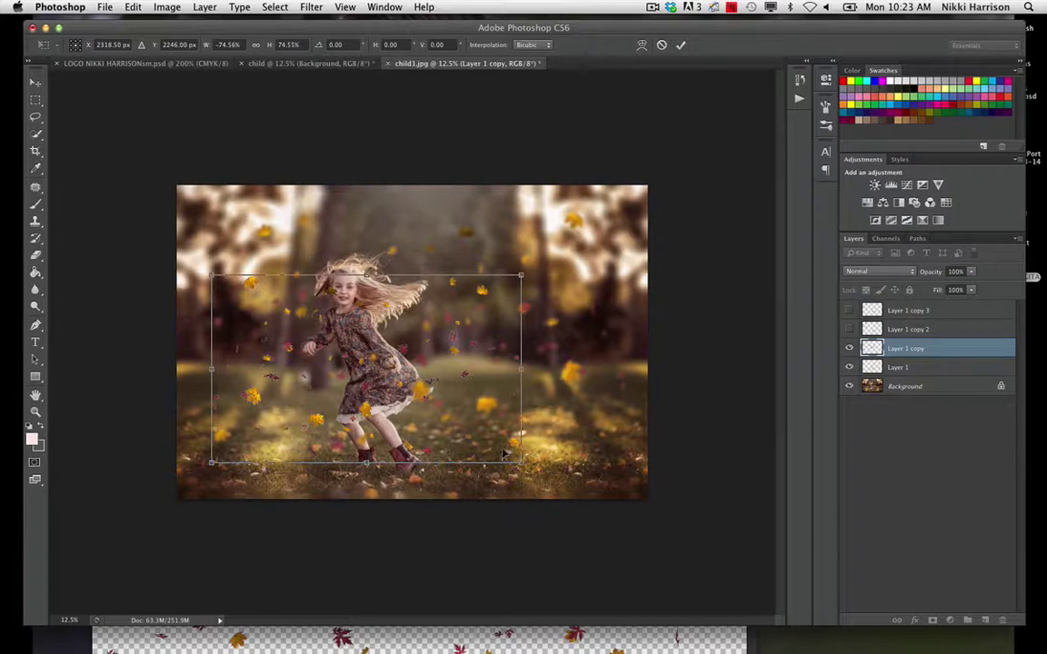
key(Return)
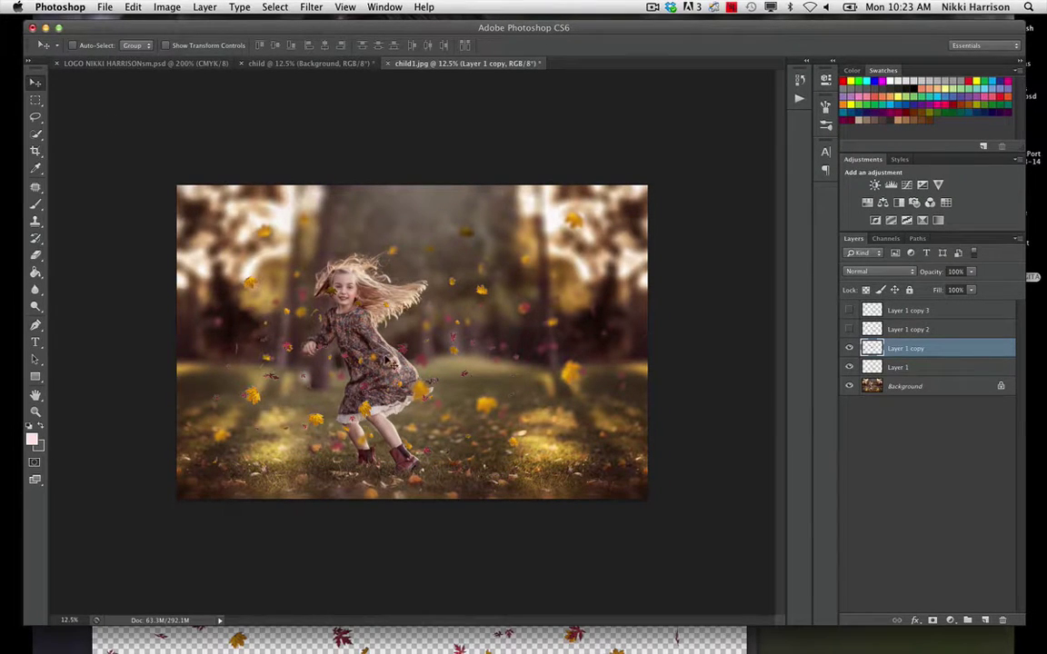
Move the Layer 1 copy leaves up toward the photo's upper left and apply a 9.9-pixel Gaussian Blur to them.
drag(384, 359, 372, 287)
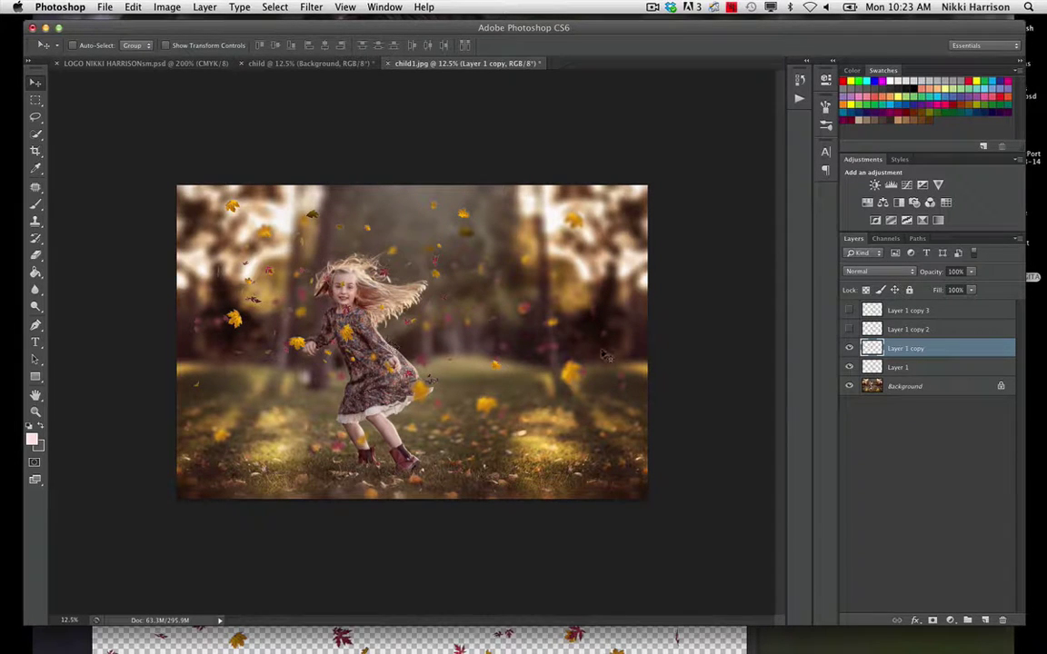
click(313, 6)
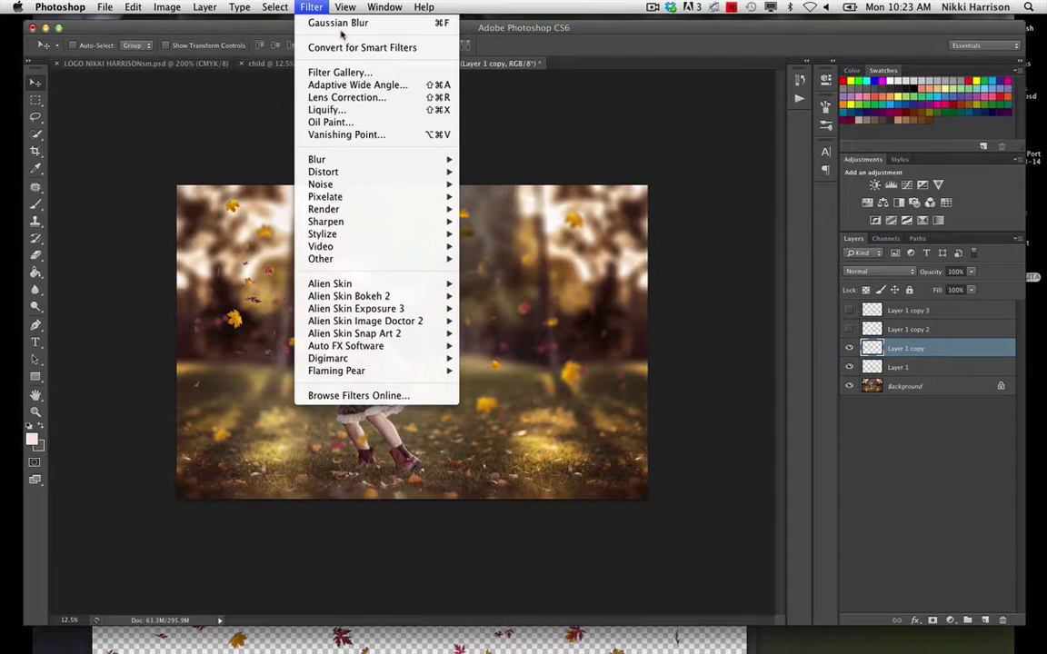
mouse_move(392, 161)
click(502, 260)
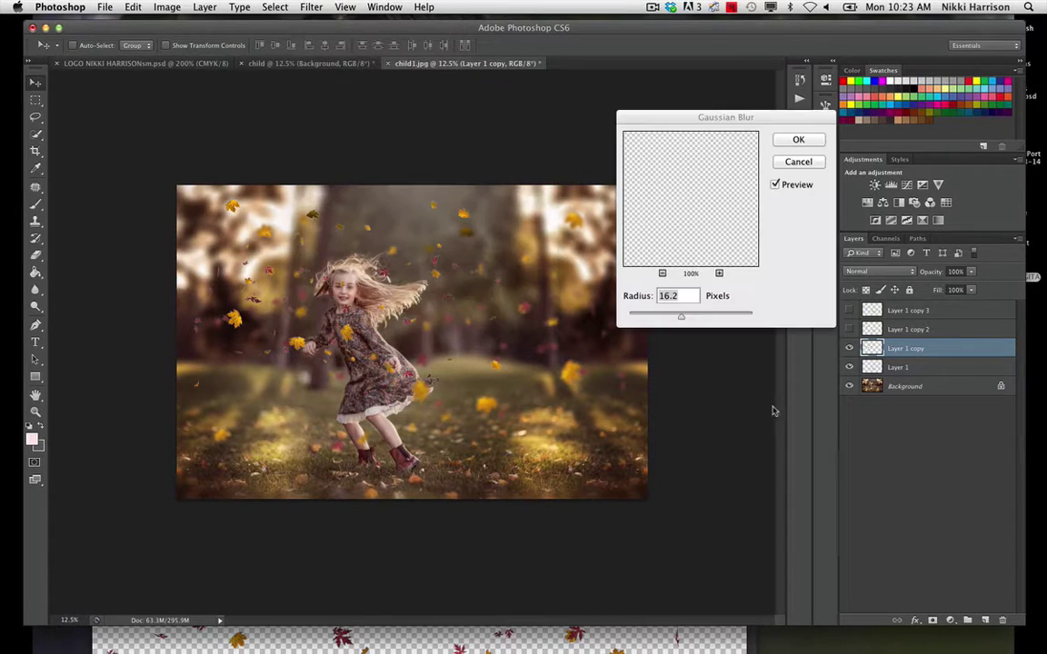
mouse_move(679, 320)
mouse_down()
mouse_move(725, 315)
mouse_move(677, 320)
mouse_up()
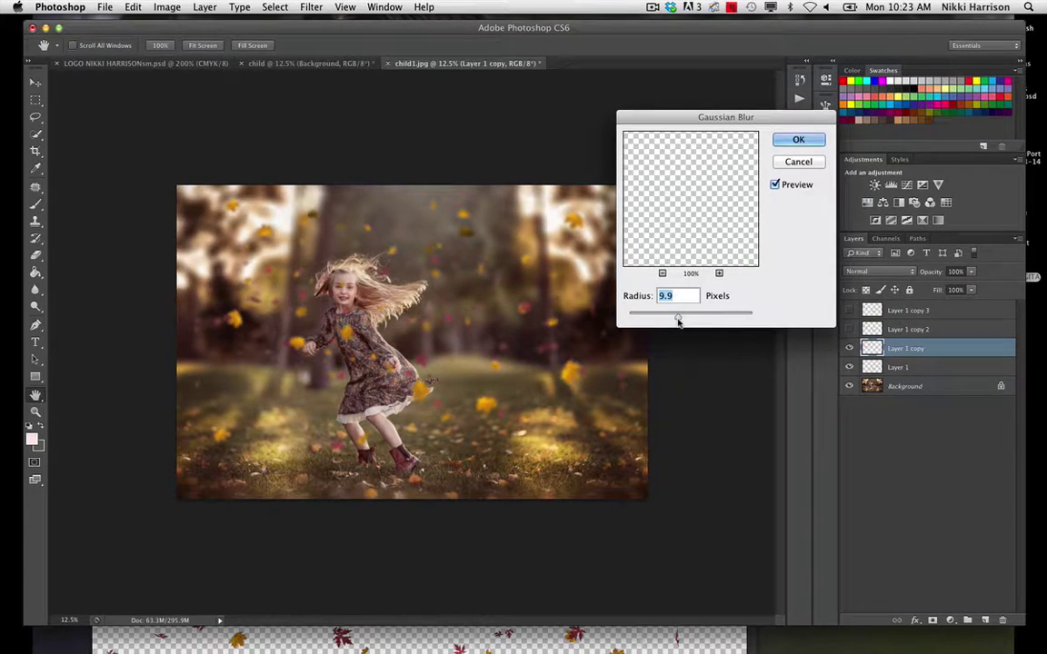
click(799, 141)
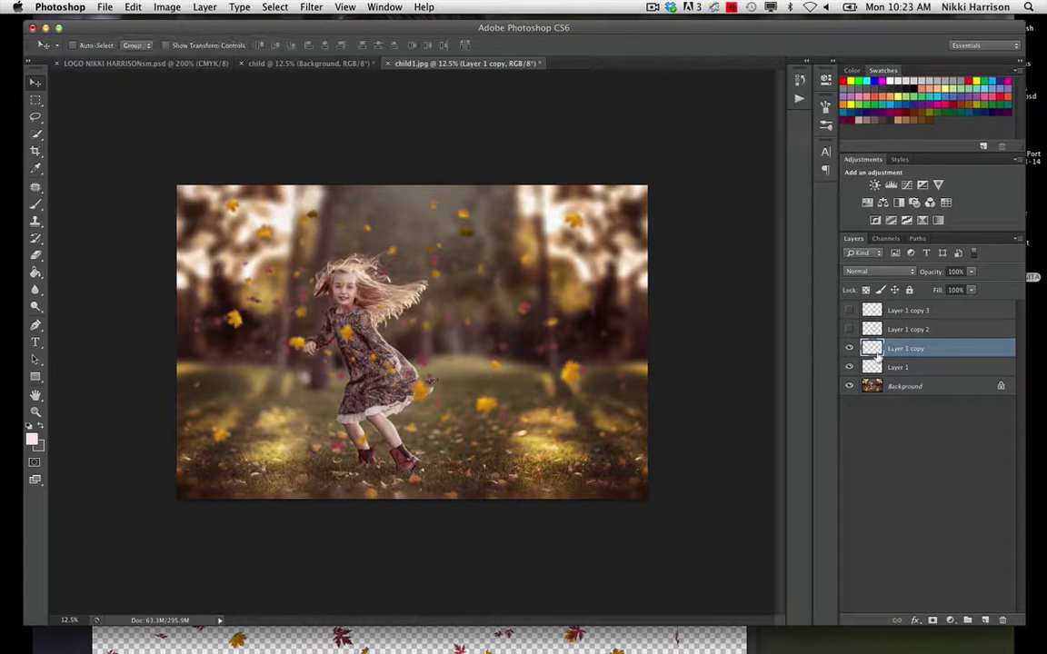
Erase the blurred leaves covering the girl's dress on Layer 1 copy and Layer 1.
click(35, 255)
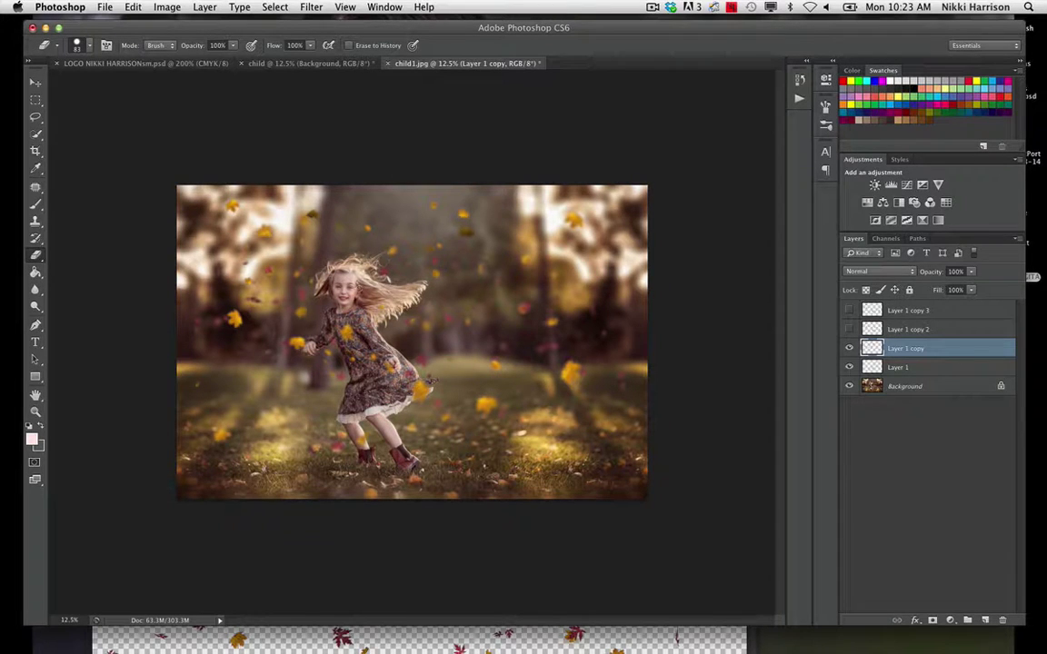
drag(352, 325, 347, 335)
key(alt+bracketleft)
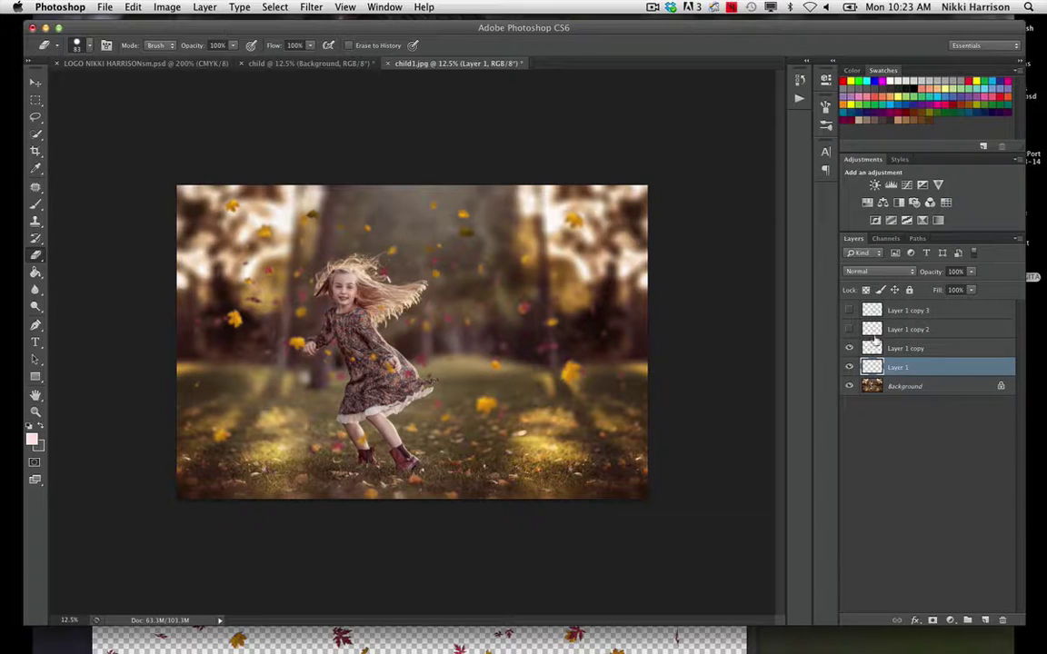
Show Layer 1 copy 2, scale its leaves down to about 74.6% and flip them vertically.
click(874, 331)
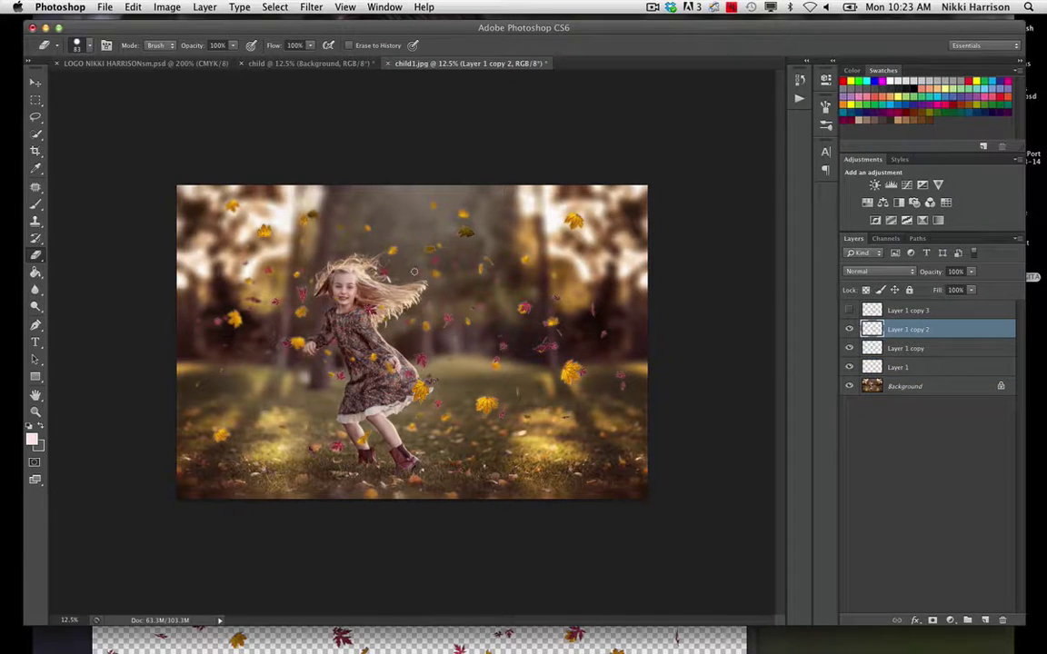
key(super+t)
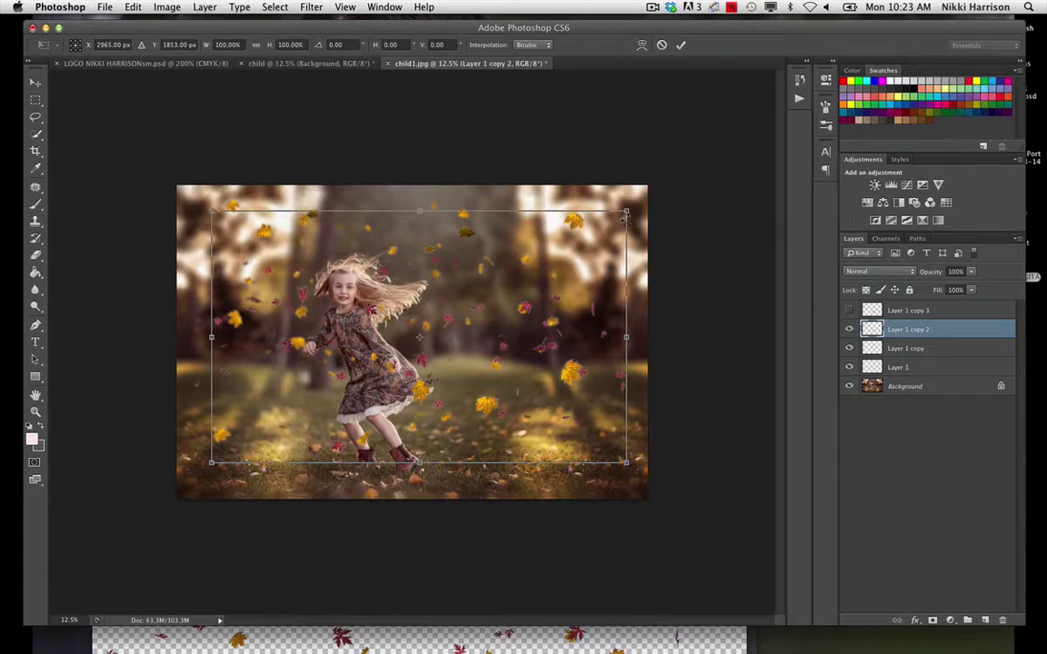
drag(625, 213, 521, 275)
right_click(435, 347)
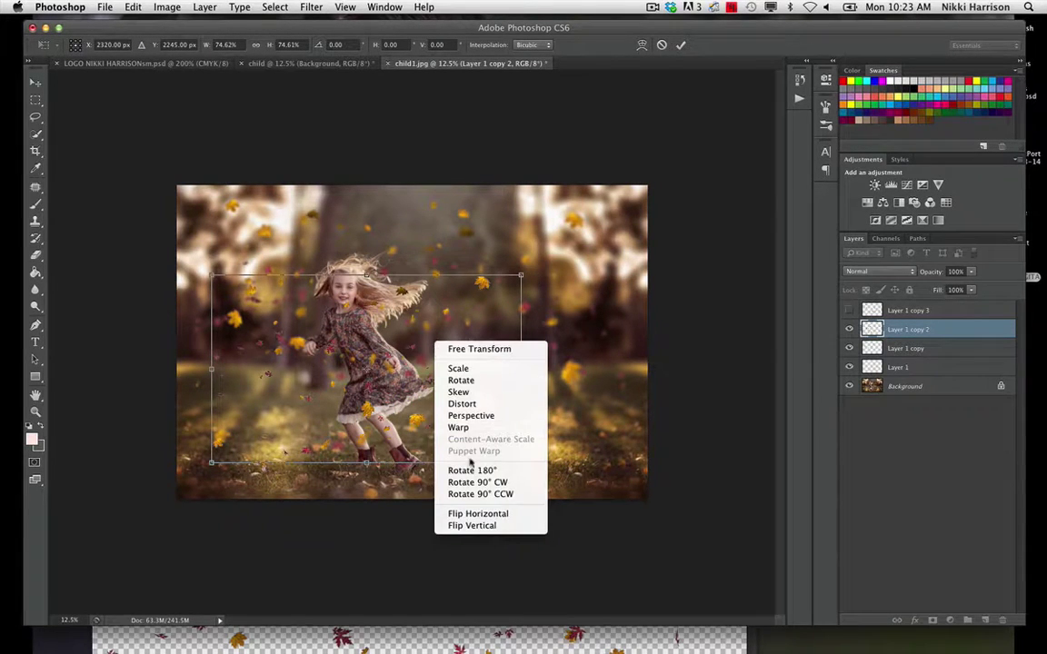
click(489, 526)
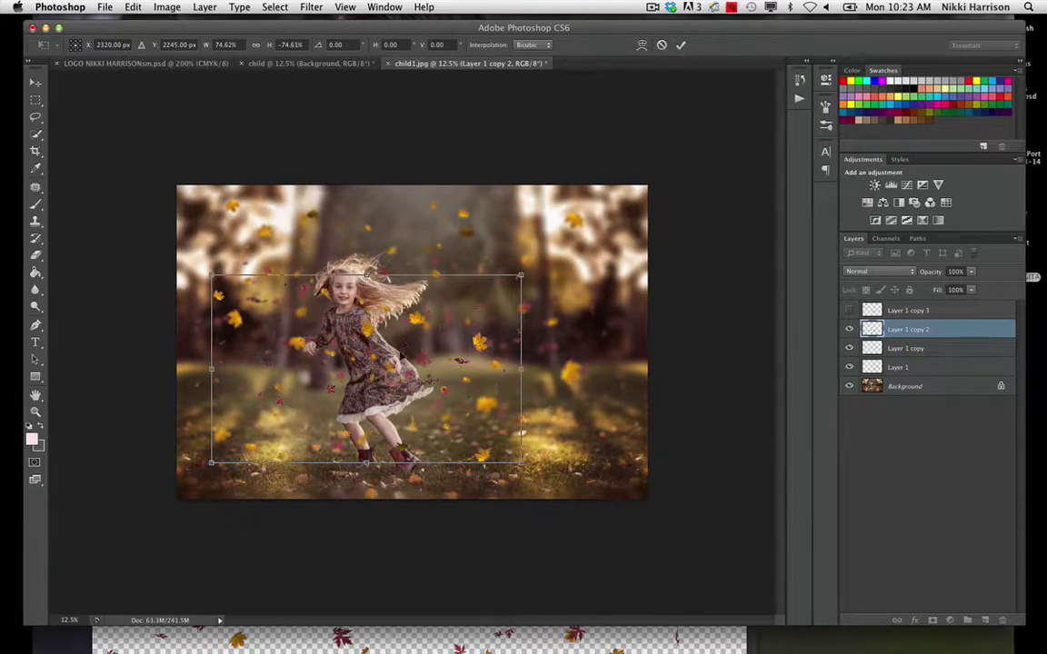
key(Return)
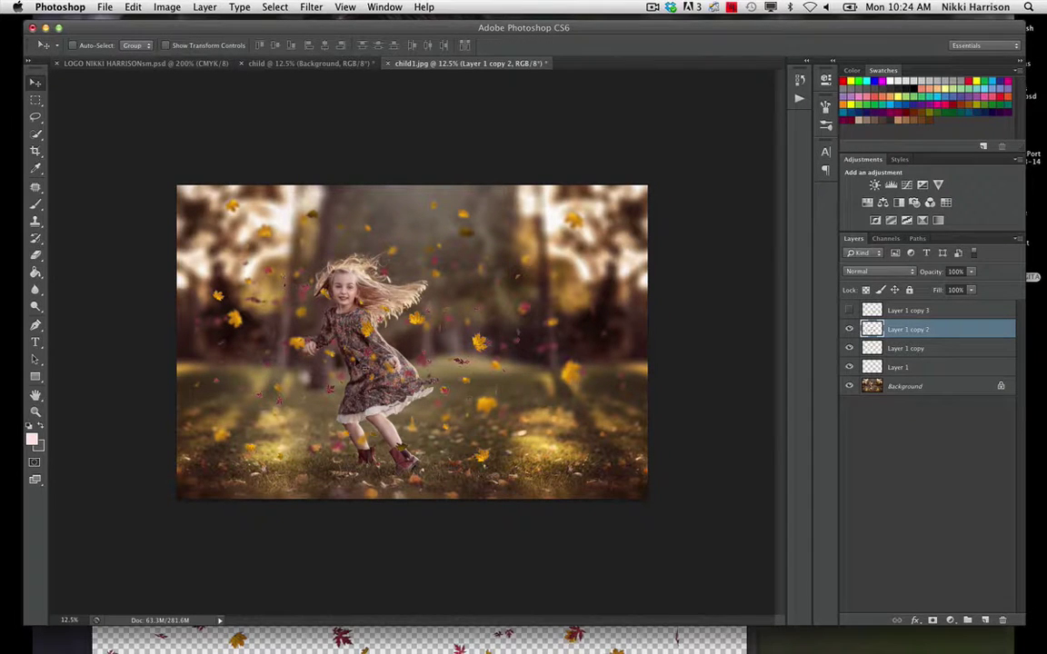
Move the Layer 1 copy 2 leaves to the right side of the photo and reapply the last Gaussian Blur.
drag(435, 347, 499, 385)
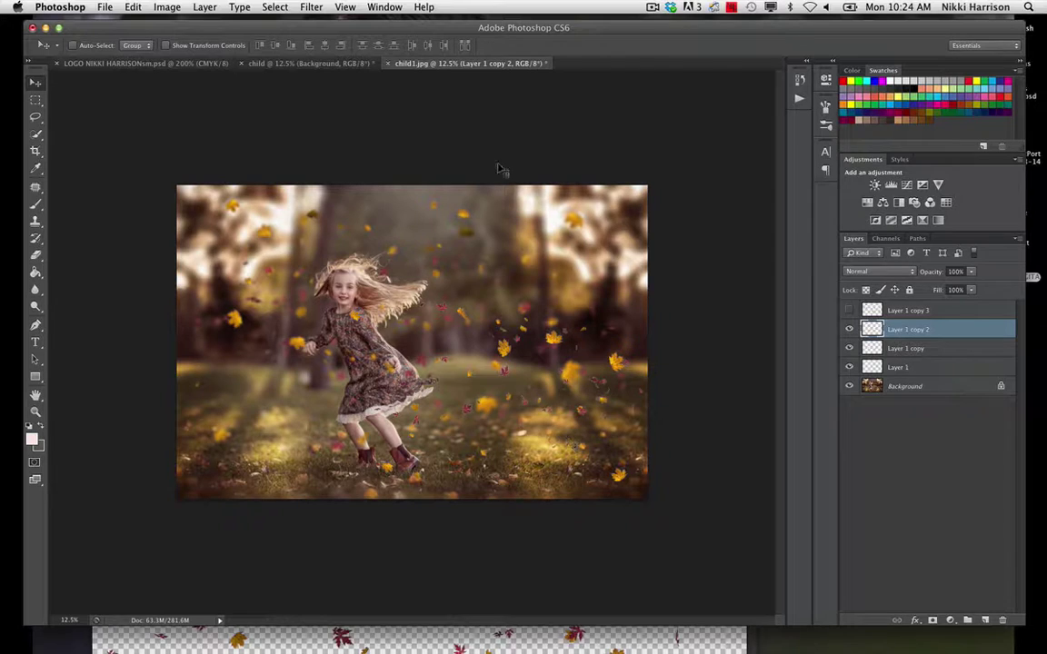
click(311, 7)
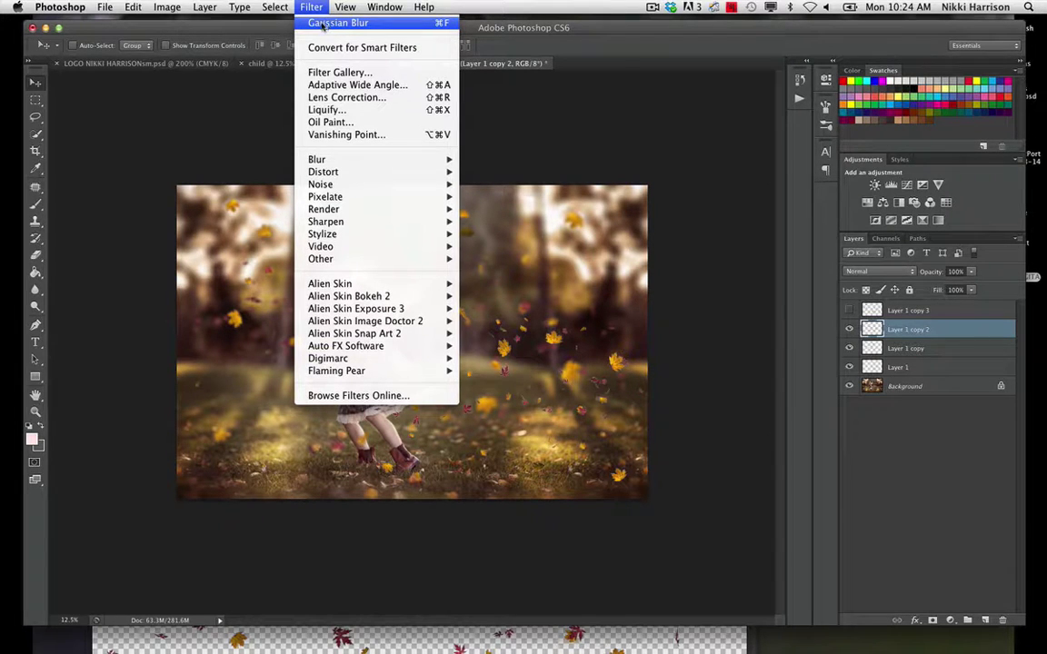
click(323, 24)
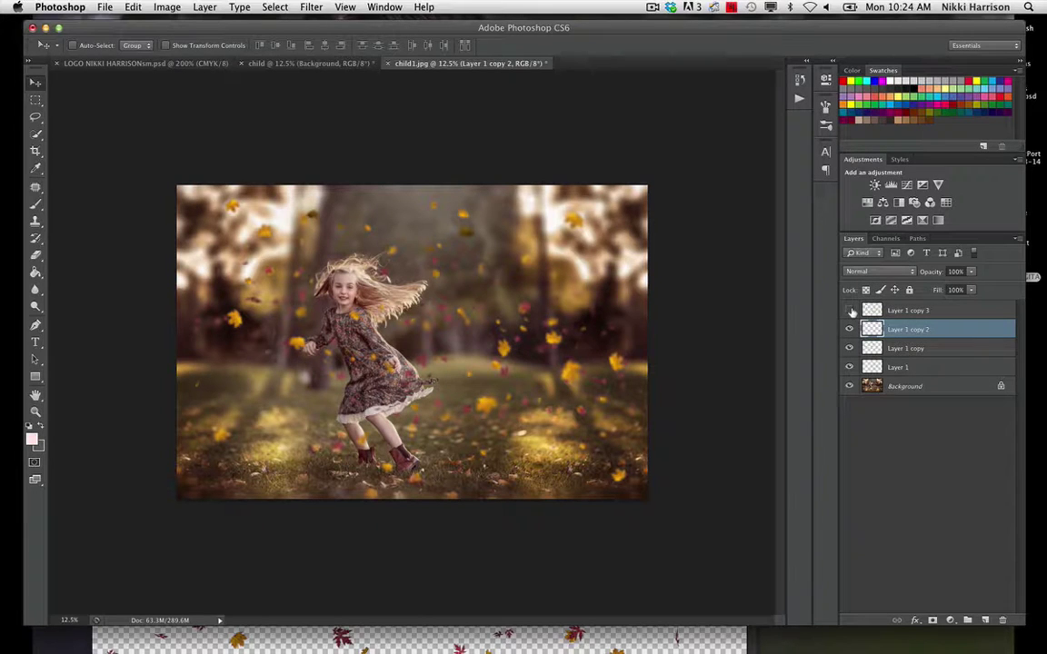
Show Layer 1 copy 3, scale its leaves down to about 63.5% and move them to the photo's upper centre.
click(851, 311)
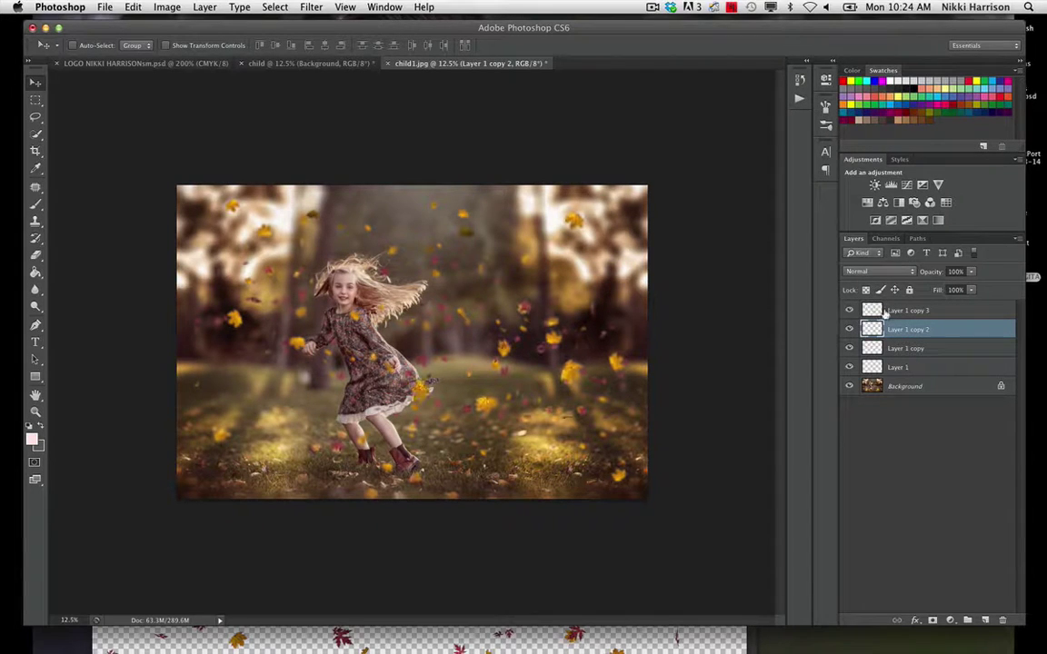
click(889, 314)
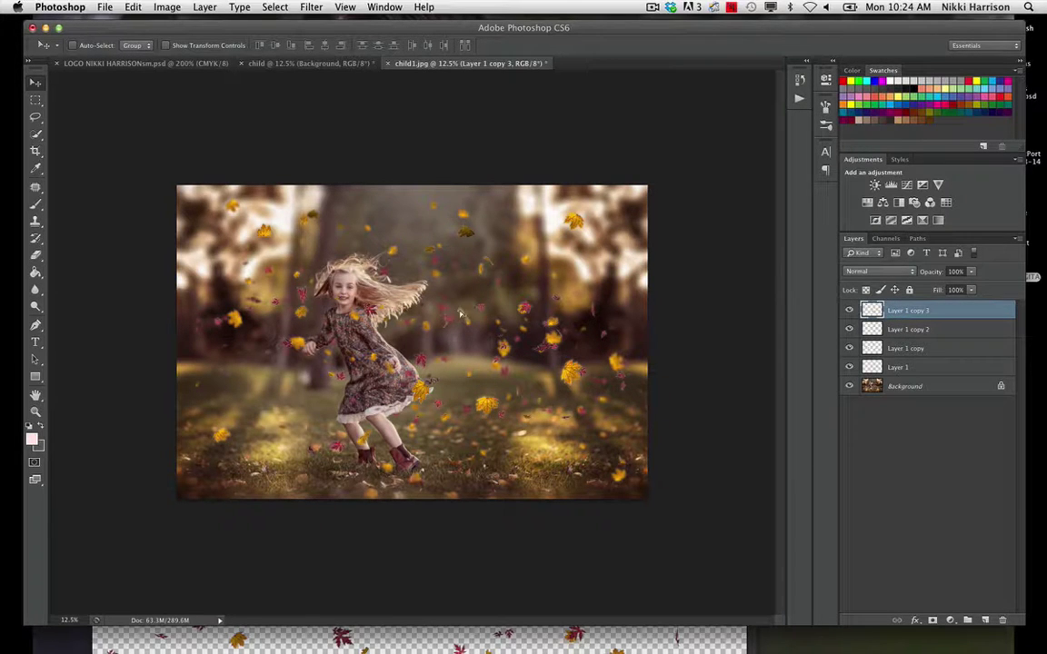
mouse_move(461, 314)
mouse_down()
mouse_move(459, 327)
mouse_move(489, 318)
mouse_move(476, 329)
mouse_up()
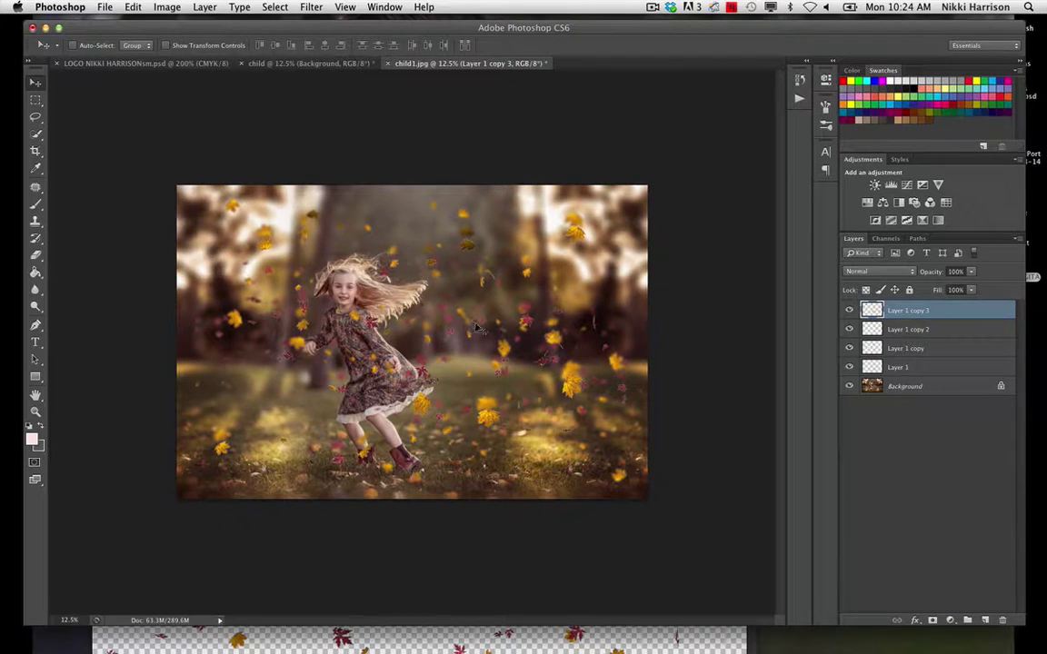
key(ctrl+t)
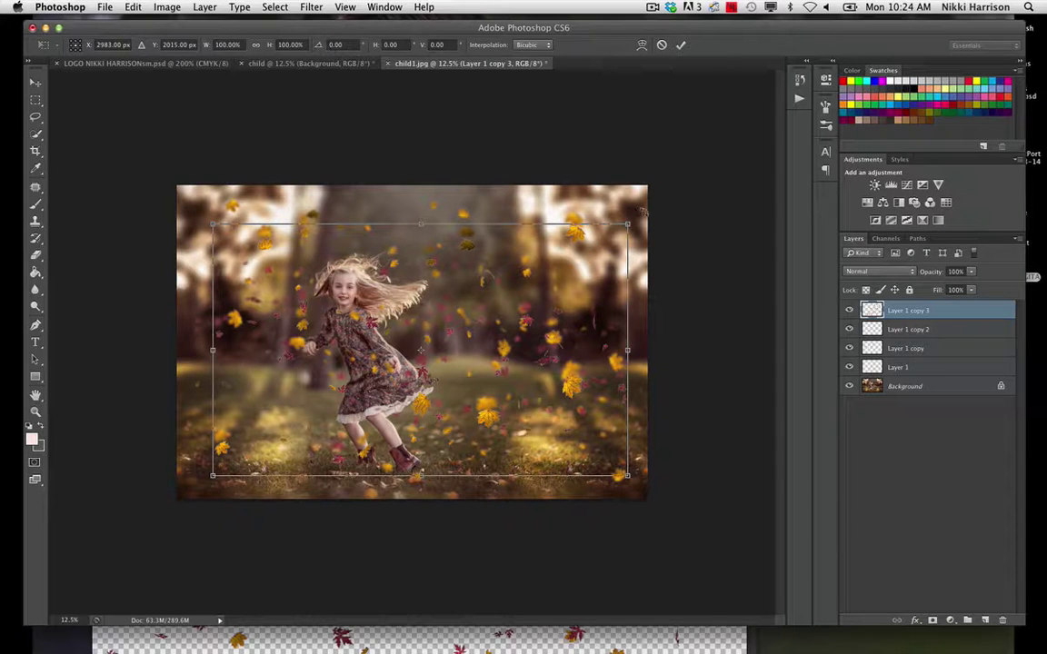
drag(625, 227, 476, 317)
drag(412, 364, 468, 258)
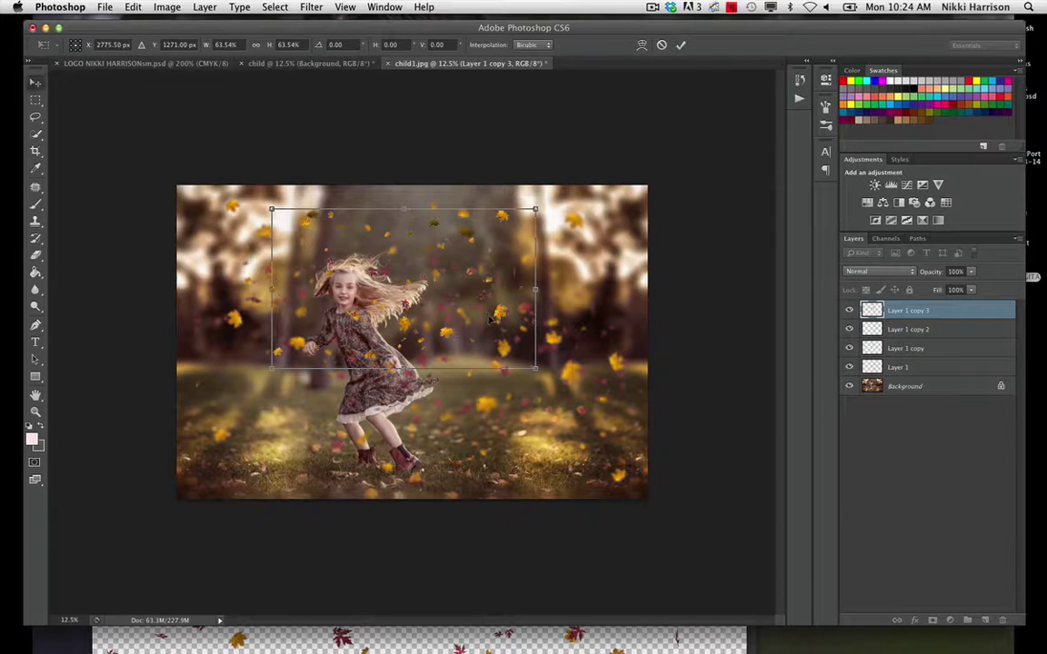
key(Return)
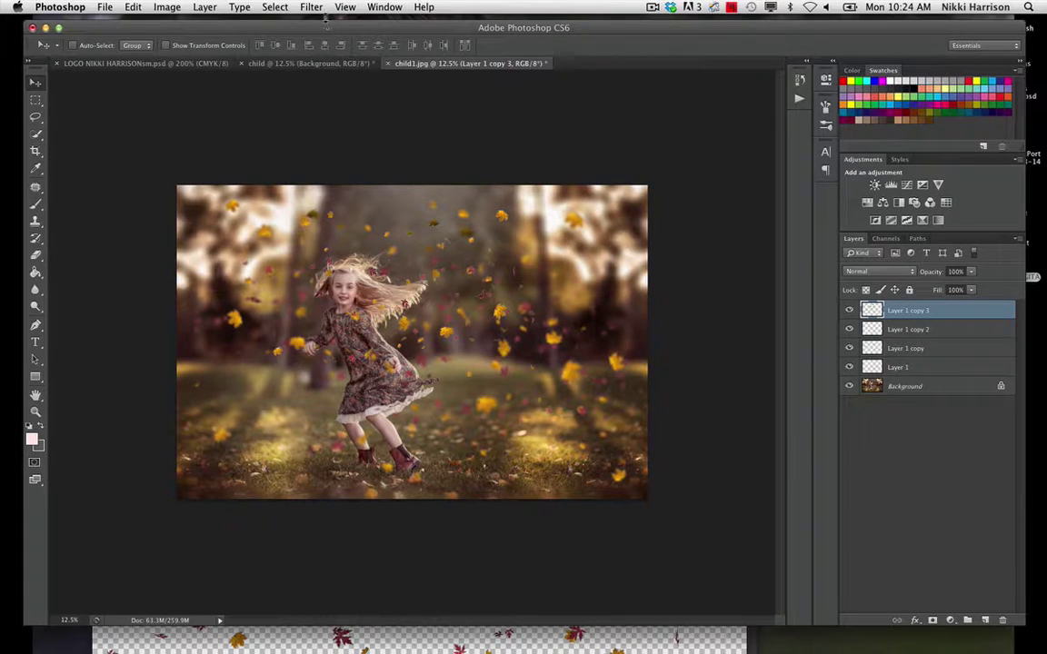
Apply a Gaussian Blur with a 6.0-pixel radius to the Layer 1 copy 3 leaves.
click(309, 7)
mouse_move(318, 159)
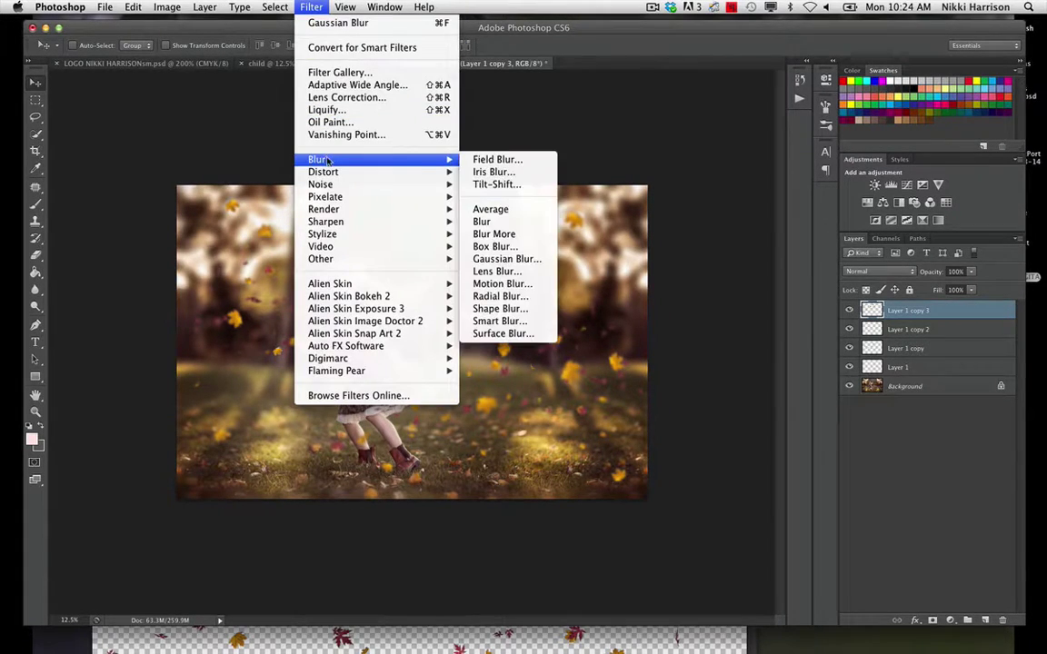
click(513, 261)
drag(670, 323, 665, 319)
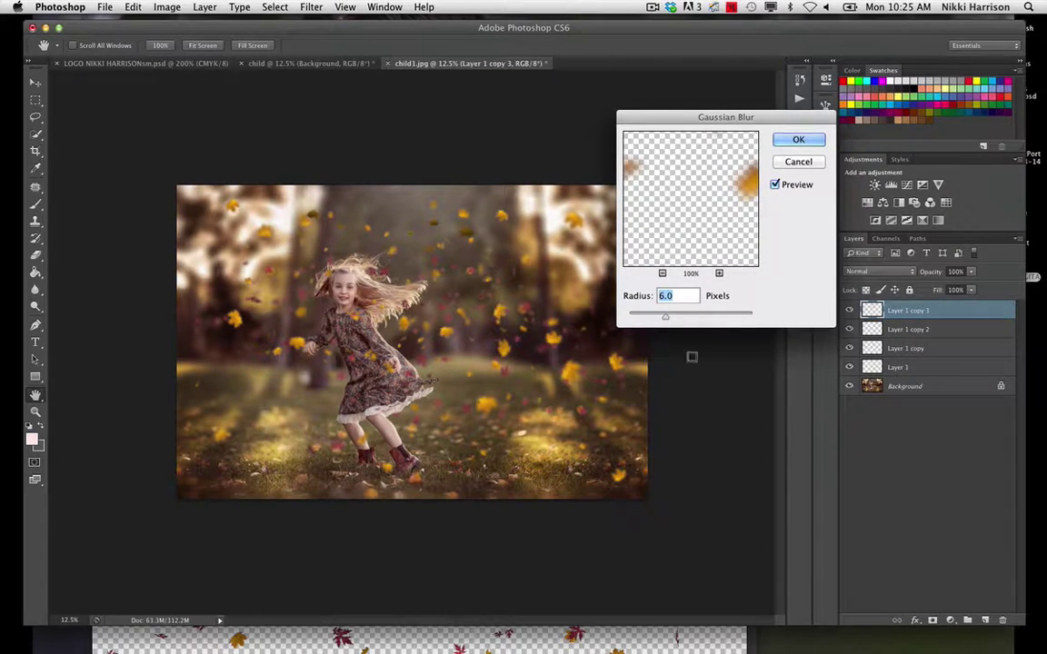
click(798, 139)
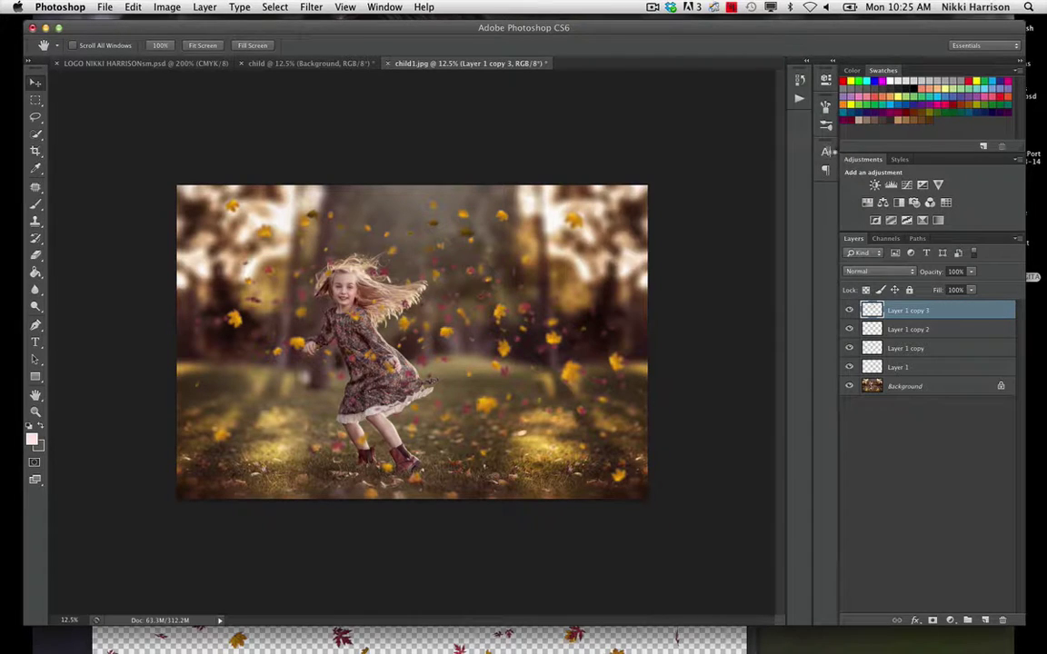
Erase the Layer 1 copy 3 leaves overlapping the girl's face and hair, checking Layer 1 copy 2 as well.
click(899, 386)
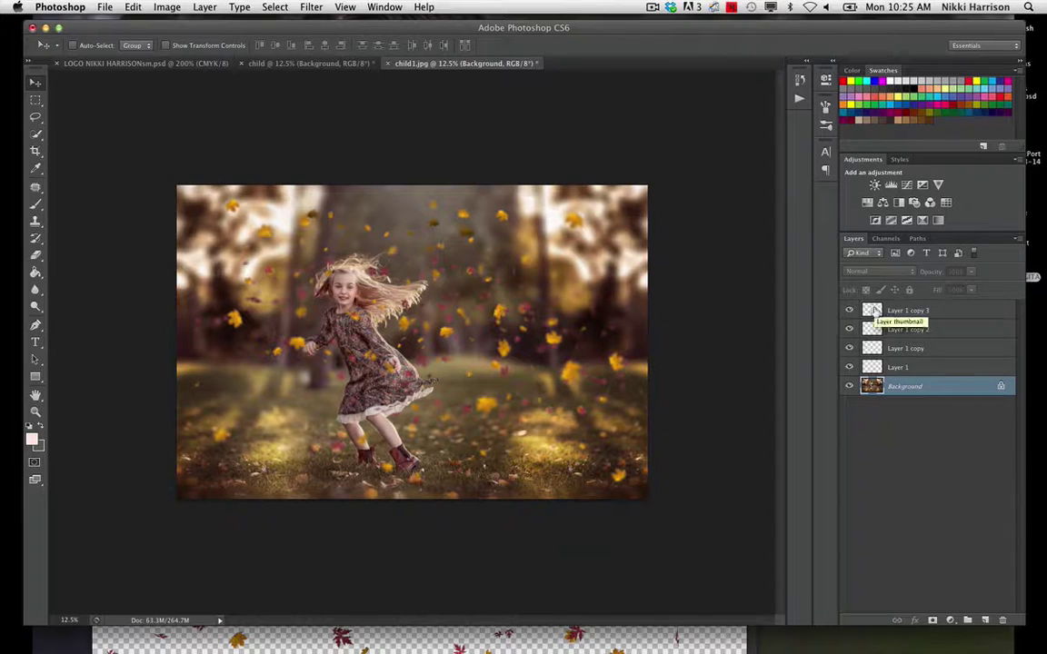
click(874, 310)
key(e)
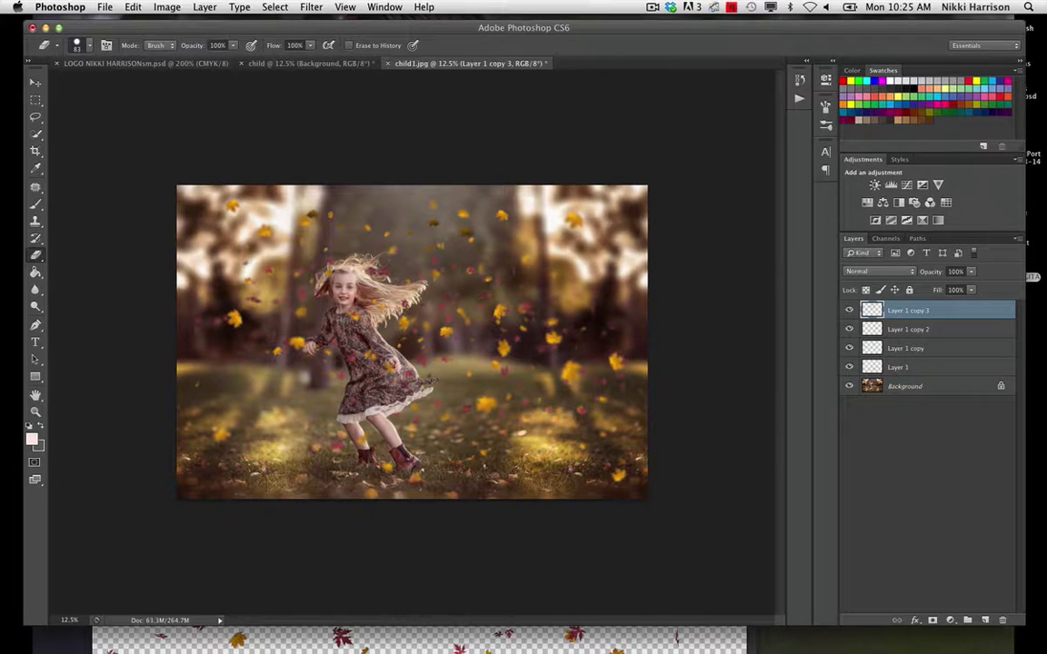
click(344, 278)
key(alt+bracketleft)
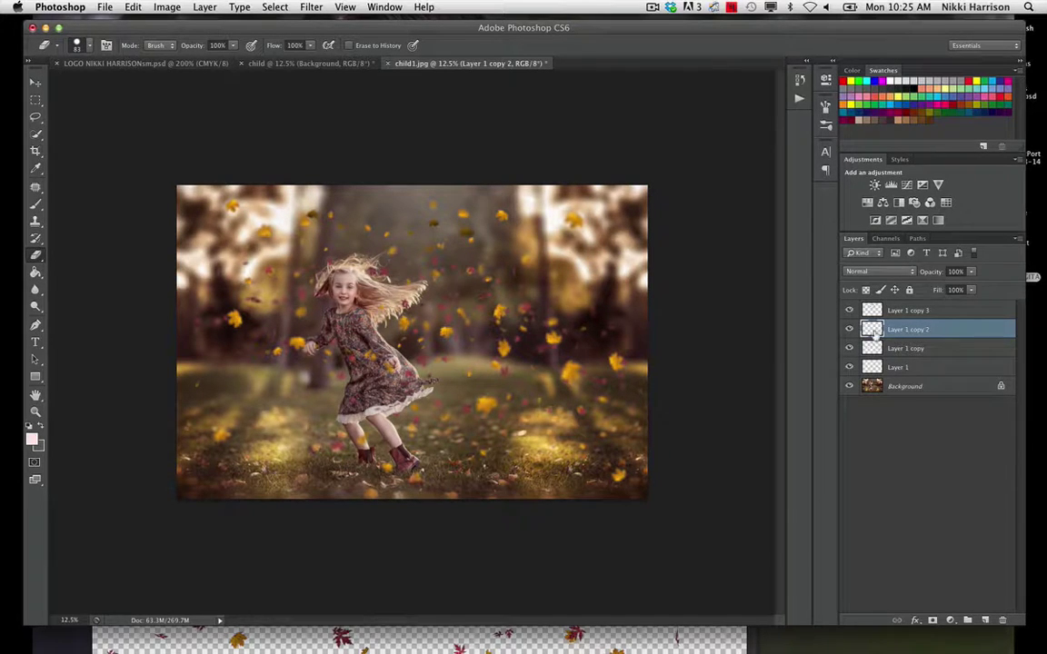
key(alt+bracketright)
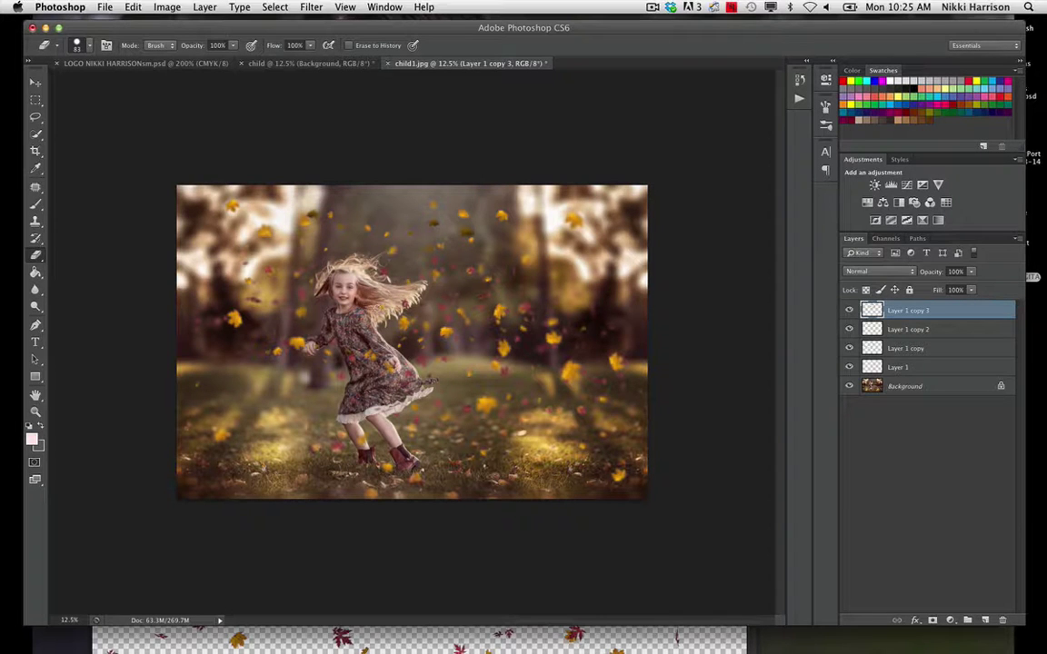
Merge the four leaf layers into a single layer above the Background.
shift+click(933, 369)
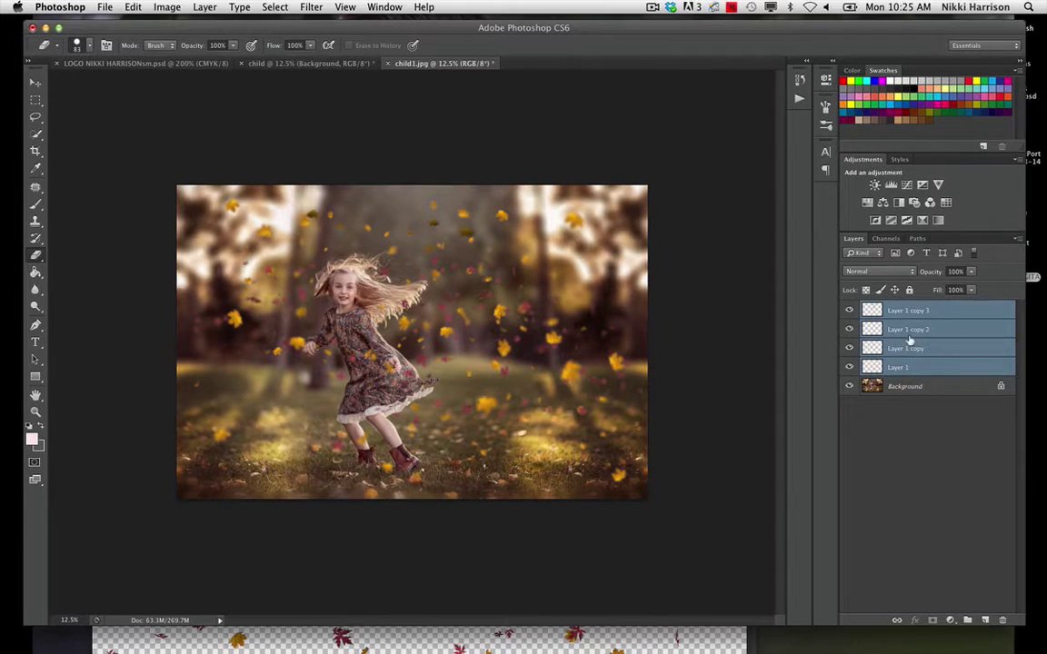
right_click(909, 340)
click(913, 506)
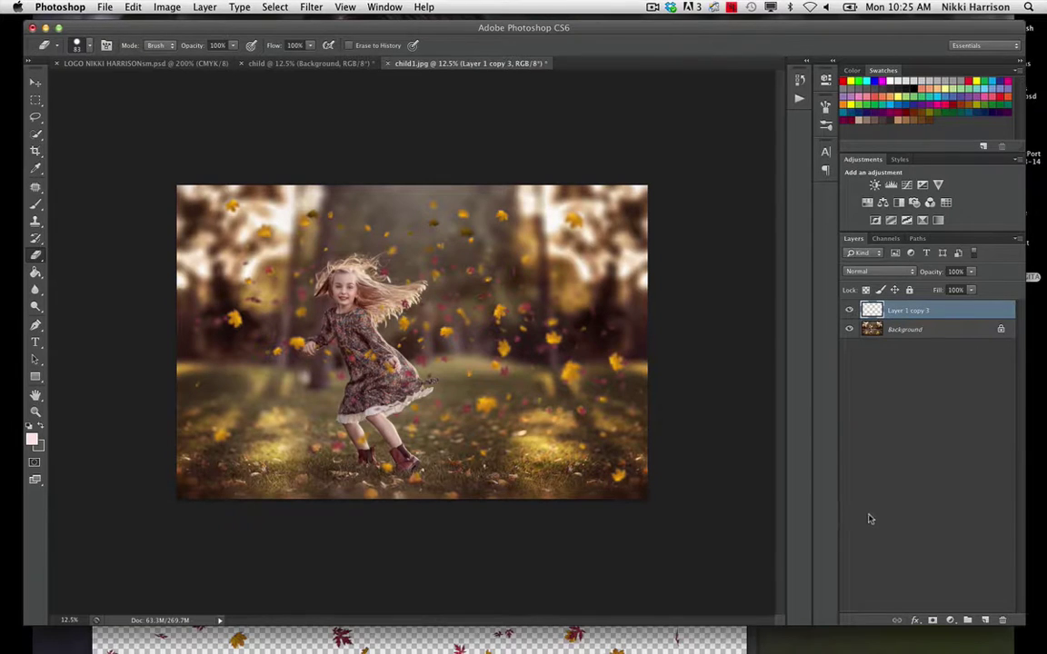
Duplicate the merged leaves layer twice and compare the photo with the two copies hidden and shown.
right_click(913, 314)
click(959, 282)
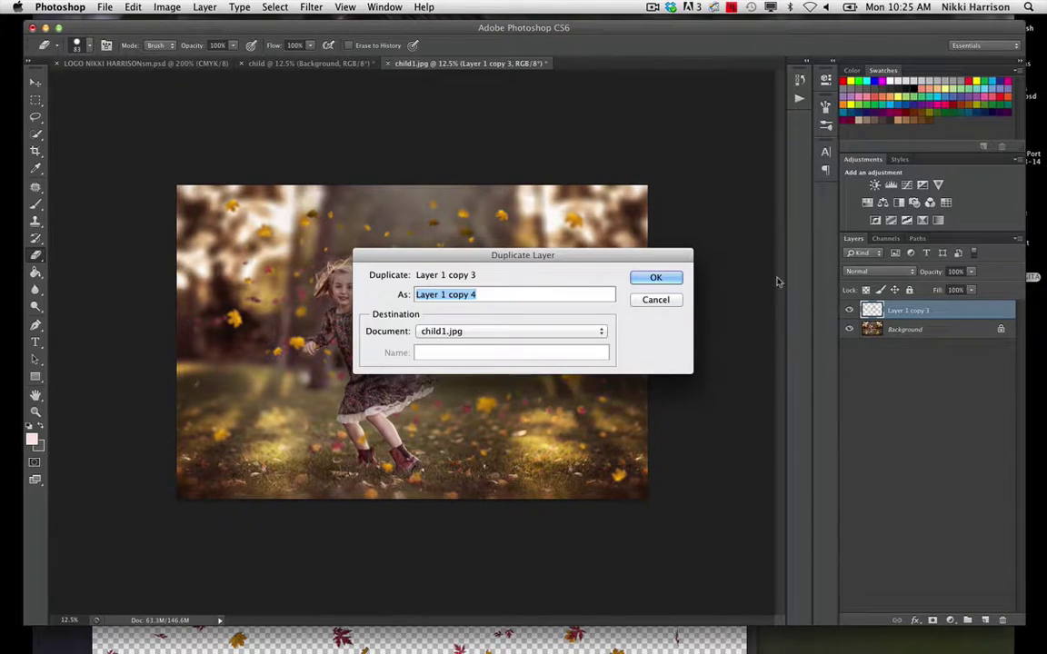
click(656, 279)
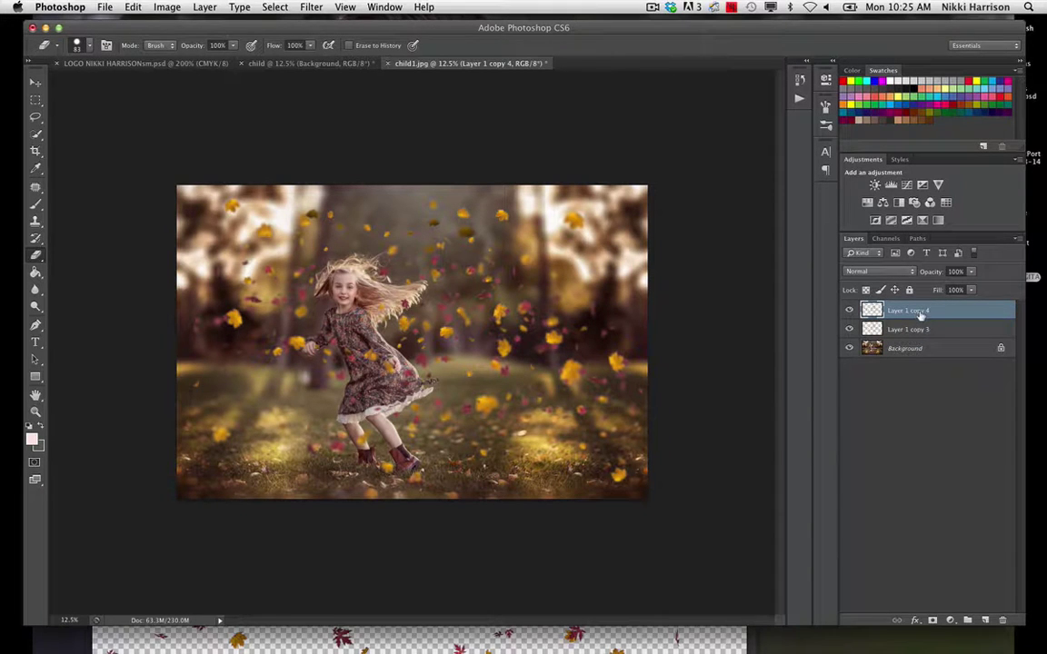
right_click(915, 312)
click(930, 283)
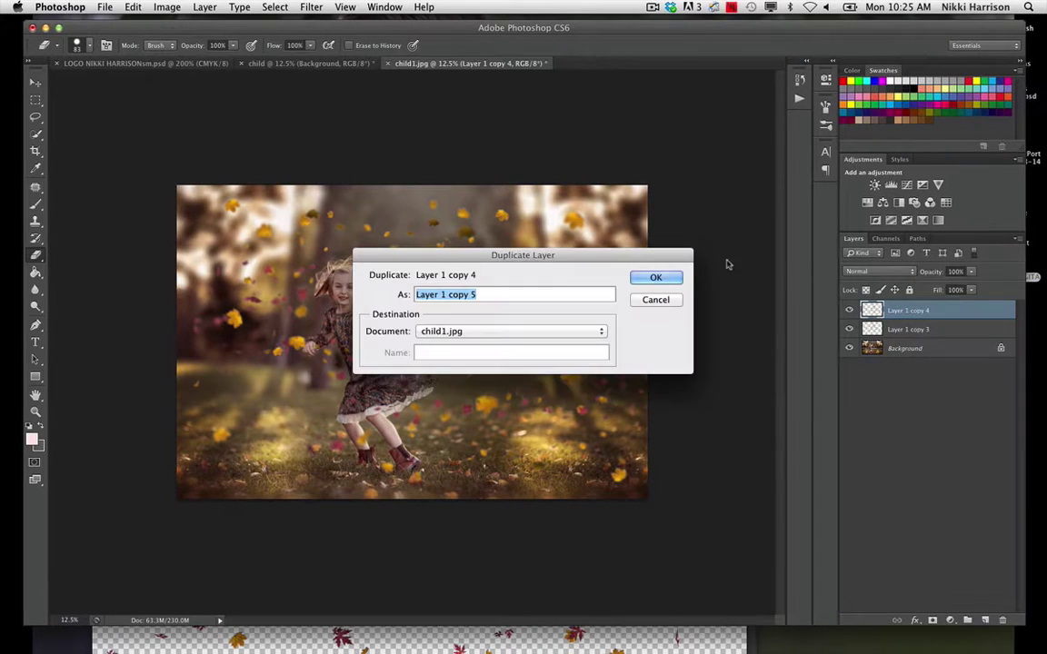
key(Return)
click(849, 310)
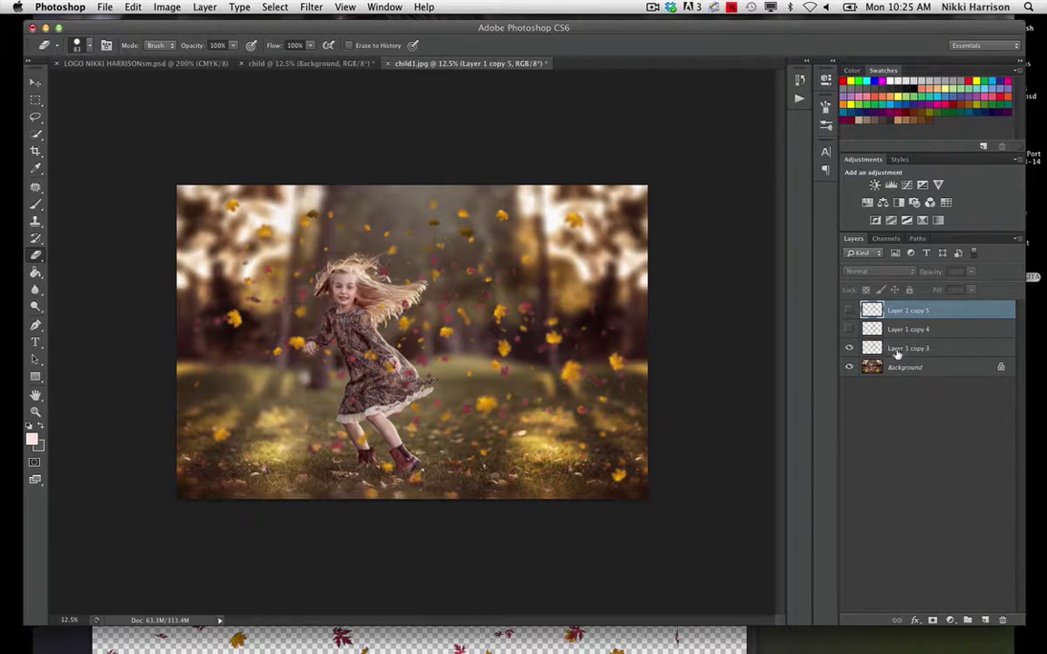
click(849, 310)
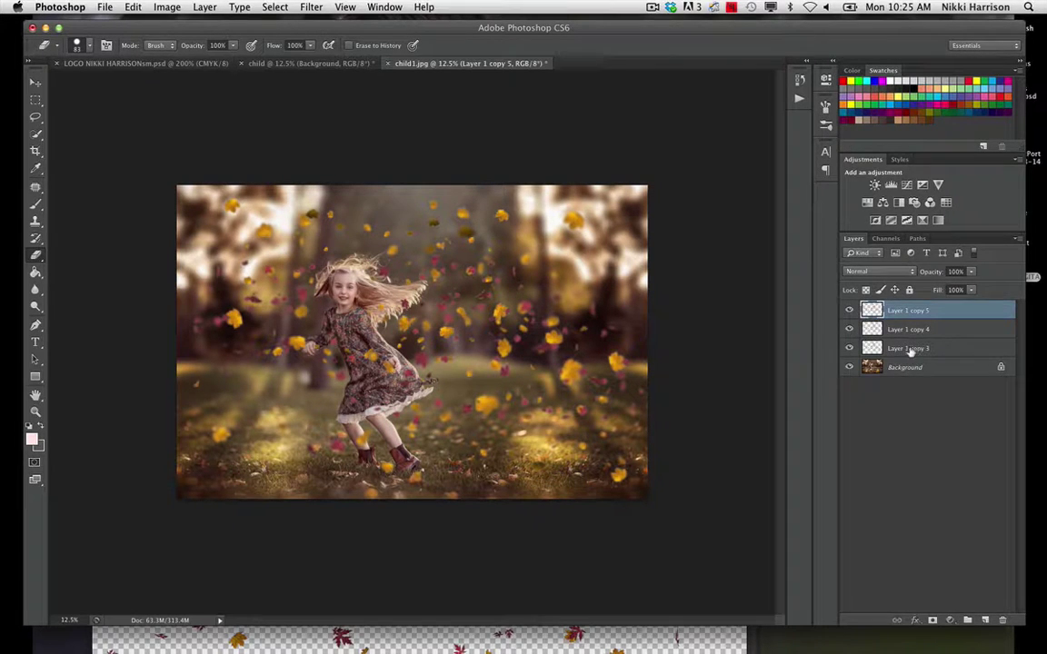
Reduce the opacity of Layer 1 copy 3 to about 36% and Layer 1 copy 4 to about 51%.
click(914, 350)
click(971, 271)
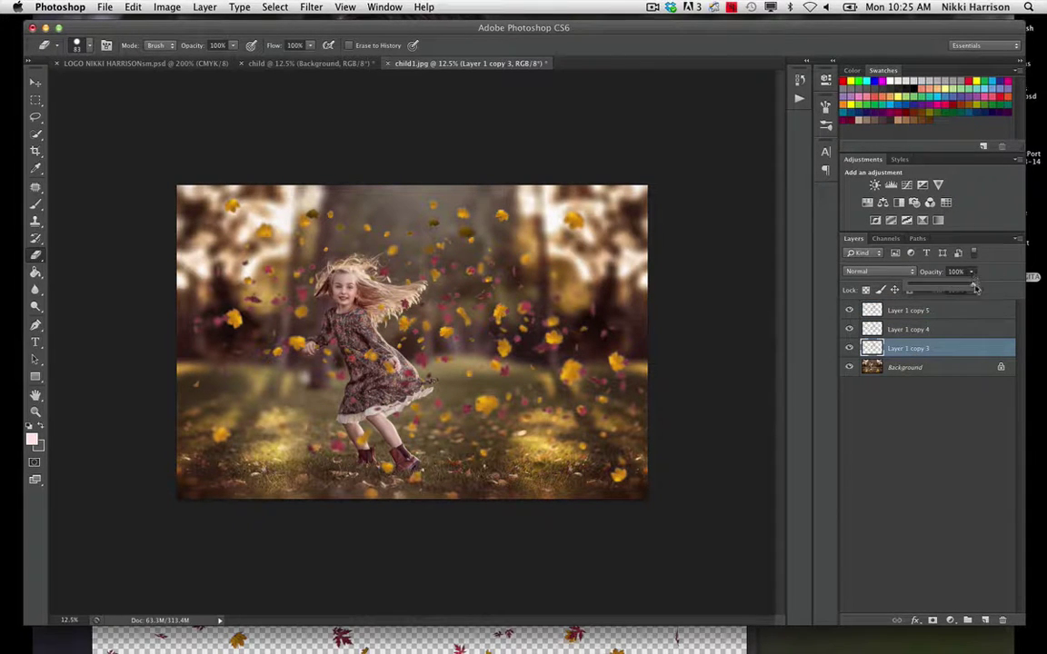
drag(977, 289, 932, 289)
click(918, 329)
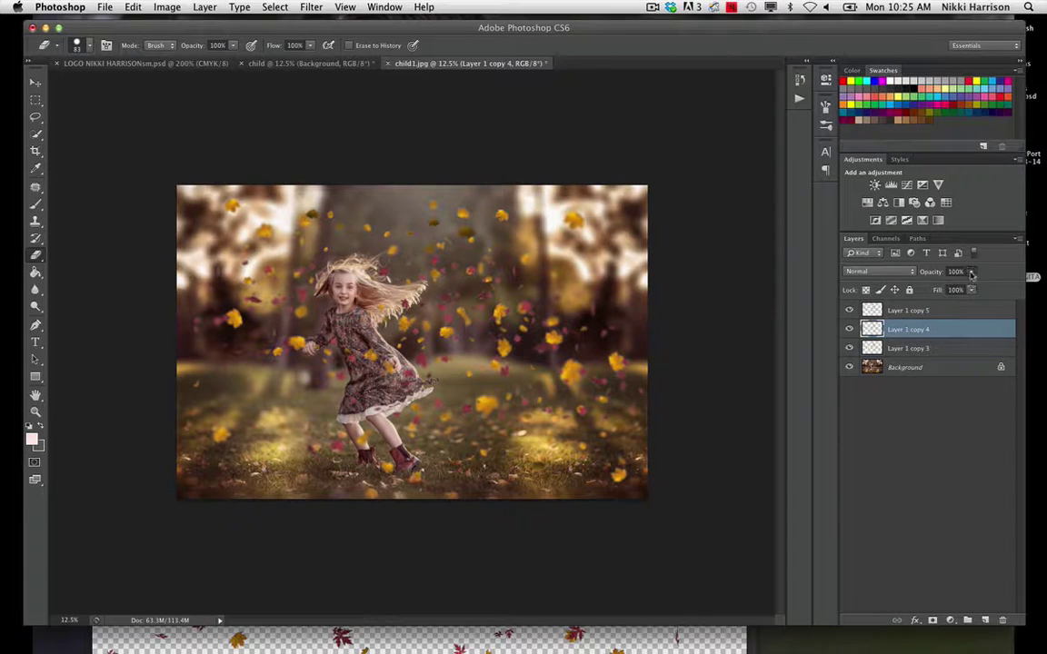
click(971, 271)
drag(977, 289, 937, 290)
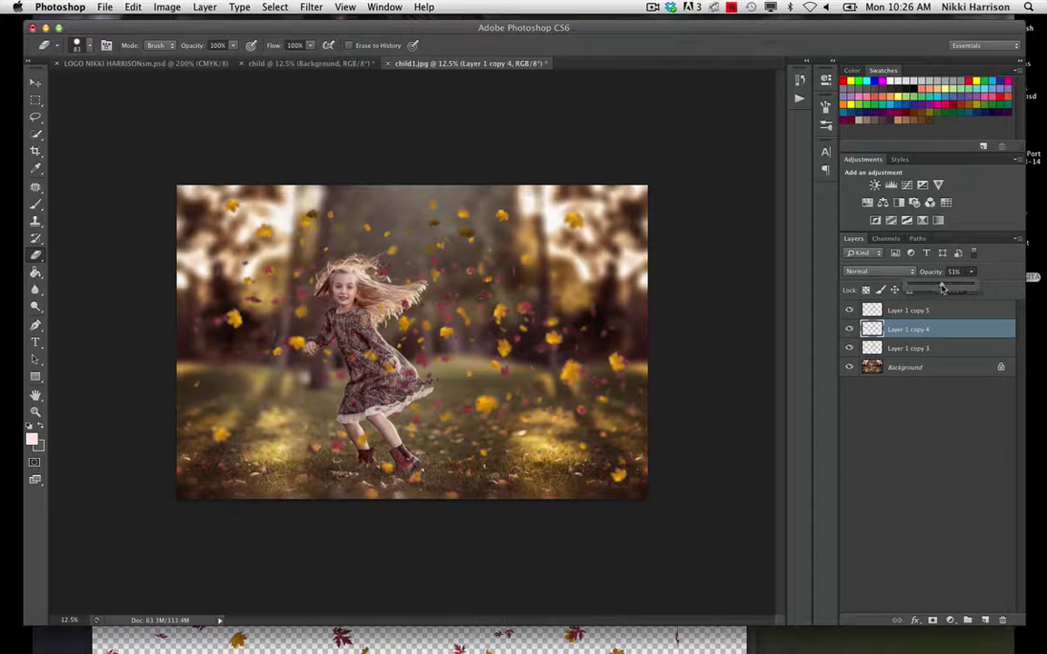
Reduce the opacity of the topmost leaves layer, Layer 1 copy 5, to soften its leaves.
click(948, 310)
click(971, 271)
drag(977, 289, 956, 289)
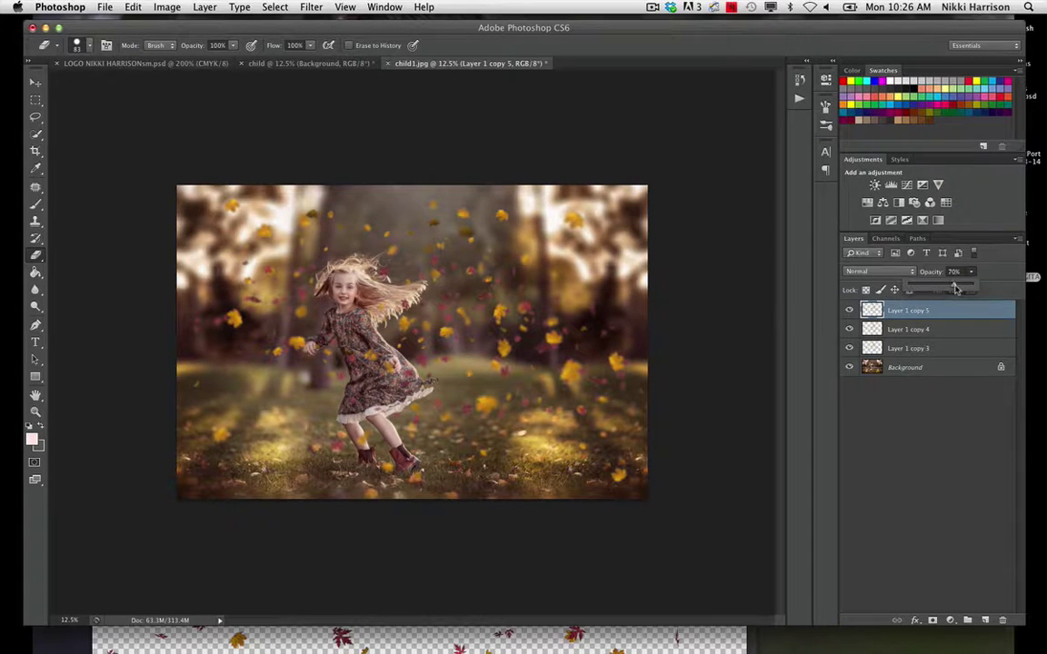
drag(941, 288, 945, 288)
Fine-tune the leaf layers' opacity, setting Layer 1 copy 4 to 34%, and flatten the image.
click(938, 329)
drag(971, 272, 970, 286)
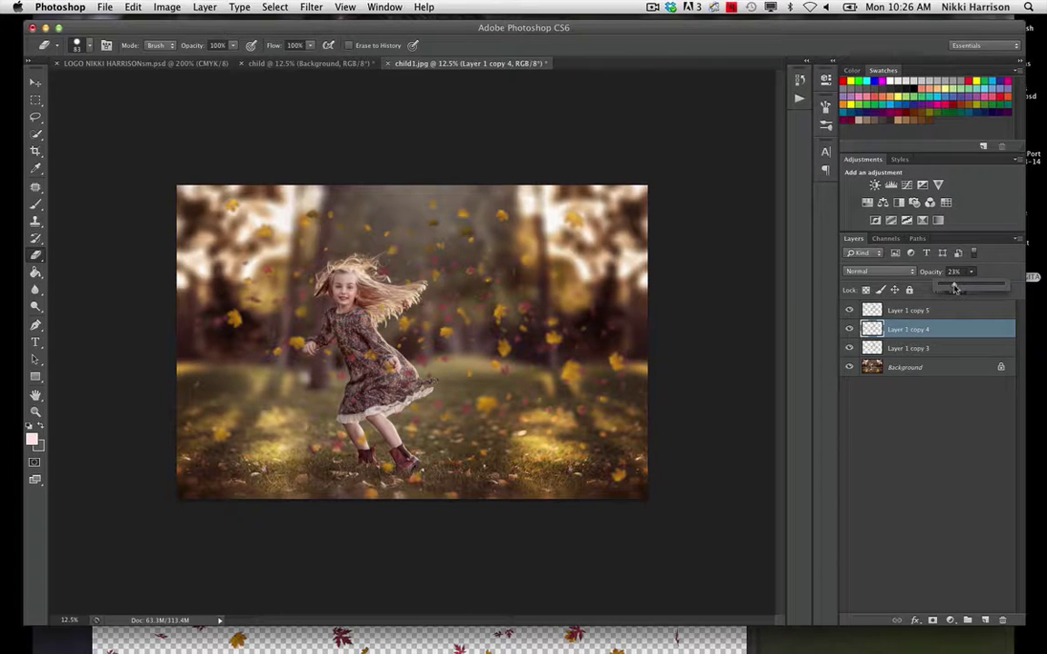
click(909, 348)
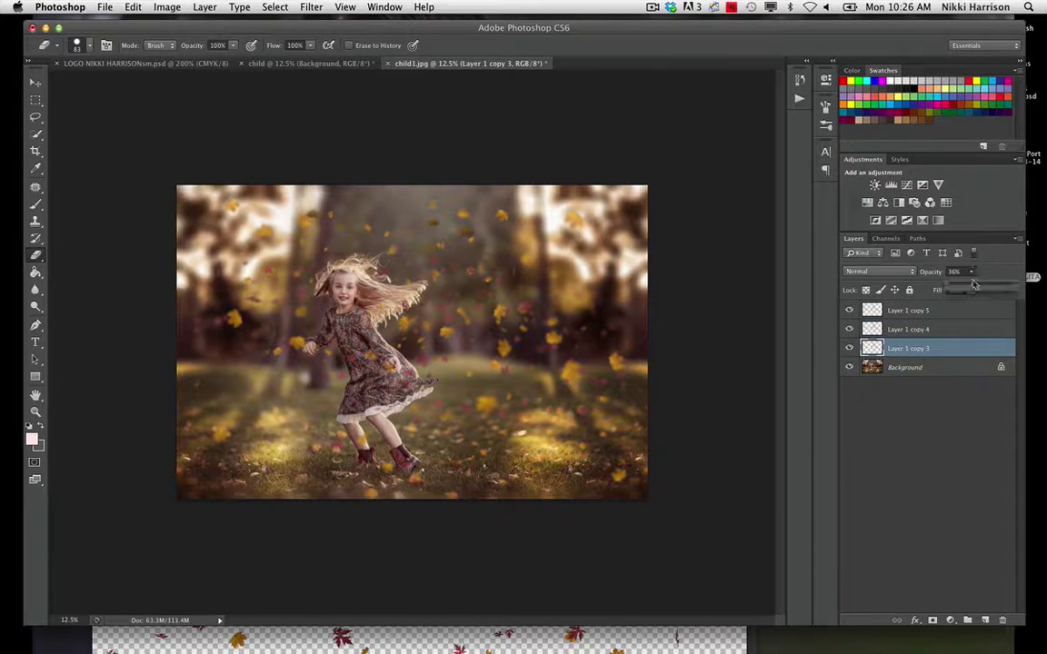
click(971, 271)
click(933, 329)
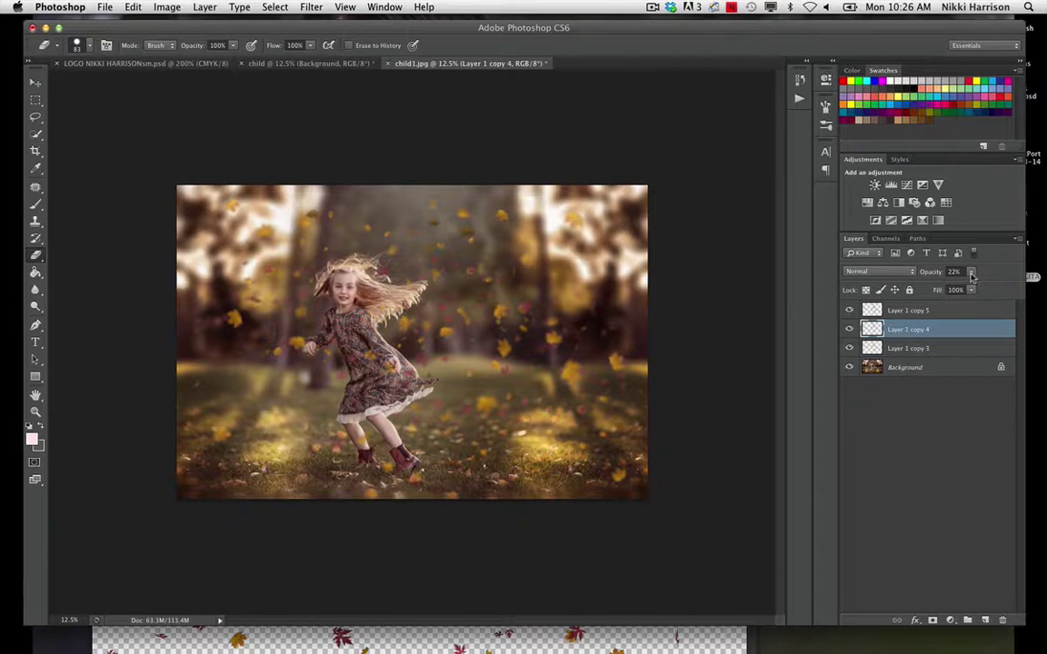
click(972, 274)
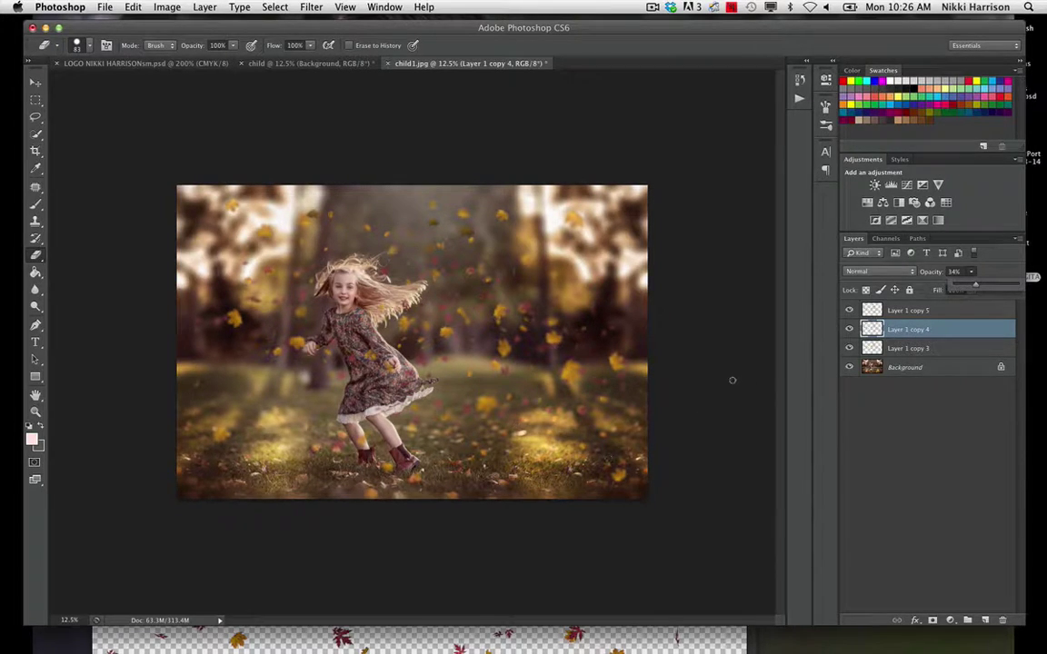
click(205, 8)
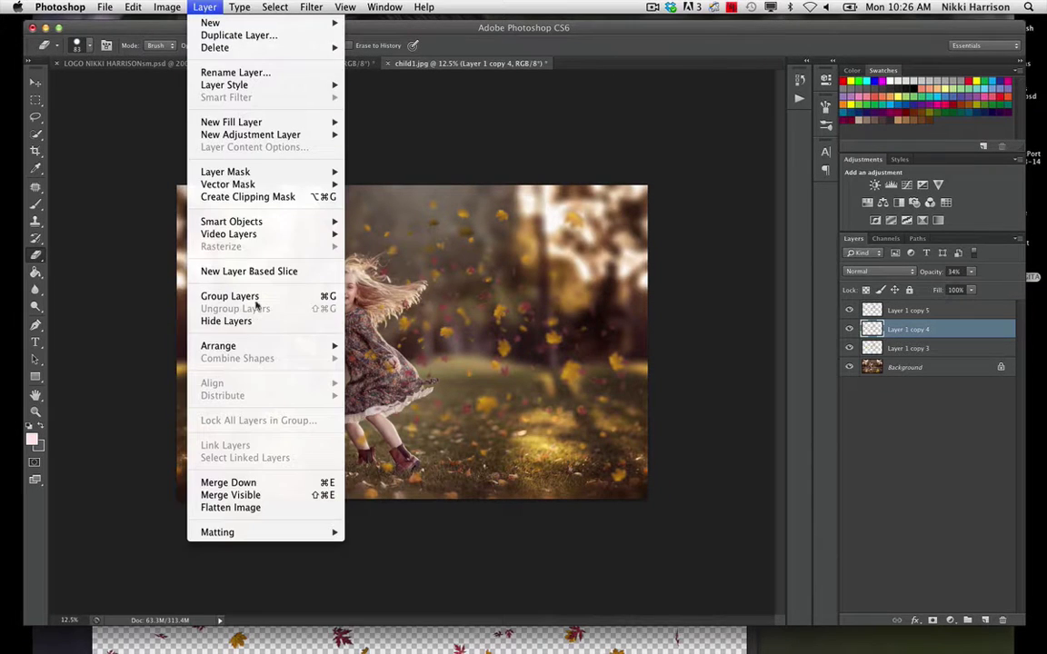
click(291, 505)
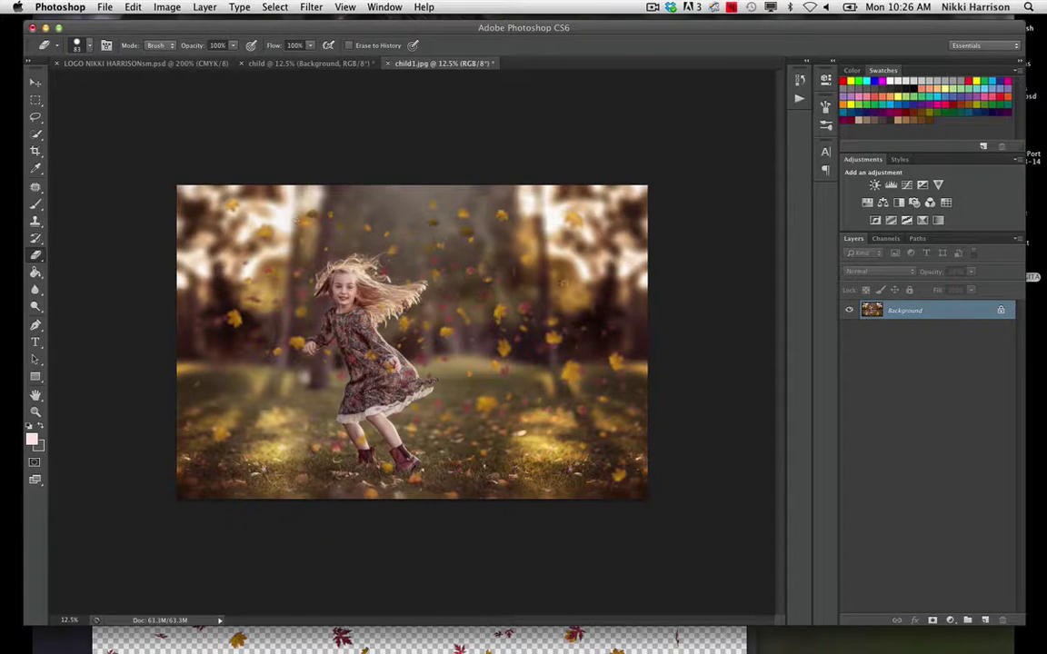
Set the foreground colour to the off-white f8f2f0 and return to the Eraser tool.
click(32, 440)
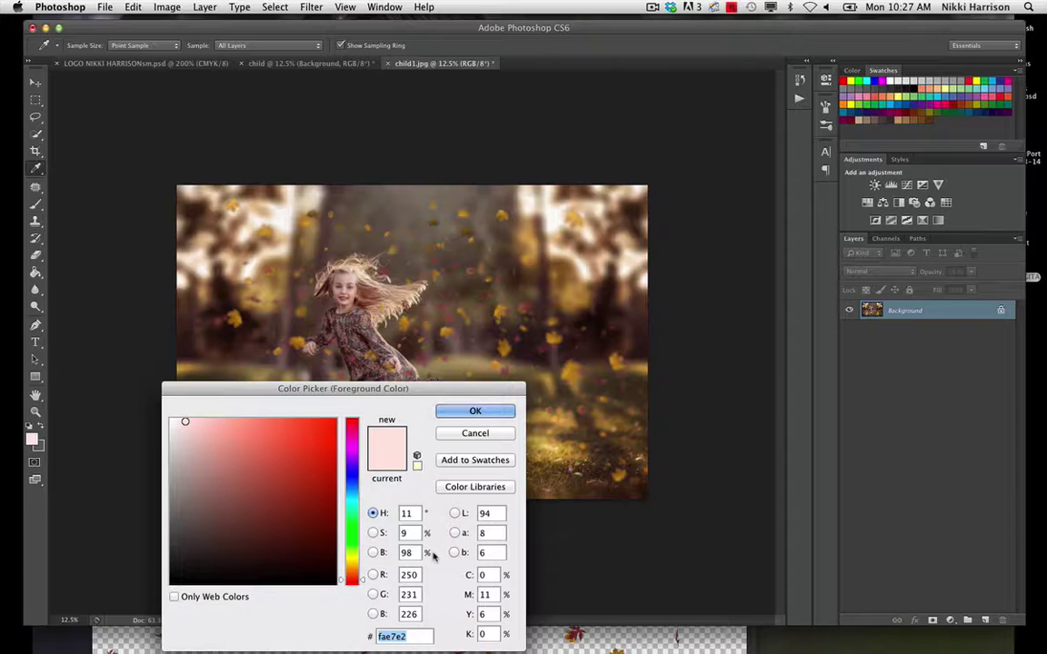
text(f8)
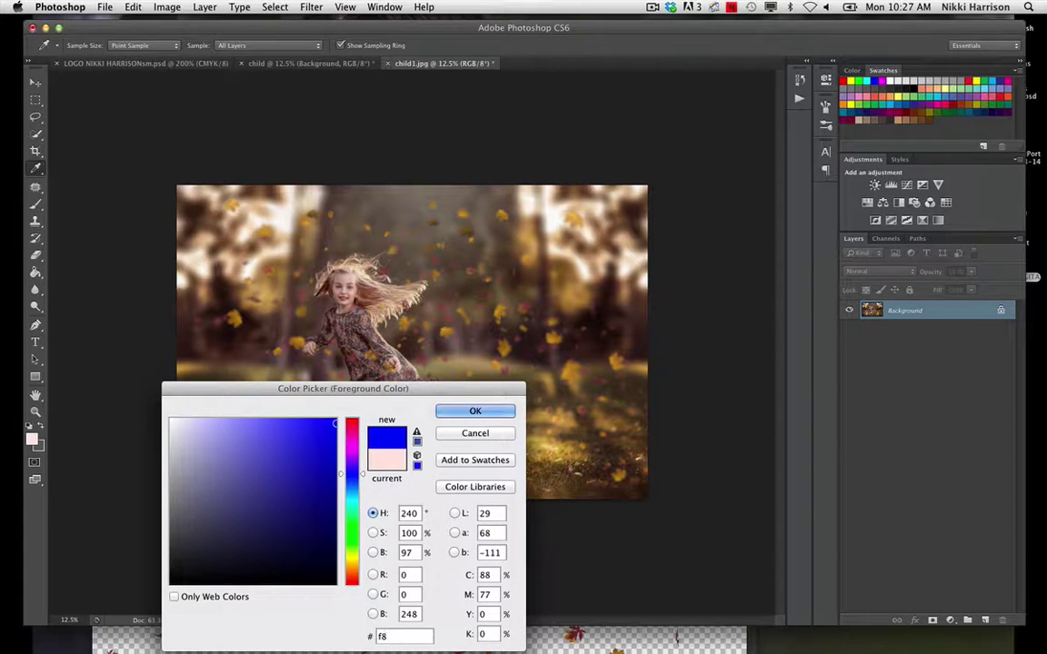
text(f2)
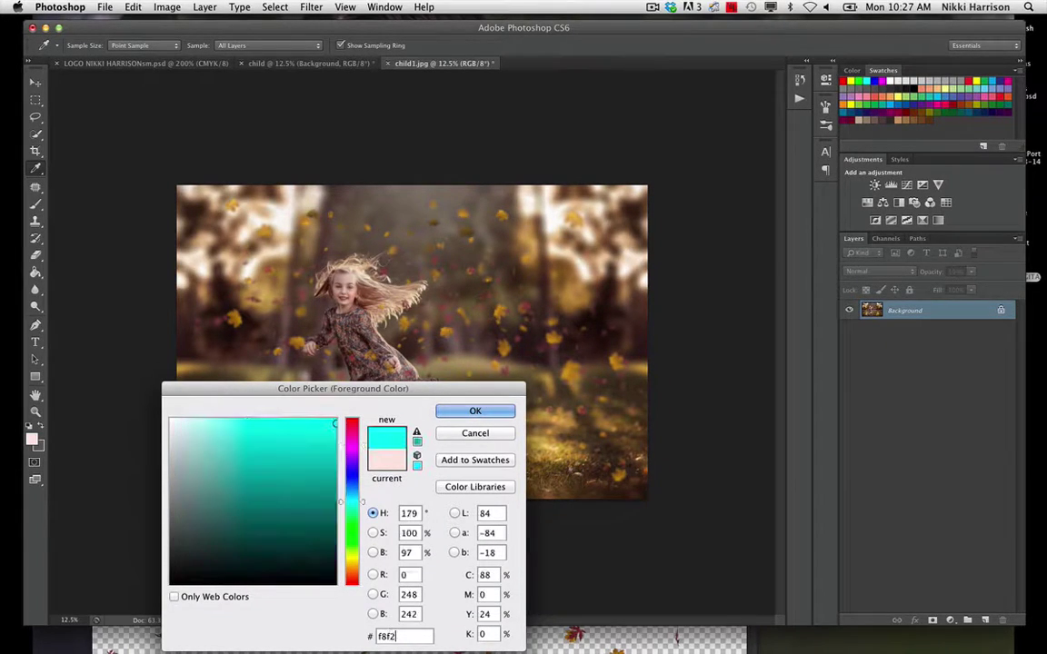
text(f0)
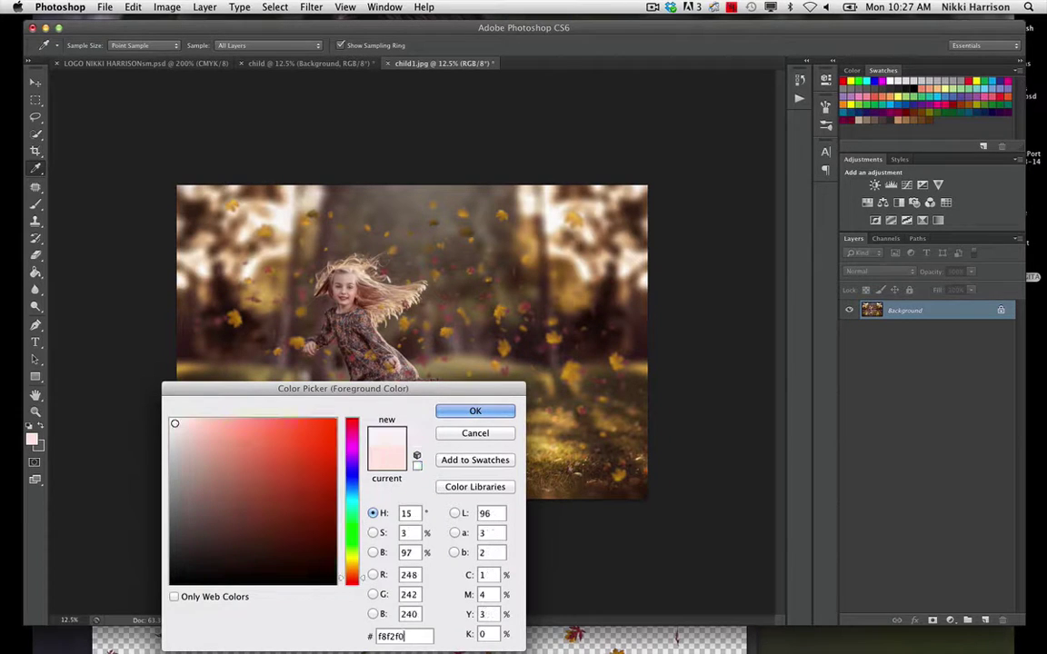
click(474, 411)
key(e)
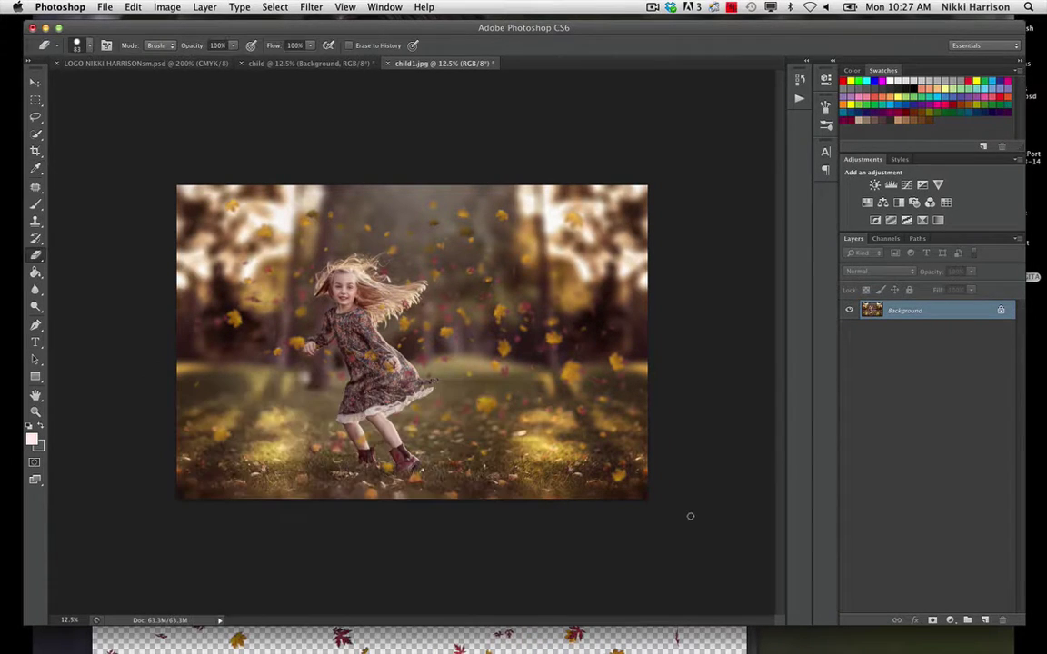
Add a radial gradient fill layer at a 90° angle and 100% scale, and set its opacity to 80%.
click(950, 619)
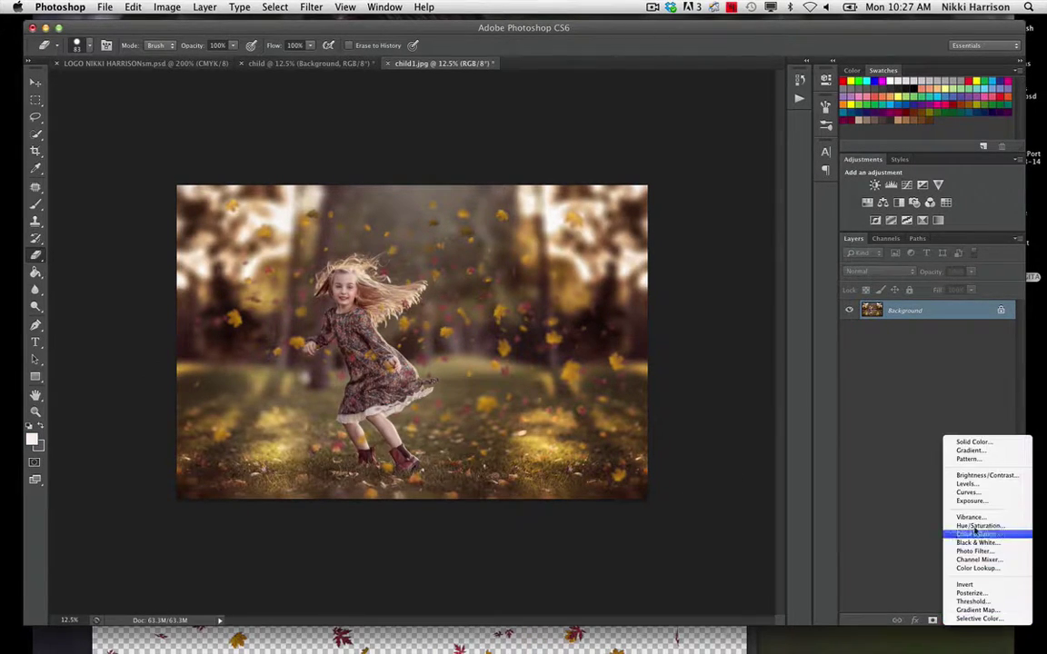
click(990, 451)
click(715, 299)
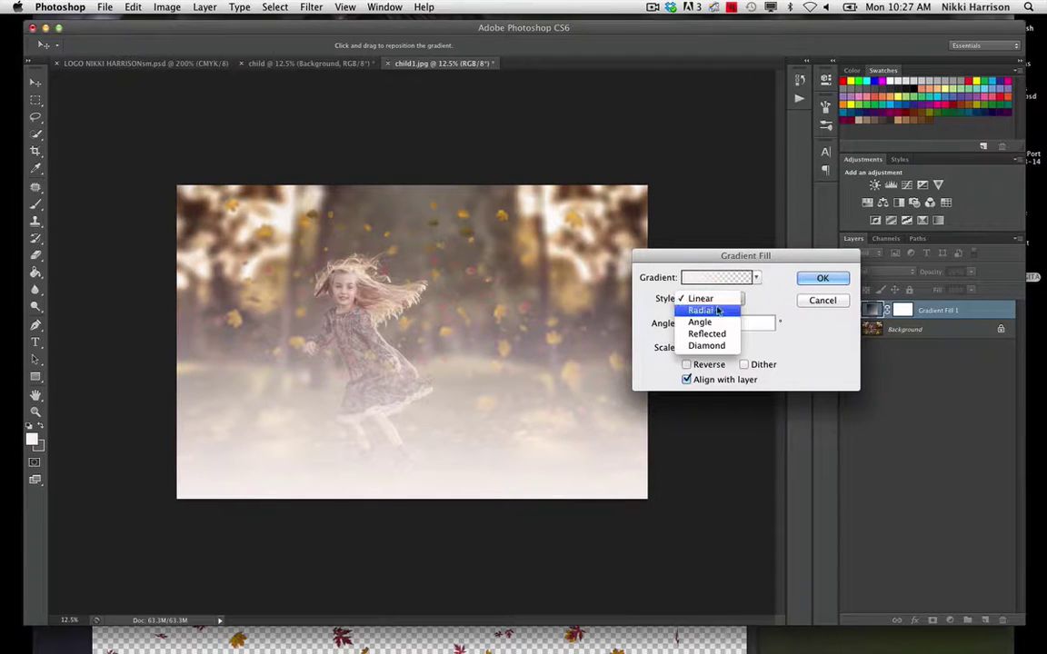
click(738, 309)
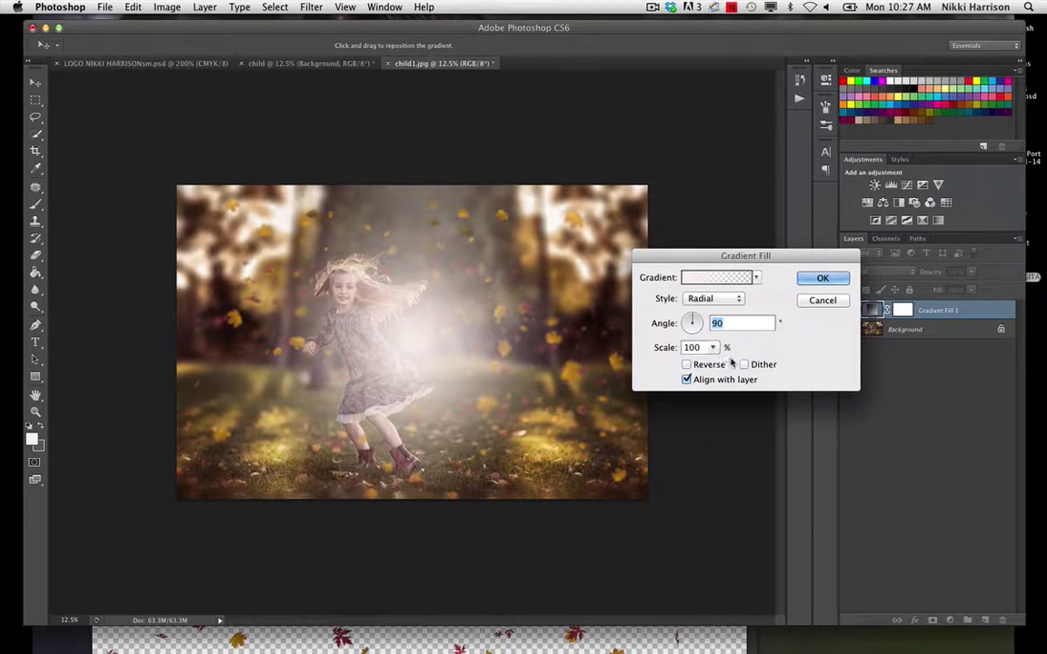
click(815, 279)
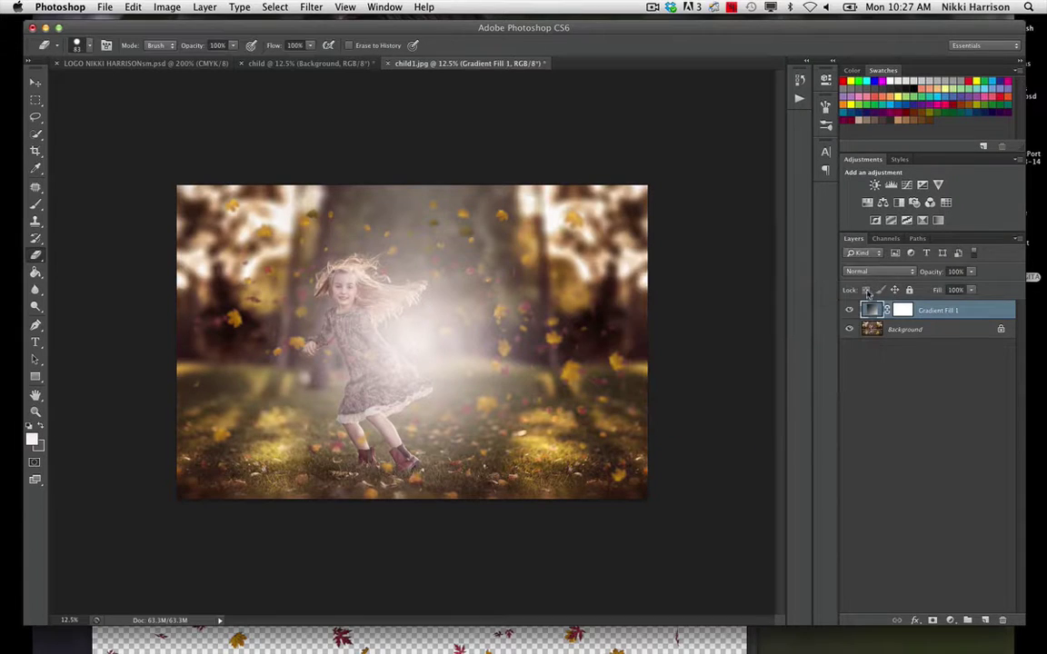
click(948, 273)
text(80)
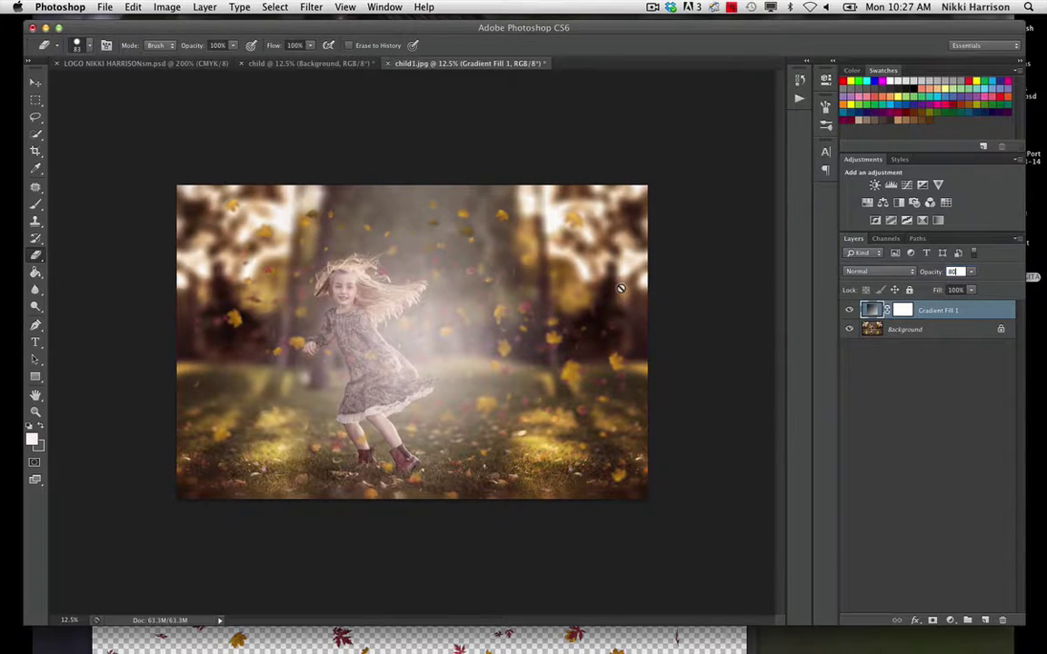
Reposition the radial glow of Gradient Fill 1 over the bright trees in the image's upper-left background.
double_click(871, 310)
drag(445, 338, 275, 245)
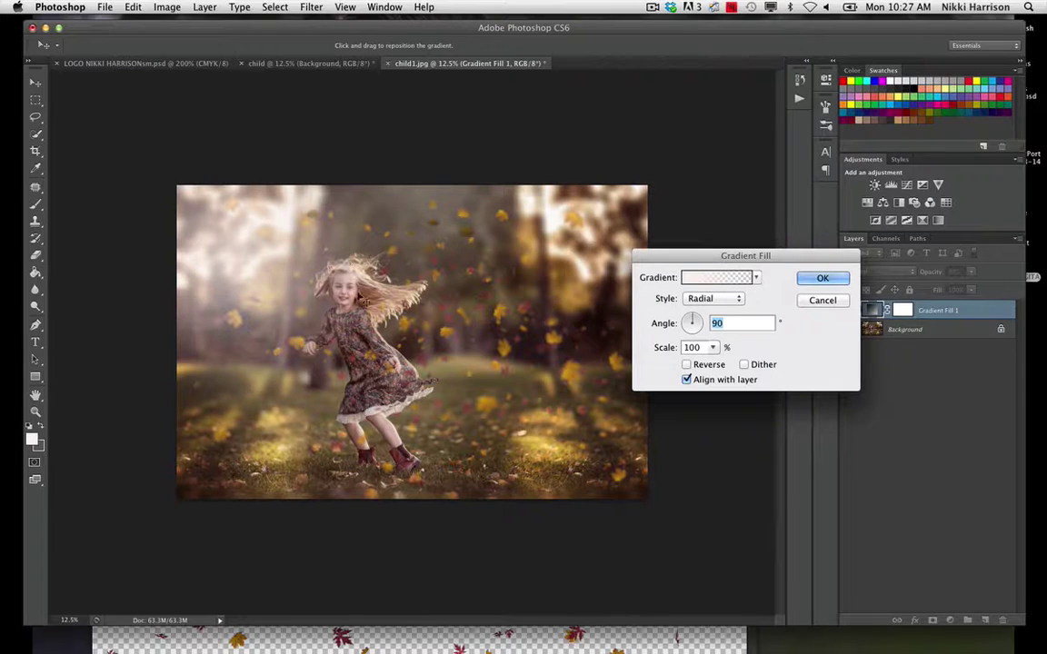
click(823, 279)
key(e)
Duplicate the Gradient Fill 1 layer and set the copy's gradient scale to 145%.
right_click(950, 310)
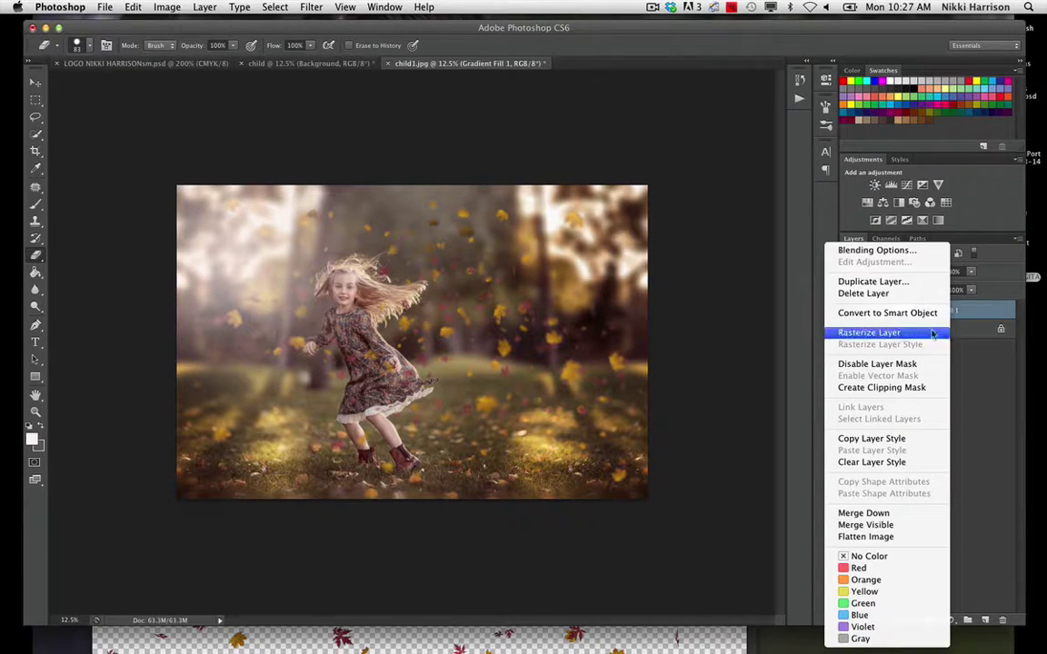
click(916, 283)
click(673, 280)
double_click(874, 311)
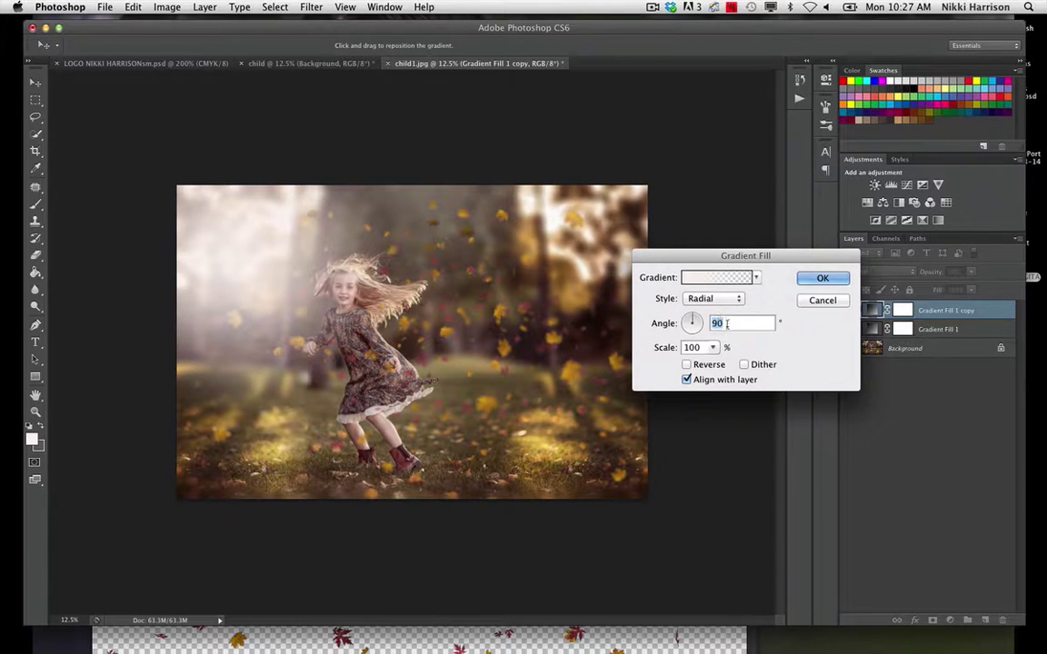
key(Tab)
text(145)
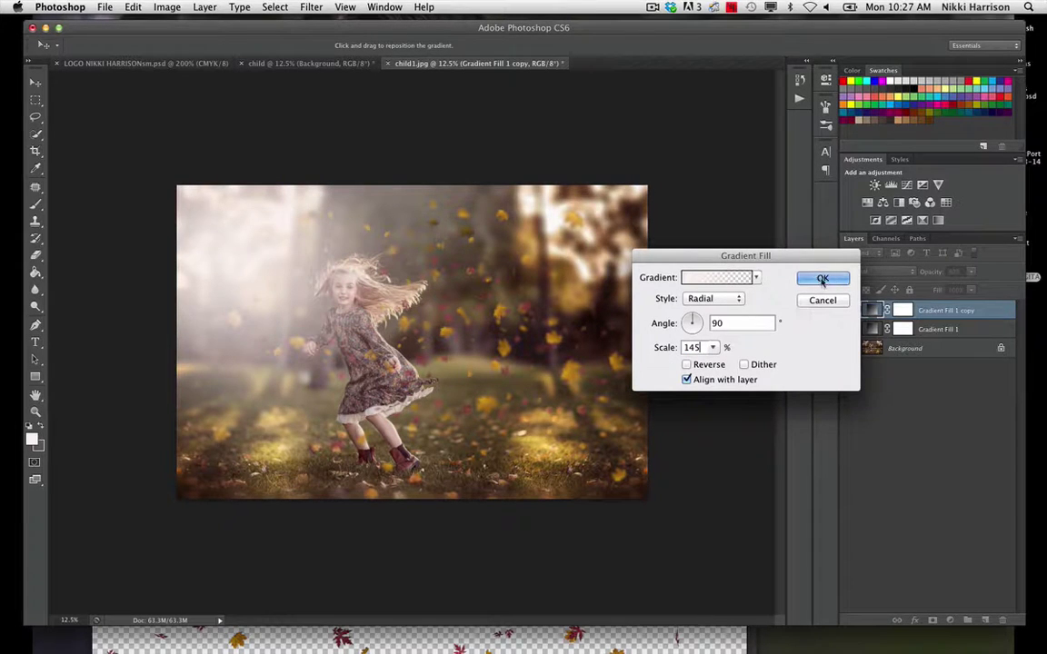
click(823, 280)
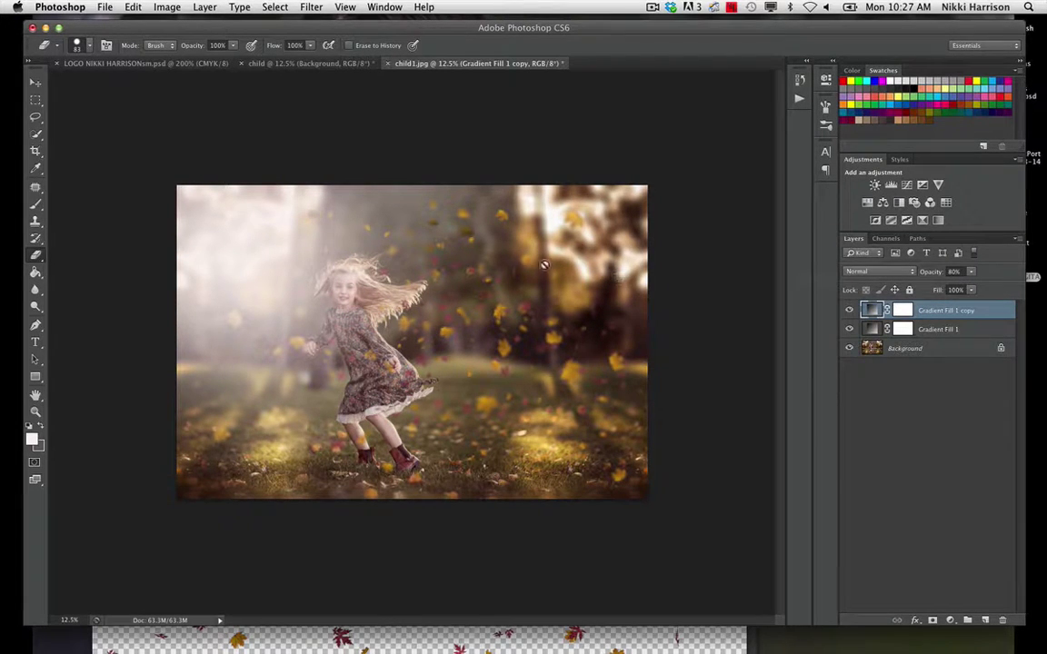
Reposition the glow of Gradient Fill 1 copy over the bright trees in the image's upper-right background.
double_click(874, 311)
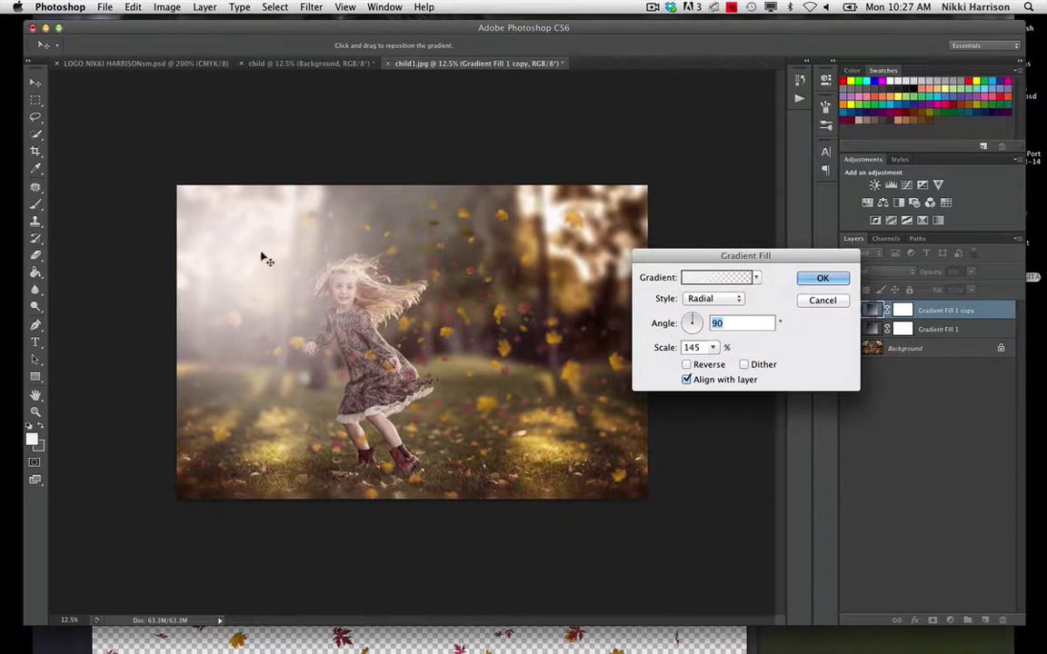
drag(263, 260, 600, 245)
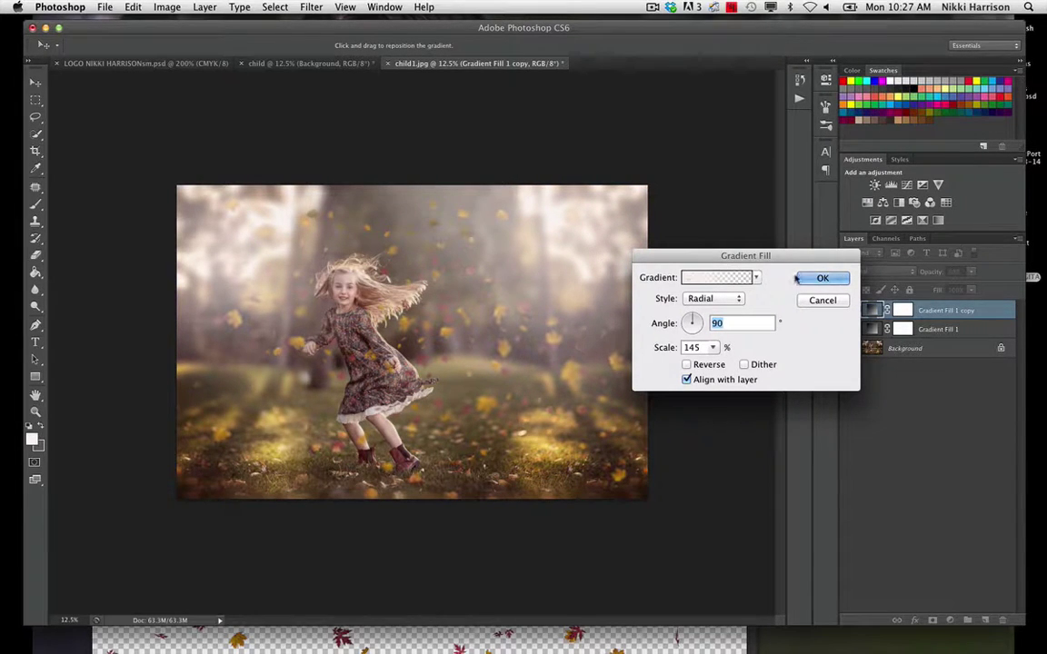
click(809, 278)
Paint black on the Gradient Fill 1 mask with a 53% opacity brush to clear haze from the girl's face, hair and shoulder.
click(902, 329)
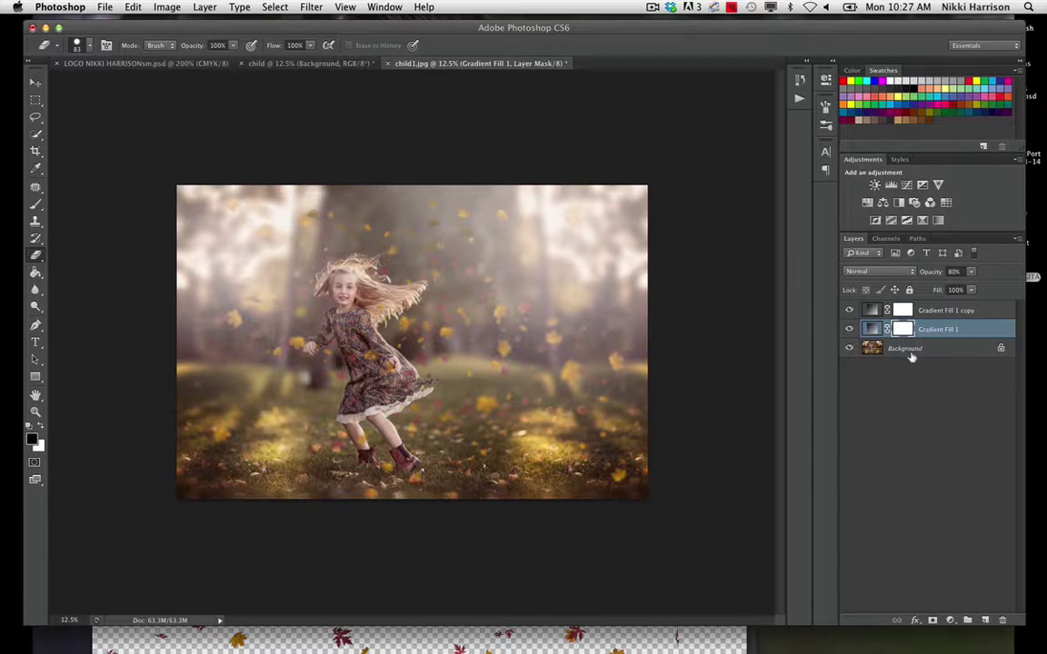
key(b)
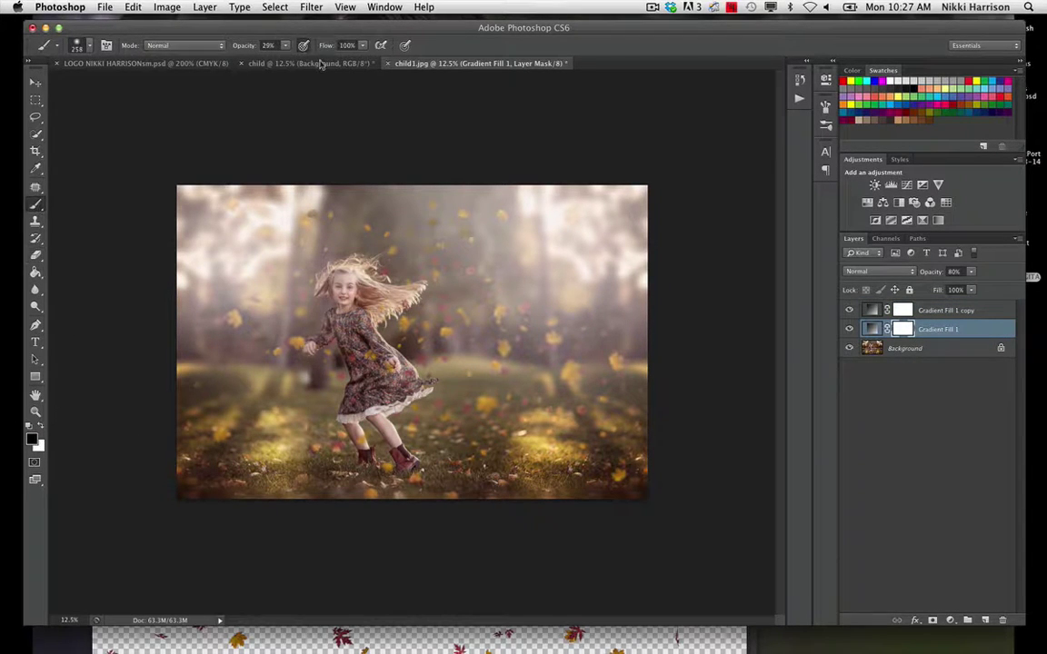
click(285, 46)
drag(332, 58, 303, 61)
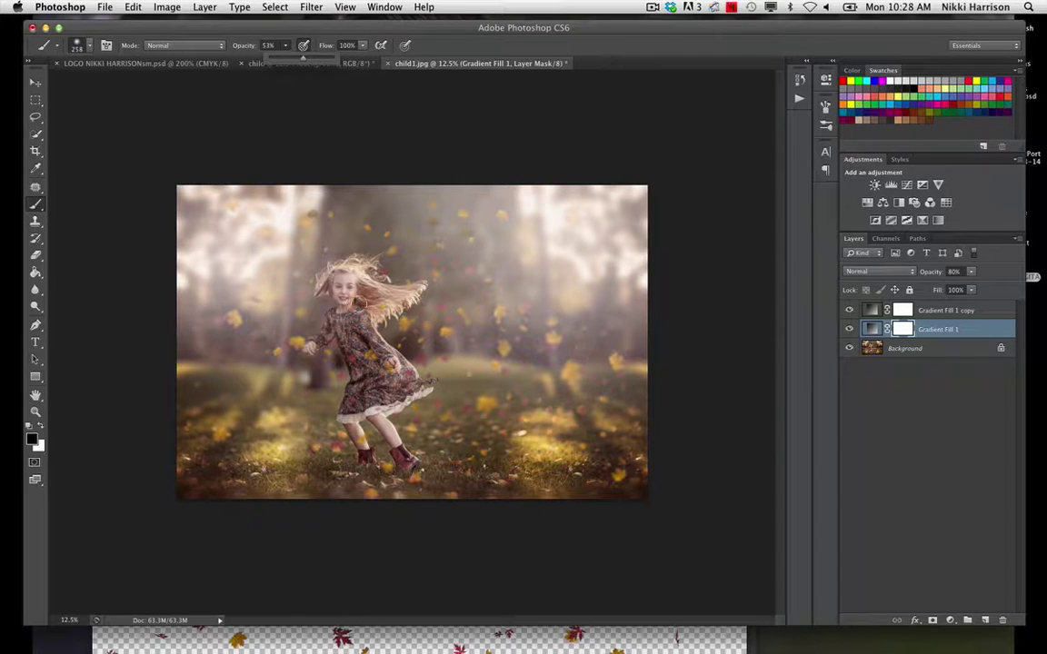
click(313, 263)
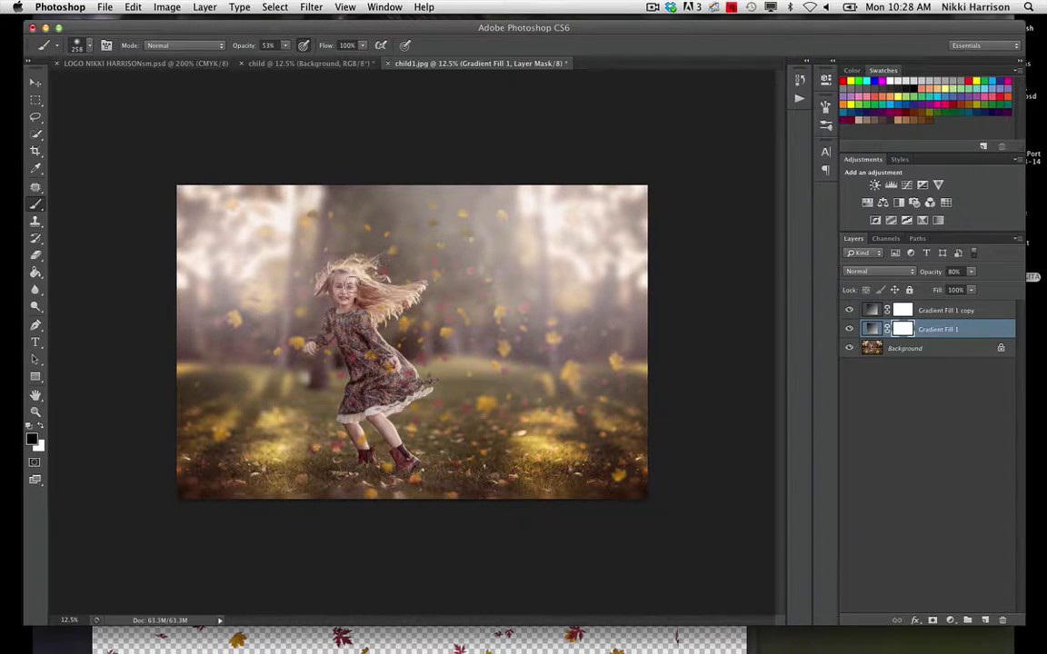
drag(344, 282, 354, 279)
mouse_move(318, 271)
mouse_down()
mouse_move(338, 318)
mouse_move(368, 259)
mouse_up()
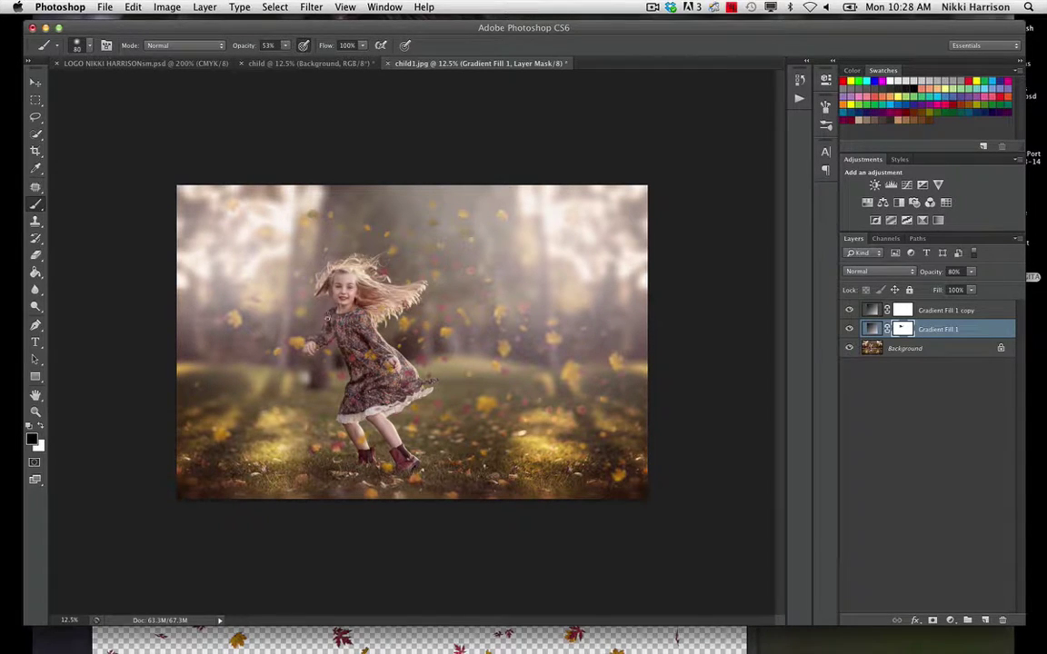
drag(313, 295, 313, 295)
Paint black with a smaller brush on the Gradient Fill 1 copy mask to clear the haze over the girl's dress.
key(alt+bracketright)
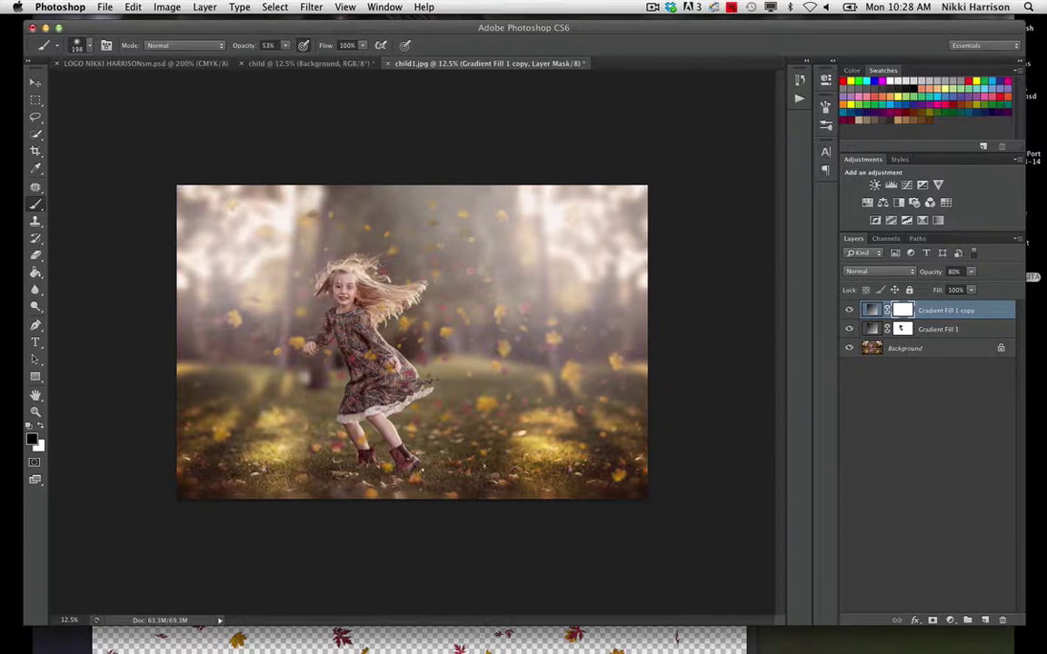
key(bracketleft)
key(bracketleft)
key(bracketleft)
key(bracketleft)
drag(366, 404, 352, 316)
drag(352, 317, 343, 321)
Slightly feather the layer mask of Gradient Fill 1 and collapse the mask properties.
click(826, 79)
click(937, 329)
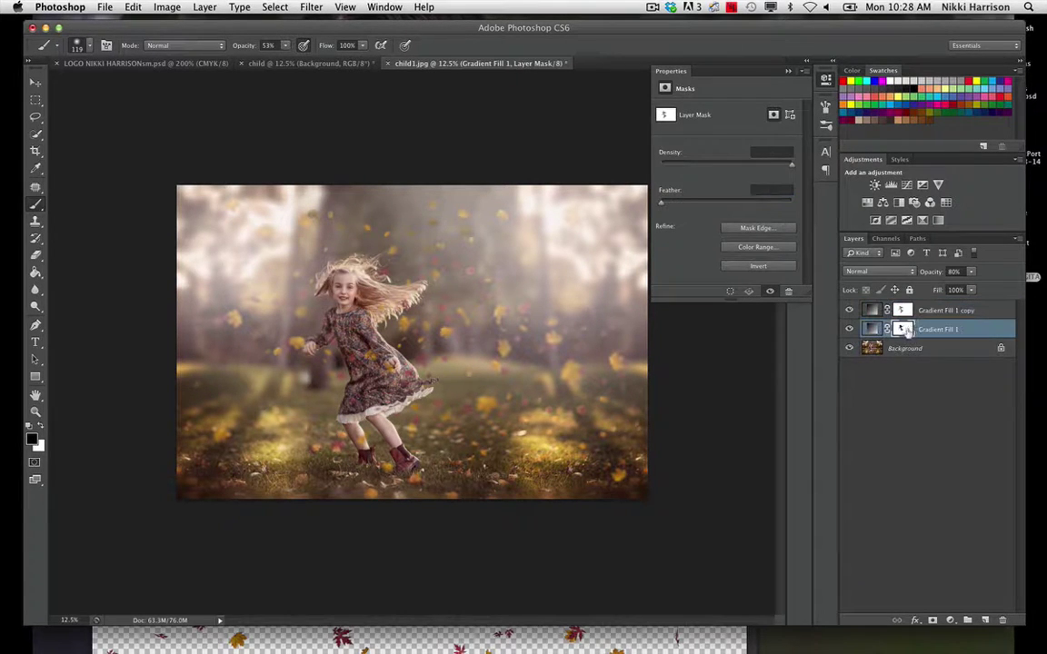
drag(666, 204, 680, 206)
click(787, 72)
click(705, 69)
click(747, 72)
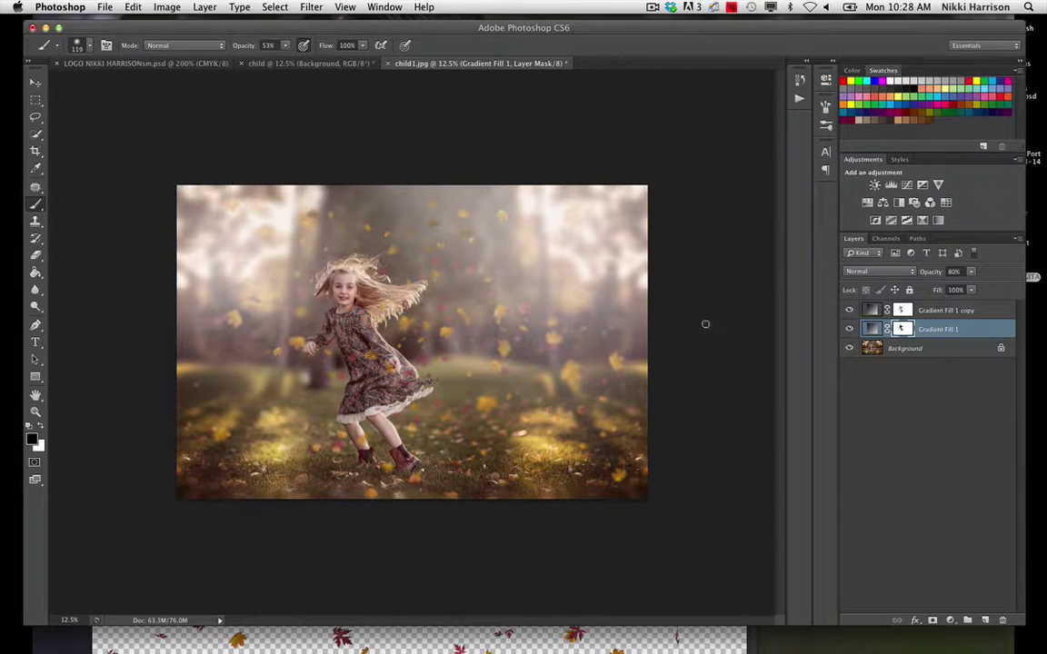
Flatten the image and duplicate the Background layer as Background copy.
click(205, 6)
click(262, 508)
right_click(909, 311)
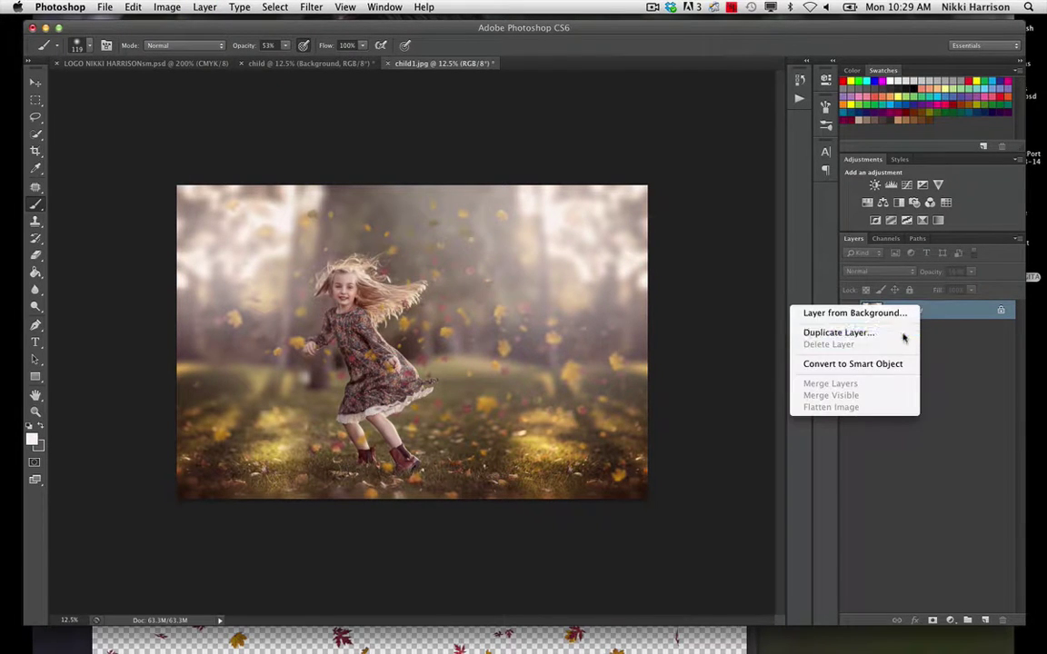
click(900, 334)
click(669, 275)
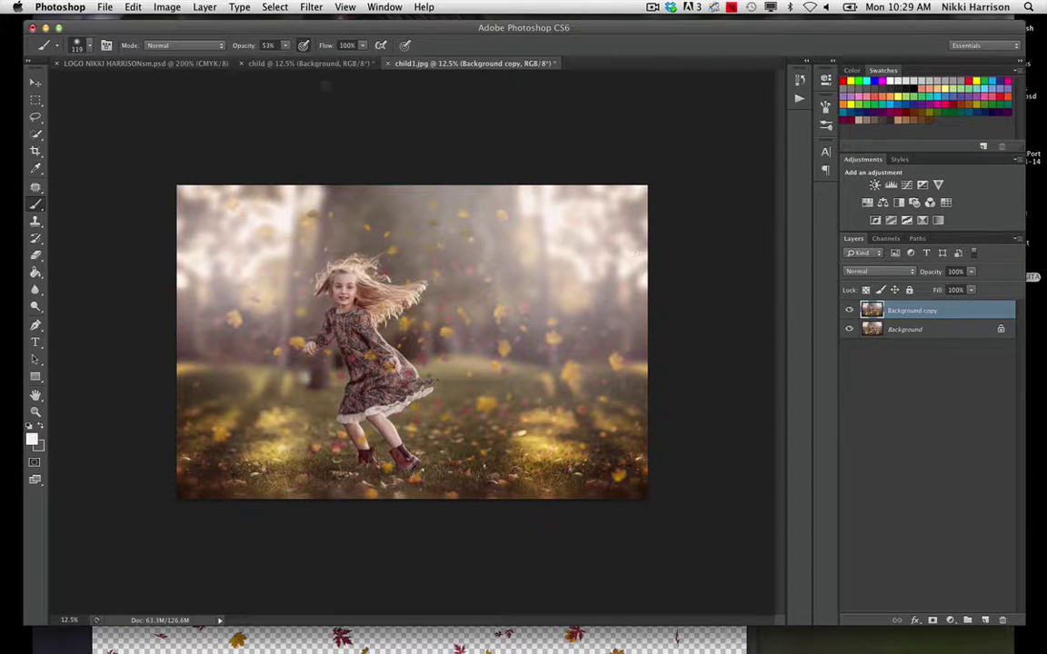
Use Apply Image on Background copy with Soft Light blending at 100%, and reduce the layer's opacity to 54%.
click(166, 8)
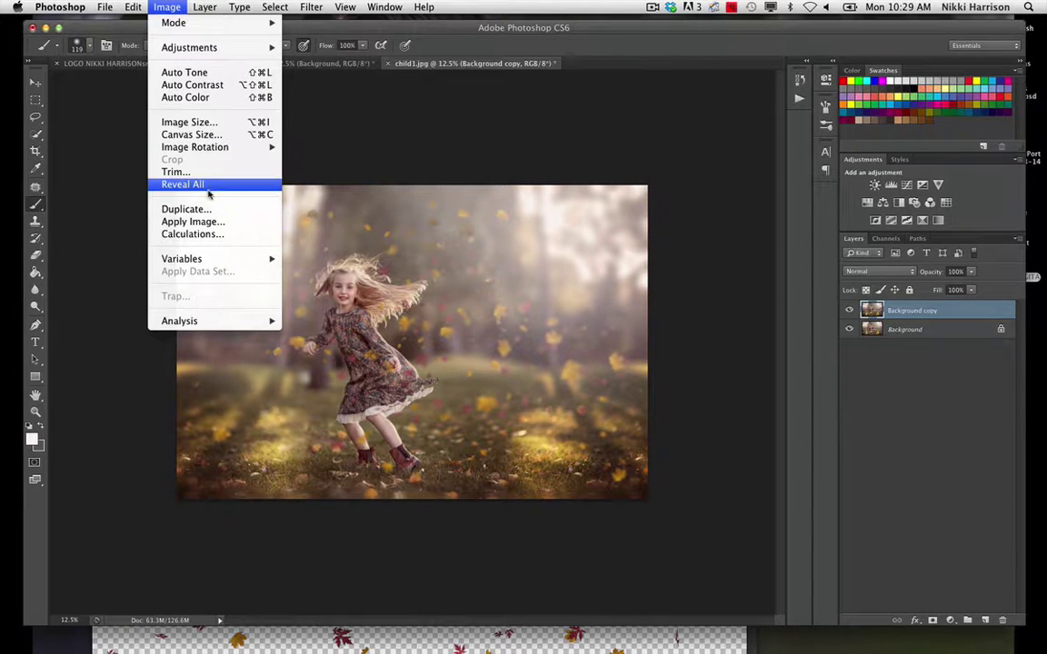
click(209, 222)
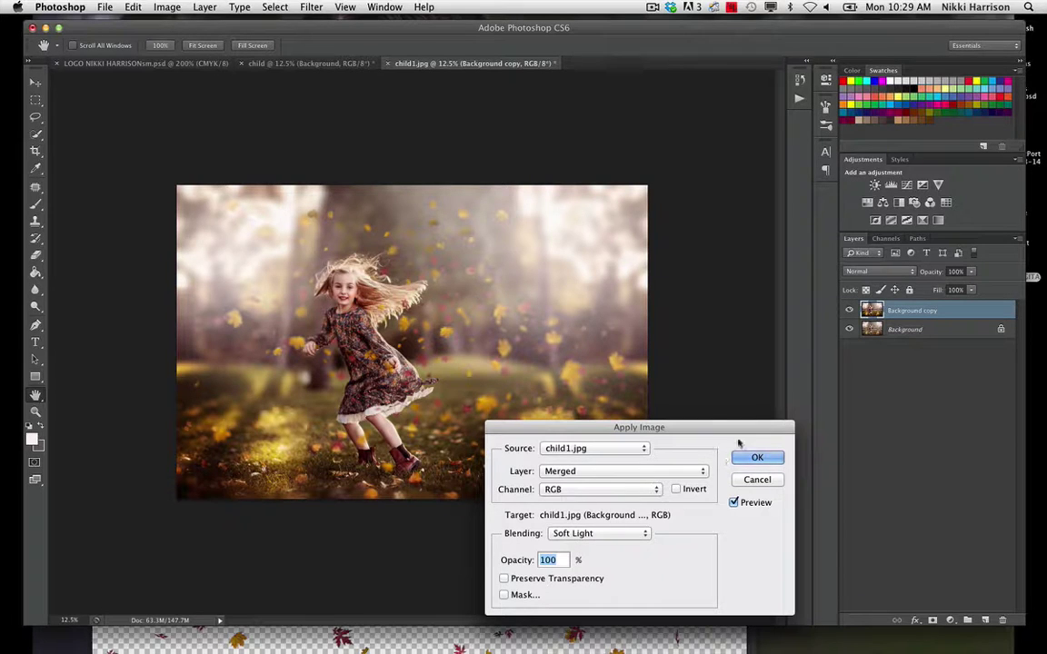
click(753, 463)
key(b)
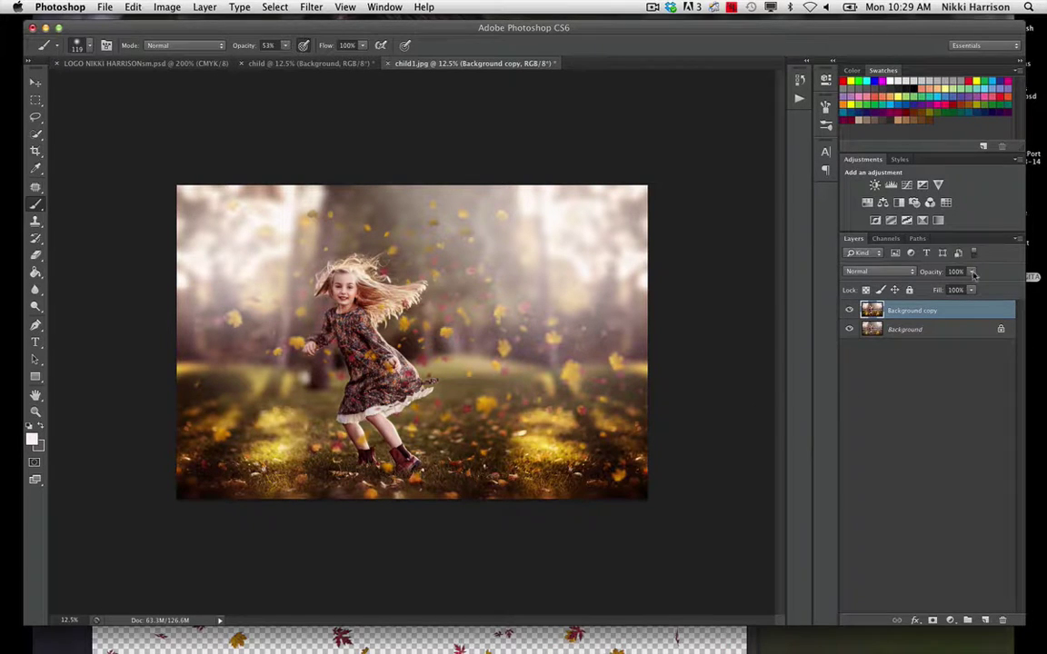
click(970, 289)
drag(974, 289, 937, 291)
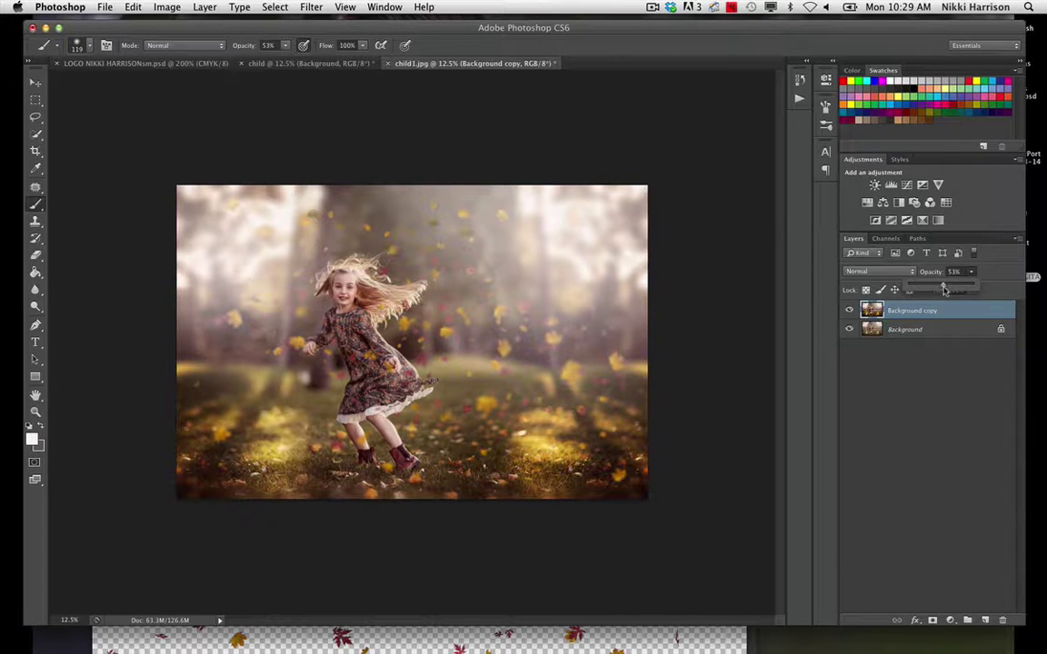
drag(944, 289, 948, 288)
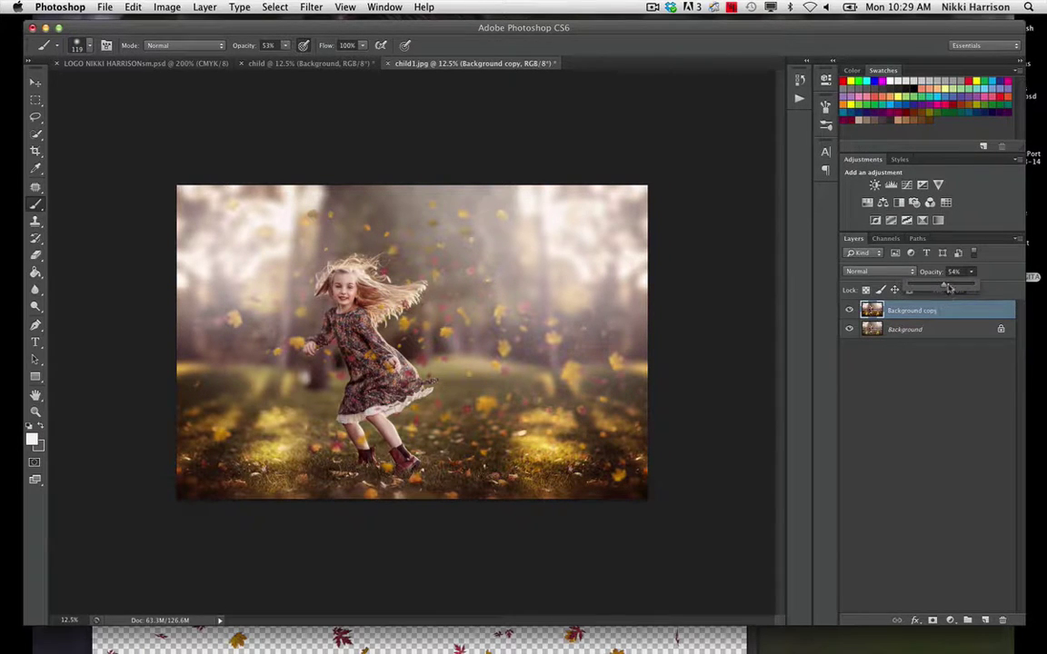
Add a black mask to Background copy and paint white over the girl's face, hair and dress to reveal the contrast.
alt+click(933, 621)
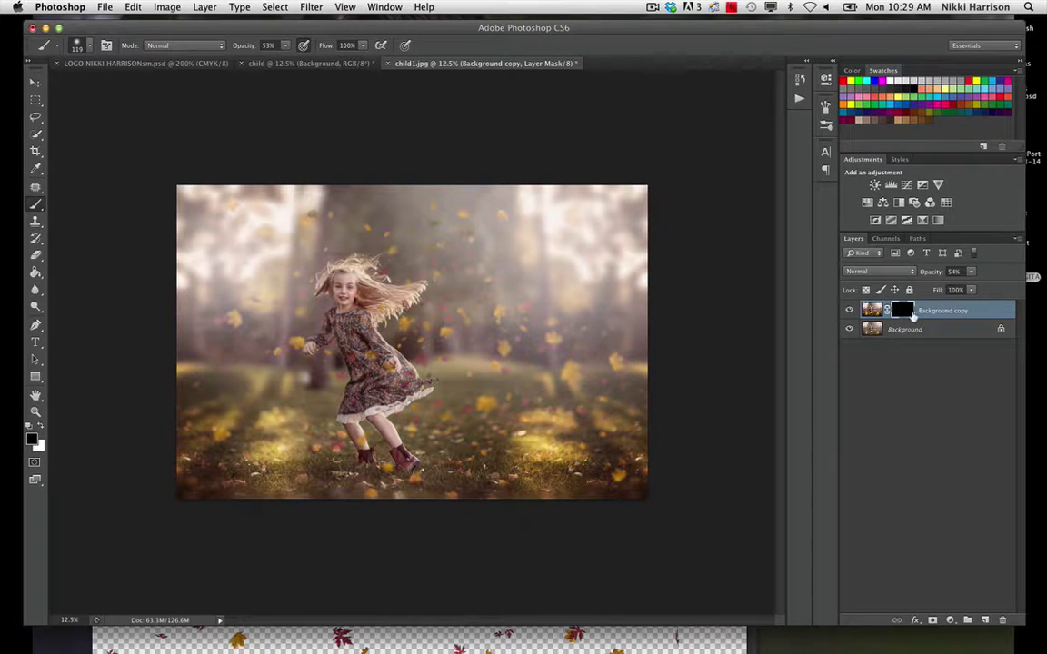
key(x)
key(bracketright)
key(bracketright)
key(bracketright)
key(bracketright)
mouse_move(350, 280)
mouse_down()
mouse_move(311, 259)
mouse_move(316, 250)
mouse_up()
drag(313, 287, 301, 284)
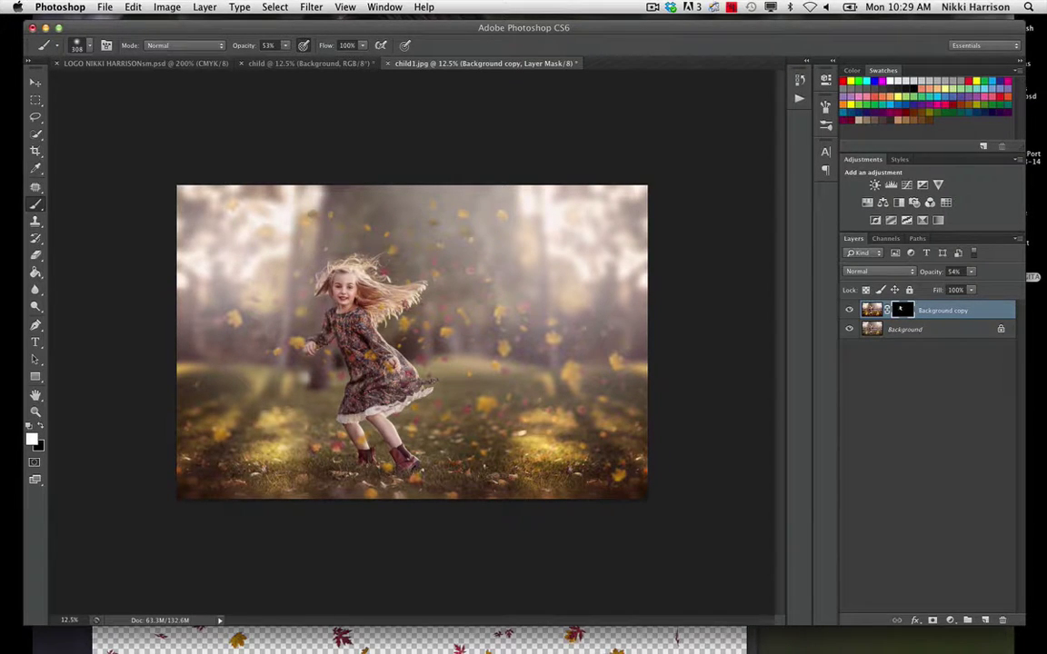
mouse_move(365, 333)
mouse_down()
mouse_move(391, 379)
mouse_move(366, 394)
mouse_up()
Set the brush opacity to 67% and paint the mask over the girl's legs and the leafy grass with a large brush.
click(285, 45)
drag(290, 60, 300, 61)
mouse_move(415, 444)
mouse_down()
mouse_move(482, 477)
mouse_move(623, 472)
mouse_move(389, 448)
mouse_up()
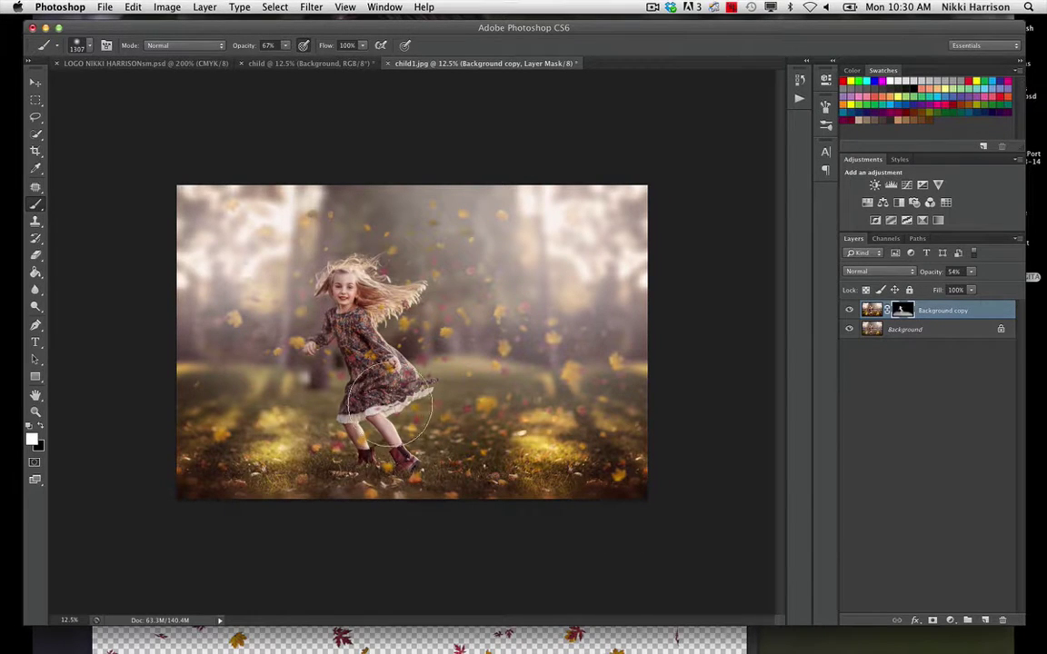
mouse_move(230, 421)
mouse_down()
mouse_move(241, 461)
mouse_move(420, 471)
mouse_move(411, 414)
mouse_move(441, 419)
mouse_move(473, 404)
mouse_move(515, 411)
mouse_move(592, 461)
mouse_move(602, 485)
mouse_move(581, 494)
mouse_move(627, 479)
mouse_up()
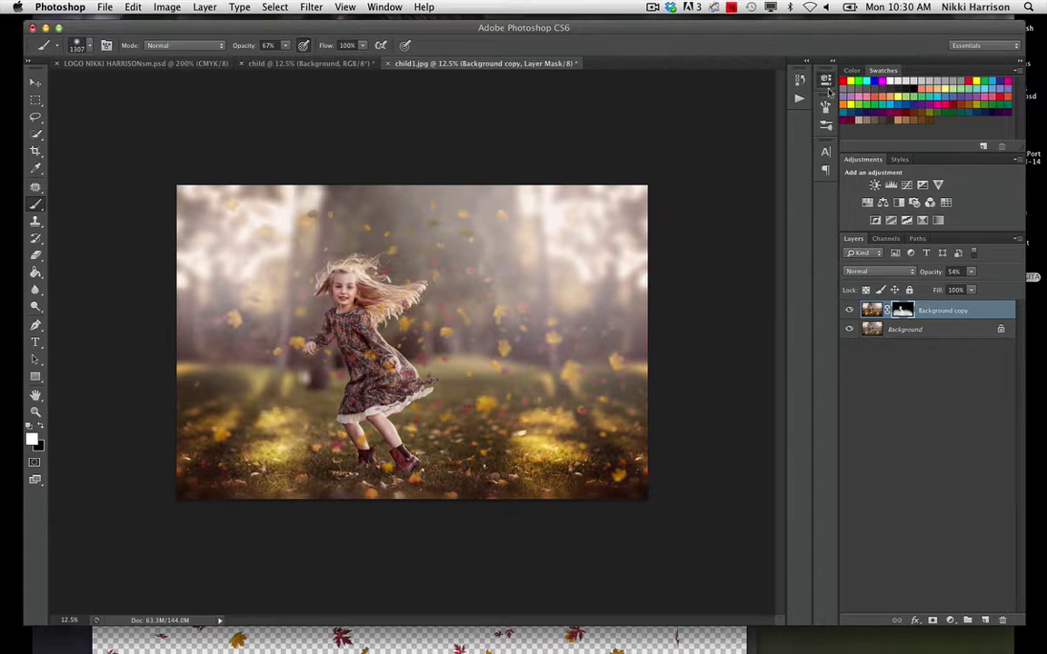
Feather the Background copy mask by 8.3 px and flatten the image.
click(799, 79)
drag(660, 204, 708, 208)
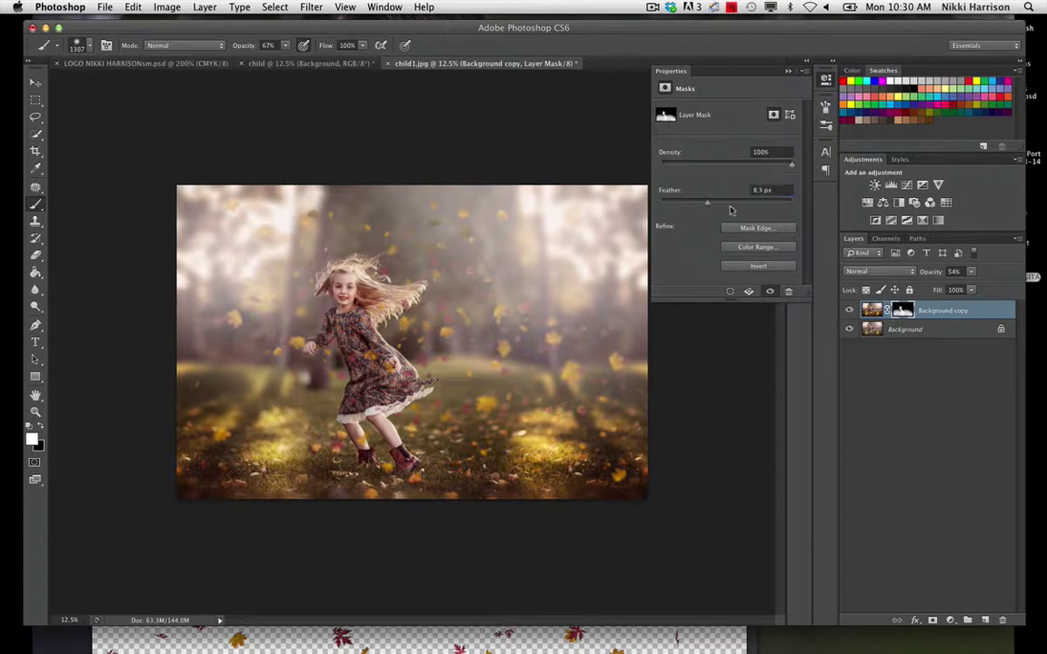
click(193, 8)
click(264, 508)
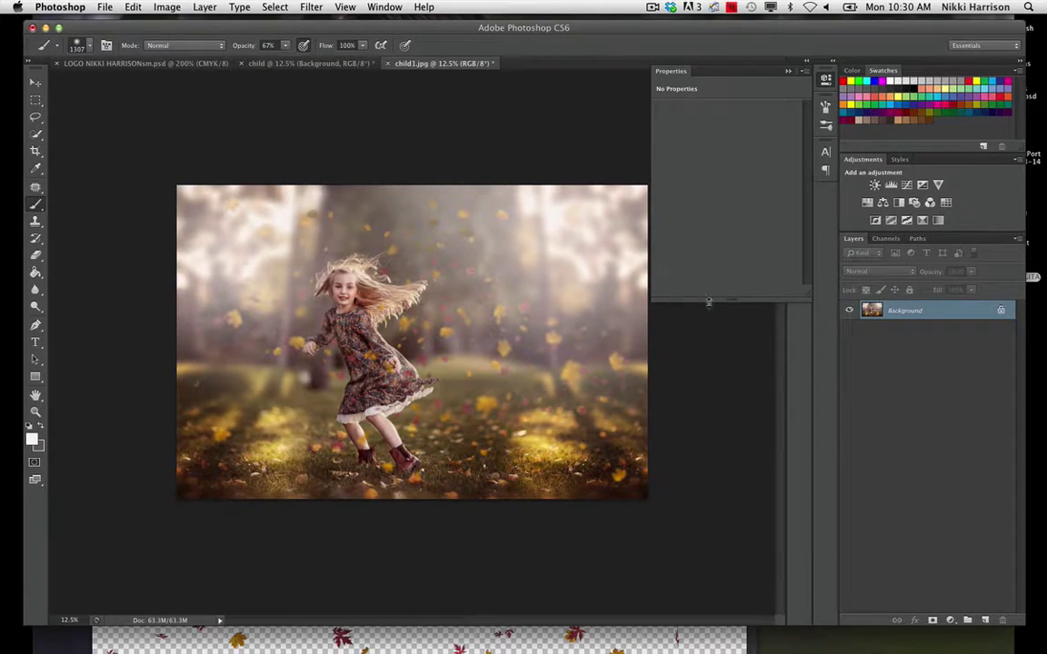
click(806, 82)
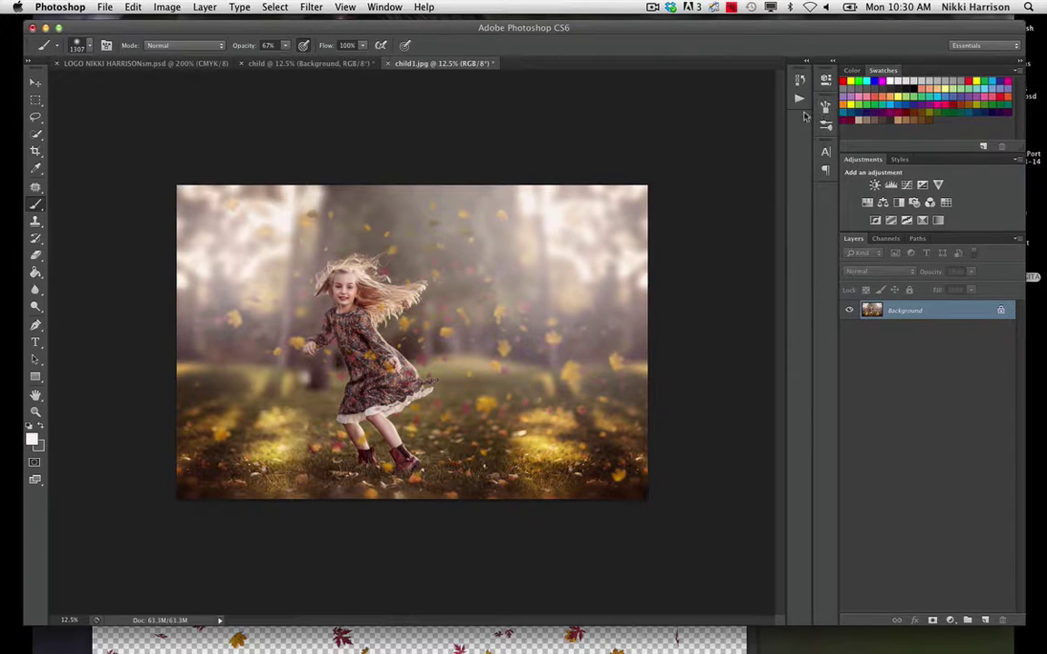
Run the Embrace action from the Chasing Light Romance Set and set the Embrace group's opacity to 25%.
click(799, 97)
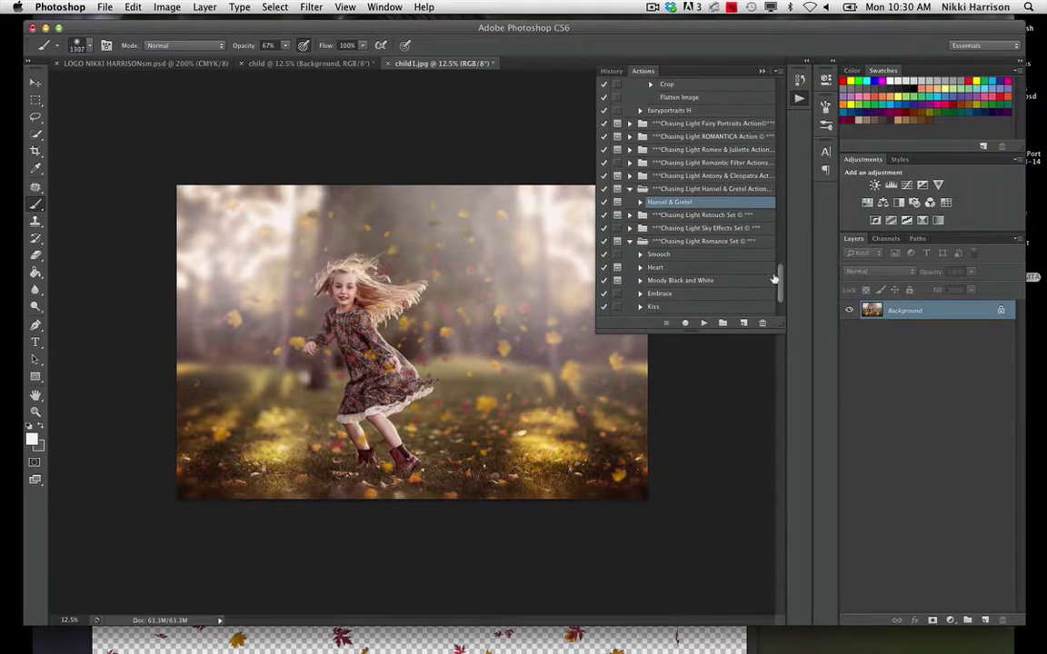
scroll(778, 280, down, 2)
scroll(782, 283, down, 2)
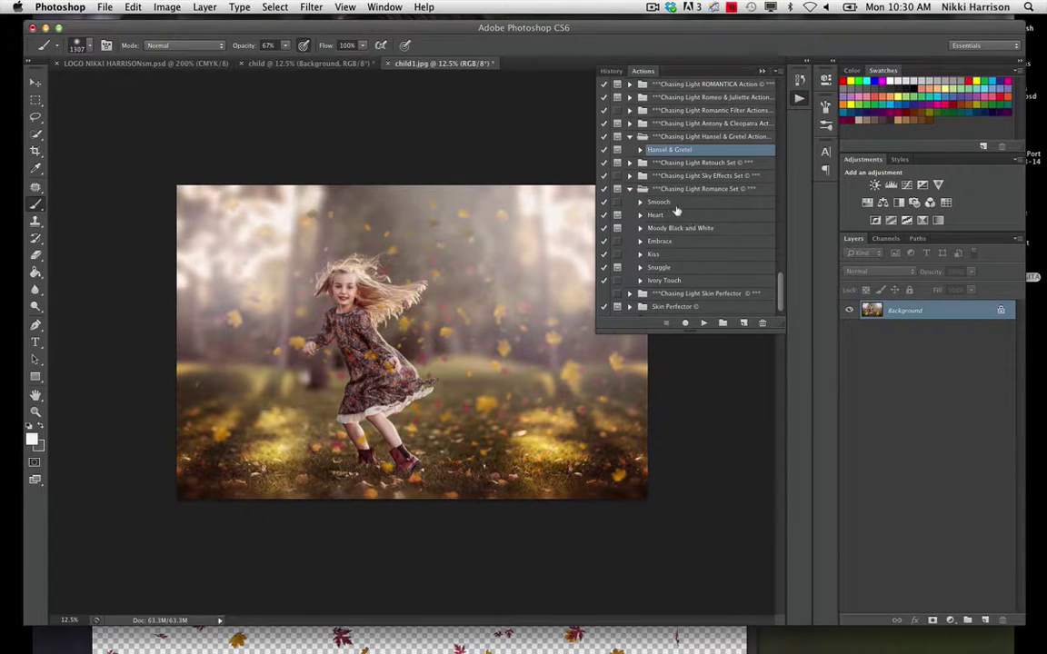
click(660, 241)
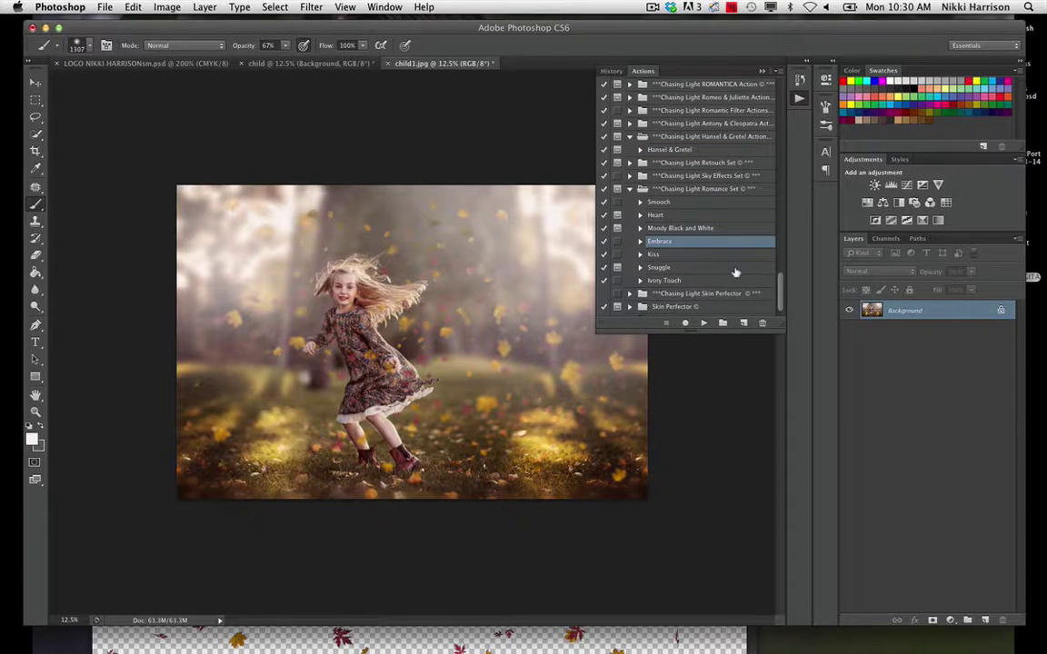
click(703, 323)
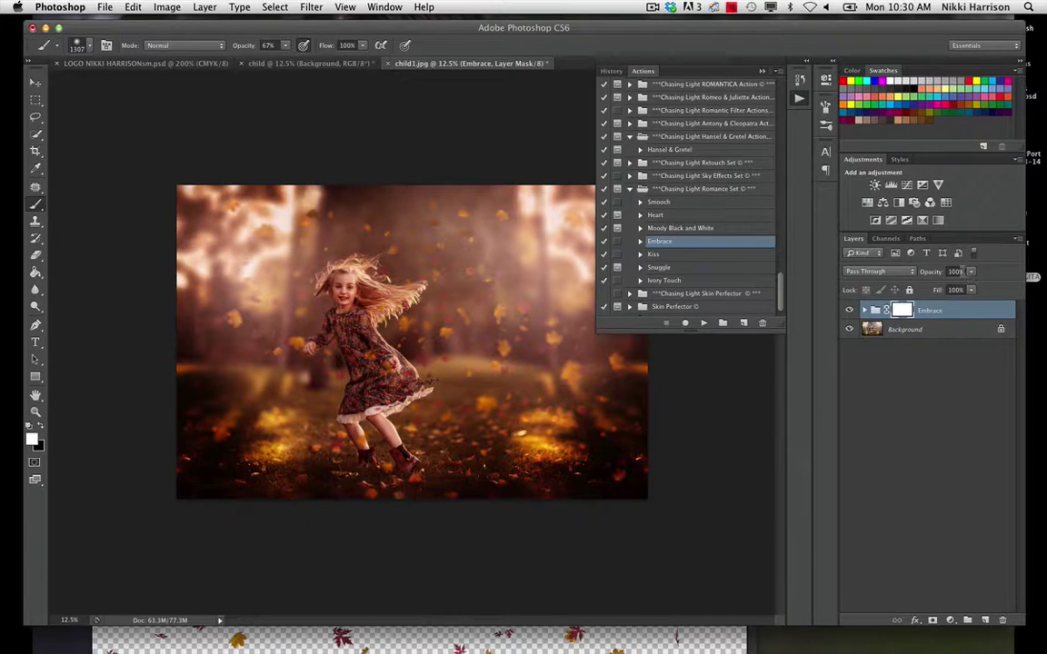
double_click(959, 272)
text(25)
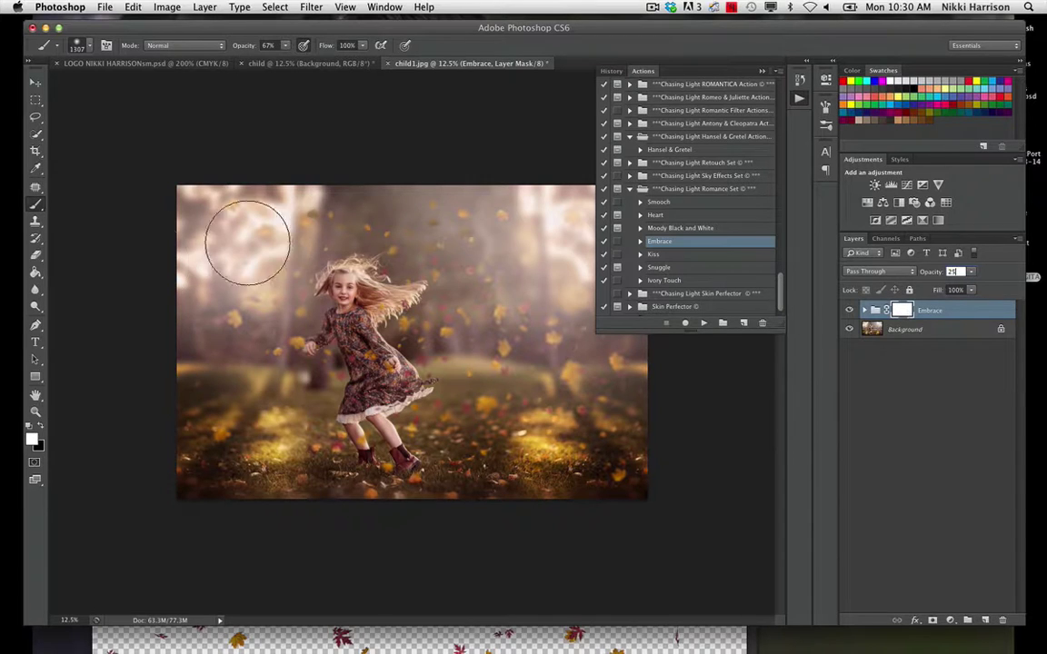
Paint black on the Embrace group's mask over the girl's face, hair, dress and arm with a small brush at 67% opacity.
click(41, 425)
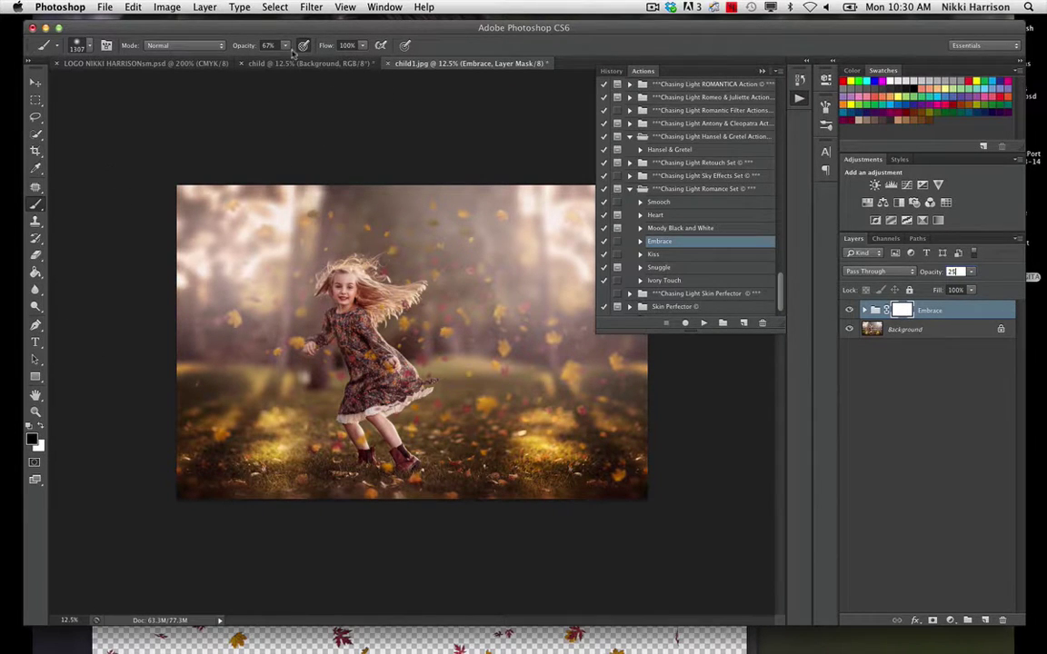
mouse_move(350, 298)
mouse_down()
mouse_move(323, 314)
mouse_move(295, 278)
mouse_move(318, 257)
mouse_move(333, 281)
mouse_move(324, 283)
mouse_up()
drag(357, 330, 387, 371)
drag(327, 317, 351, 320)
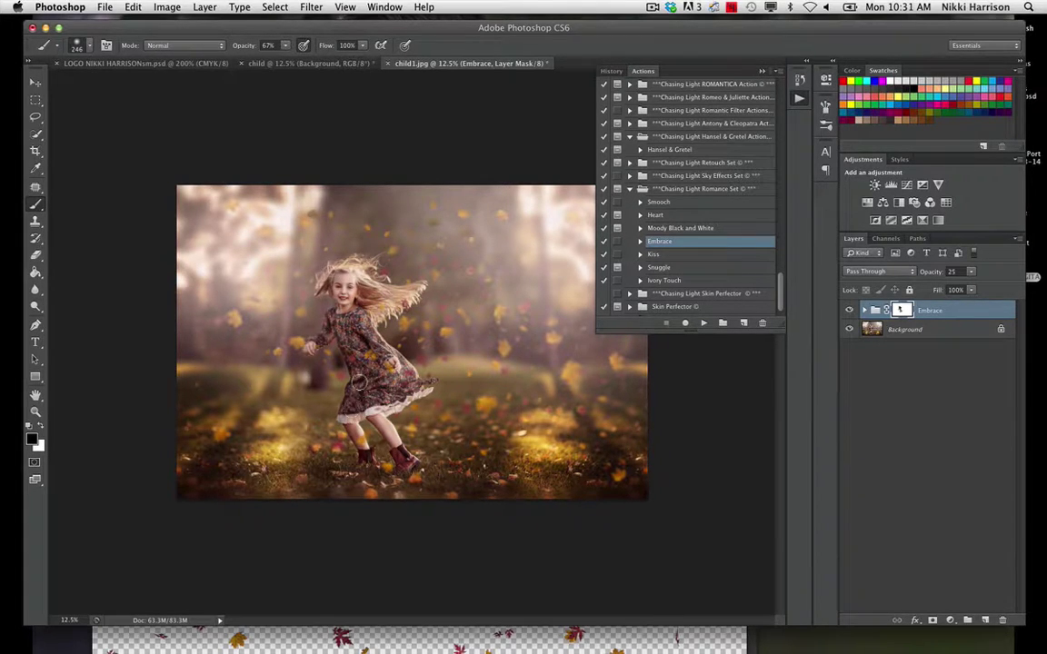
drag(341, 354, 309, 355)
Feather the Embrace group's mask by 3.4 px, flatten the image and collapse the list of actions.
click(827, 80)
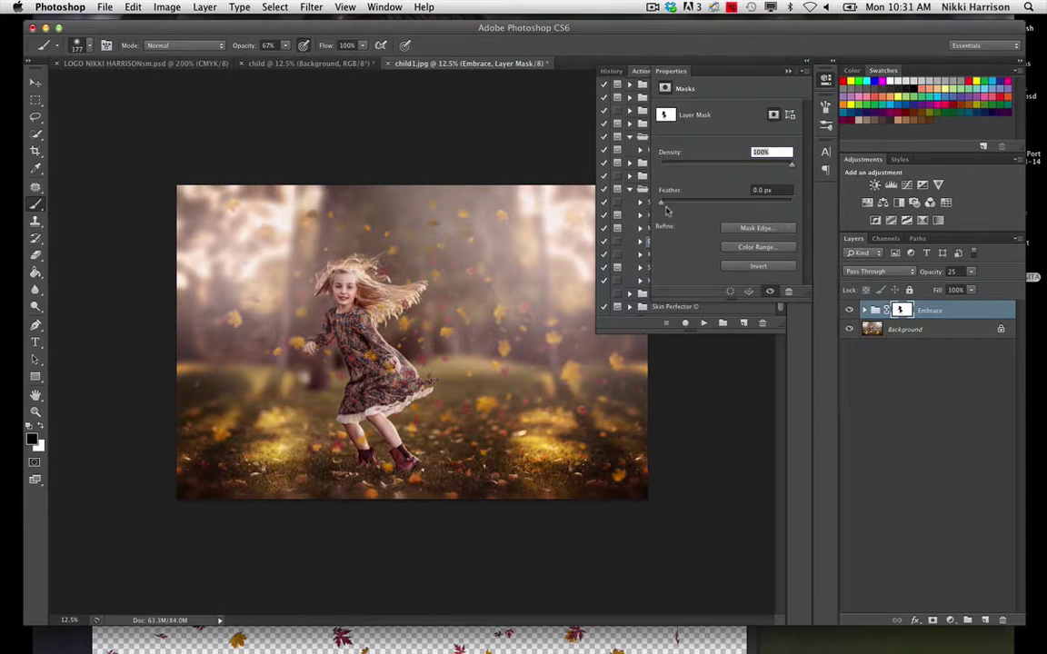
drag(664, 207, 687, 208)
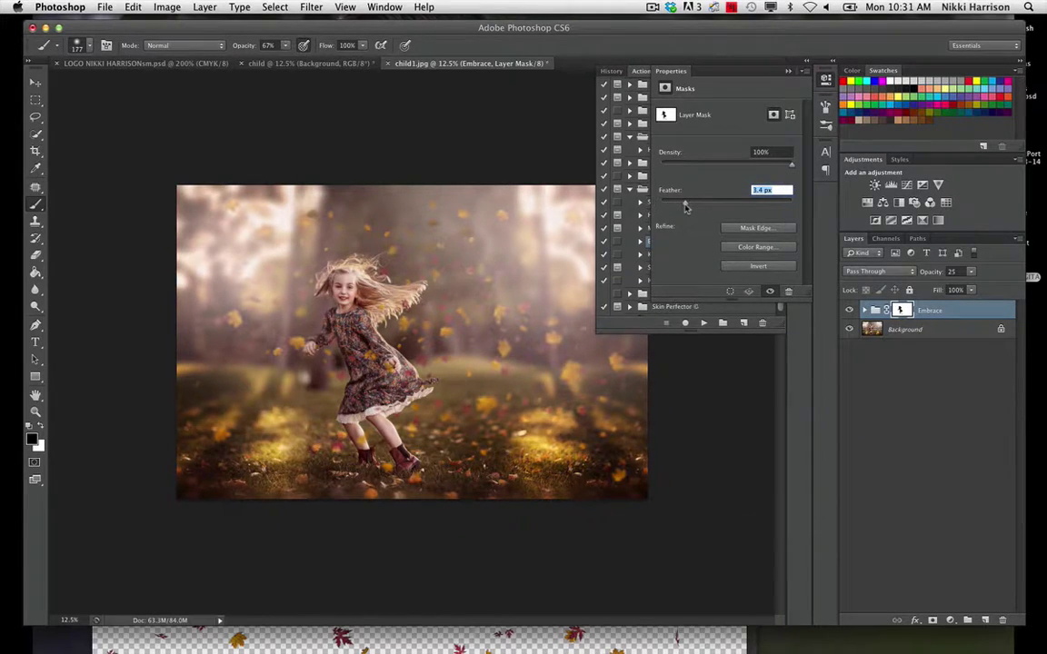
click(205, 8)
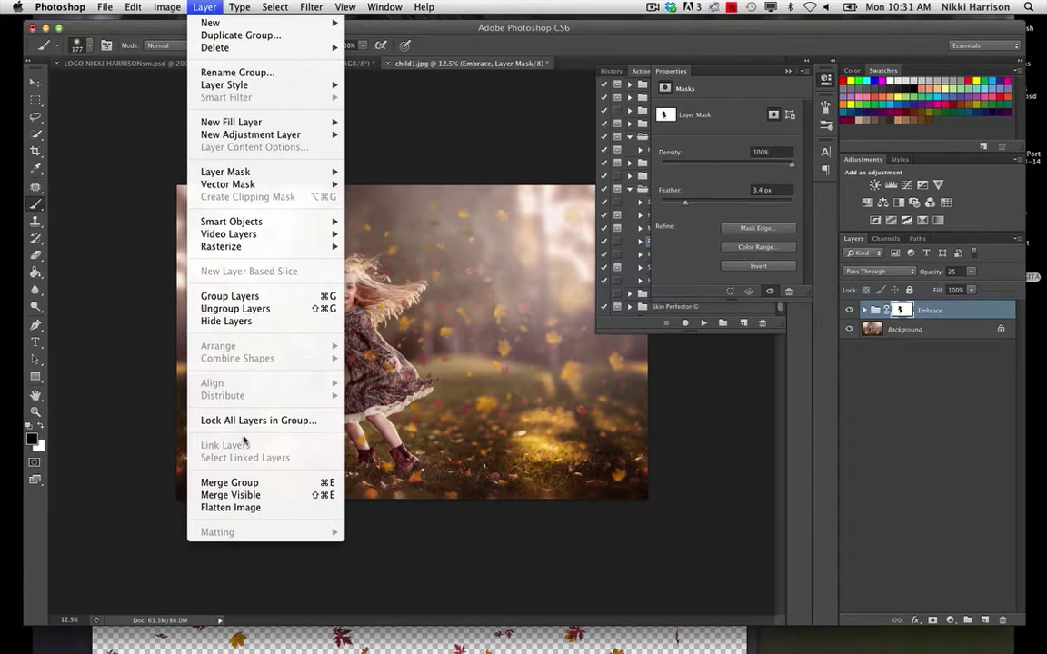
click(257, 509)
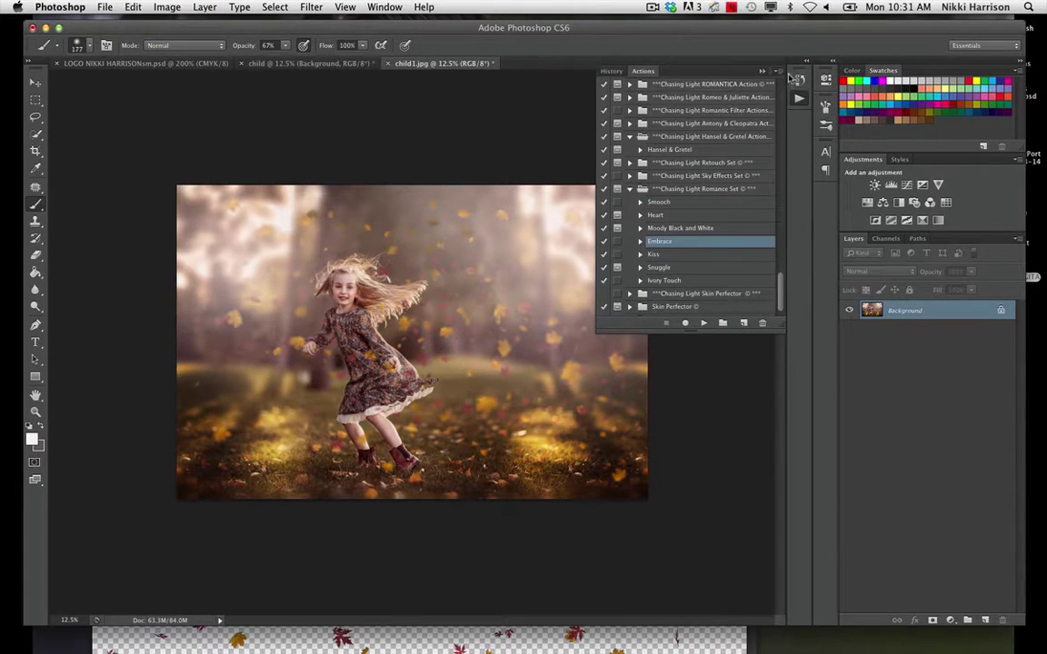
click(795, 79)
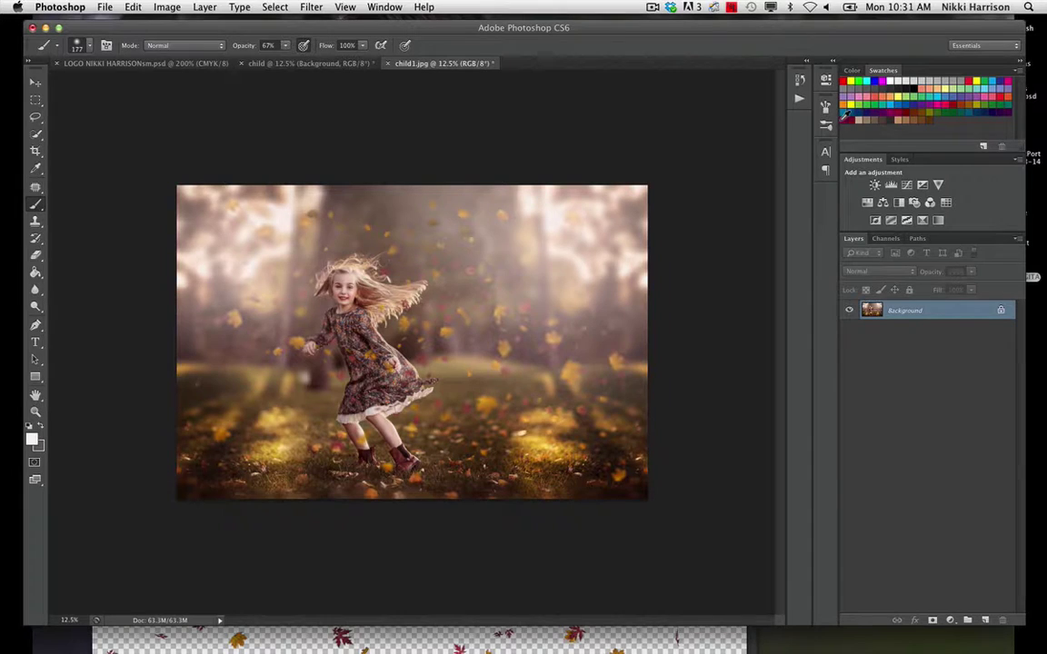